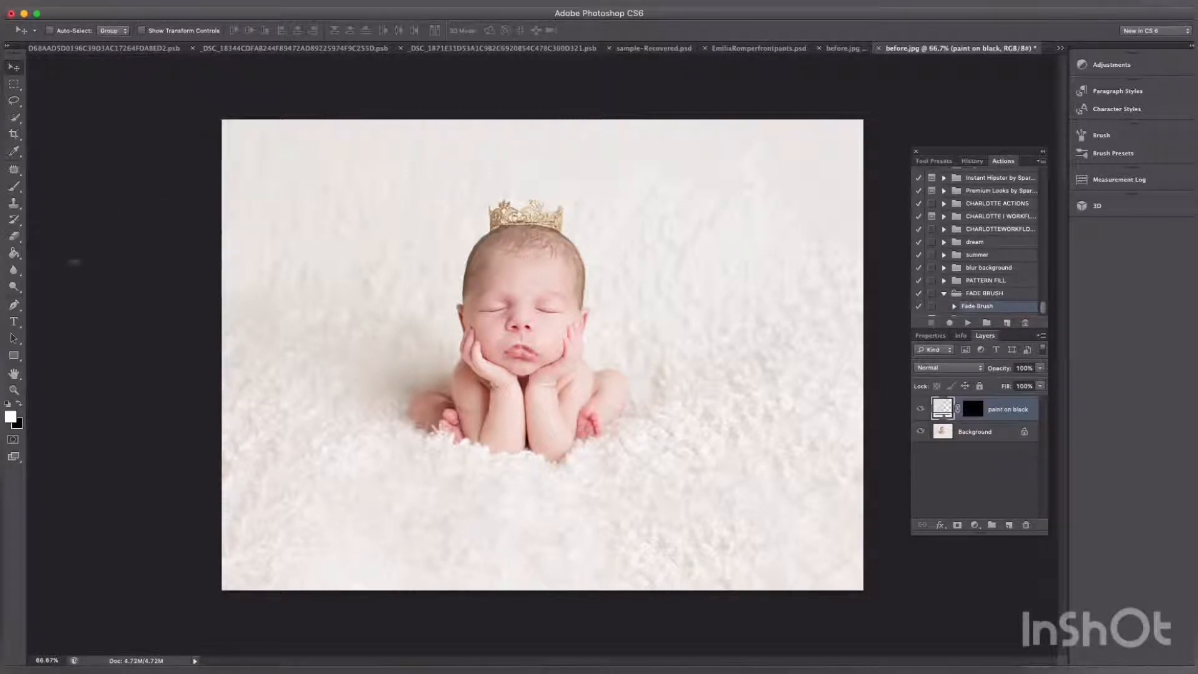
# Add the text "first" in Georgia Italic and place it in the photo's upper-left area, clear of the edge
pyautogui.click(254, 198)
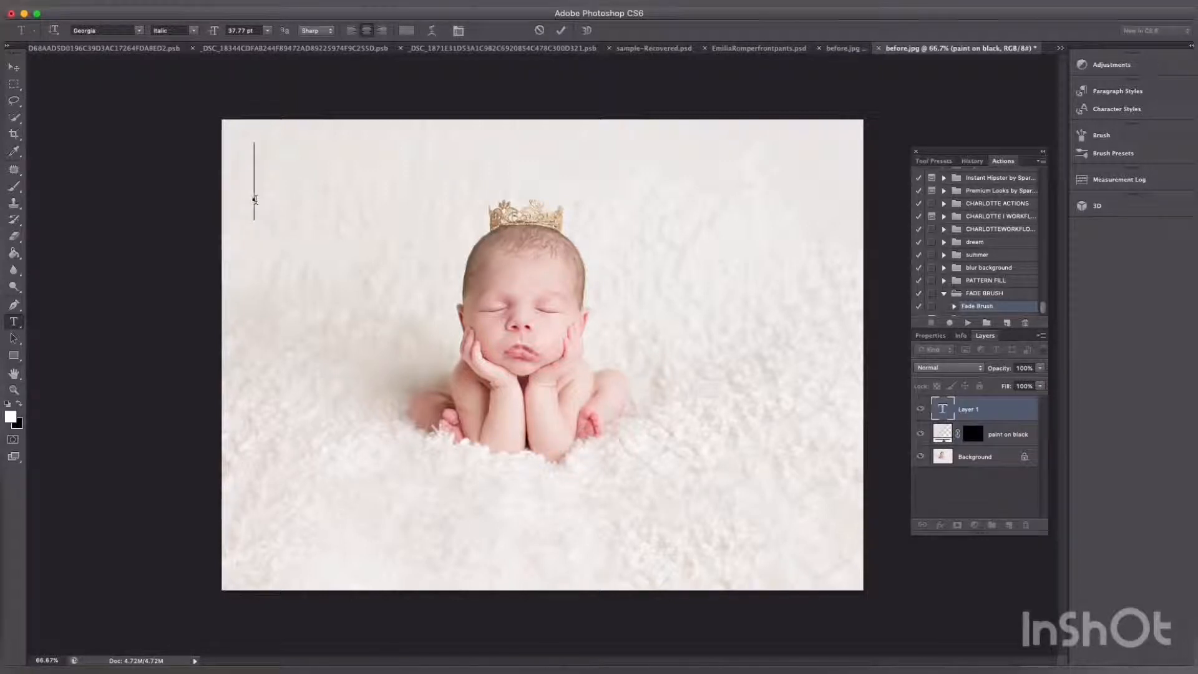
pyautogui.write('first')
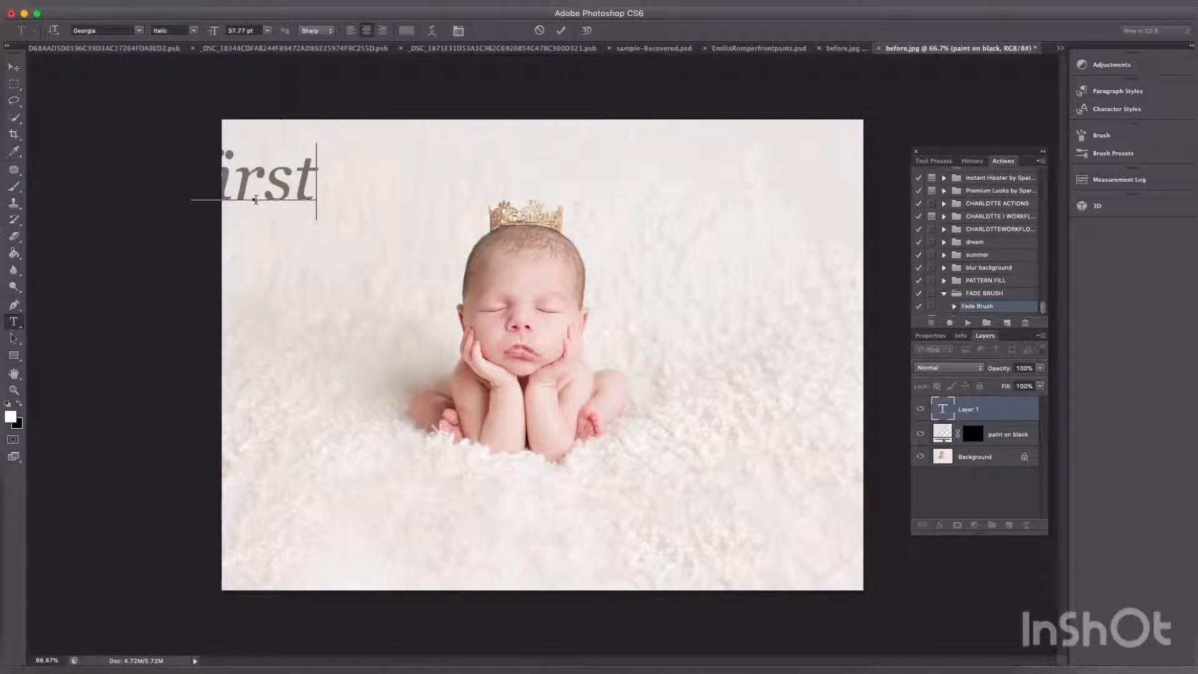
pyautogui.click(14, 67)
pyautogui.moveTo(304, 192); pyautogui.dragTo(374, 211)
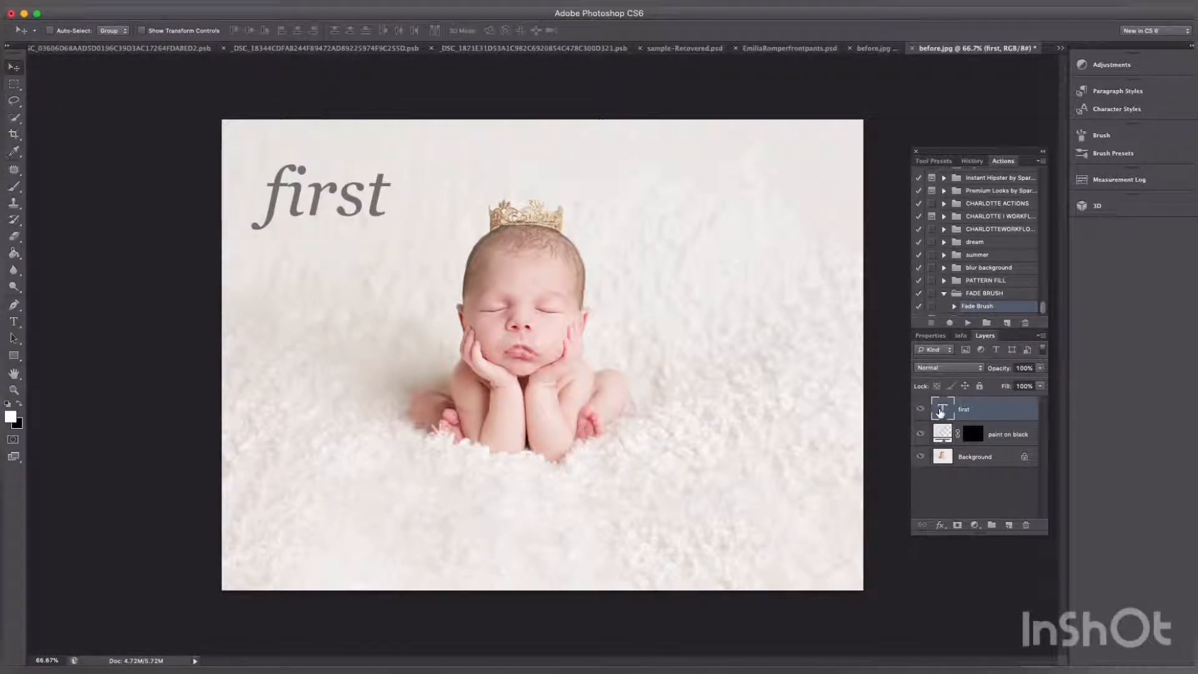
# Set the font size of the "first" text to 24 pt
pyautogui.doubleClick(942, 409)
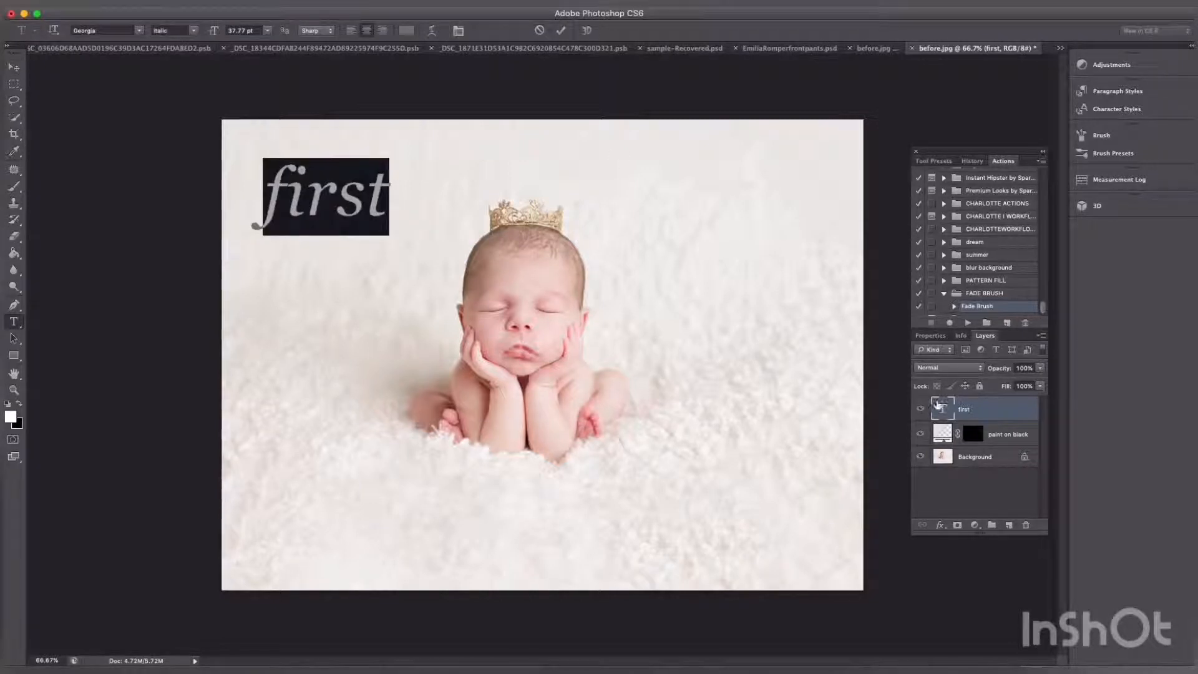
pyautogui.click(267, 33)
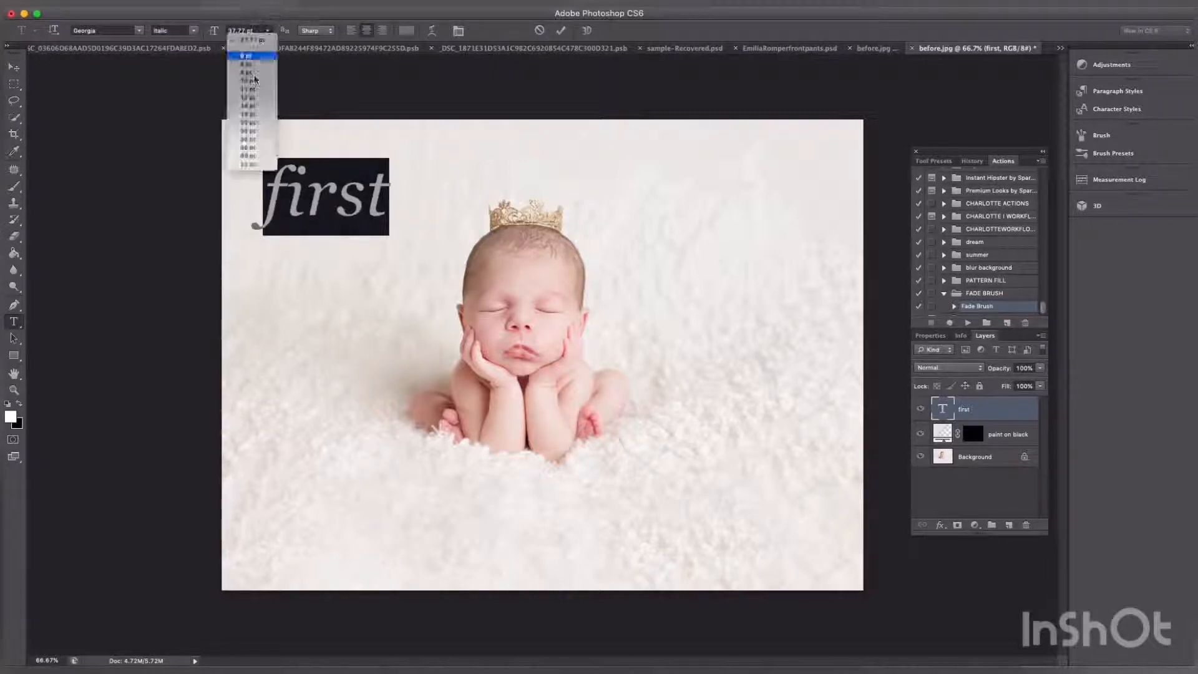
pyautogui.click(250, 123)
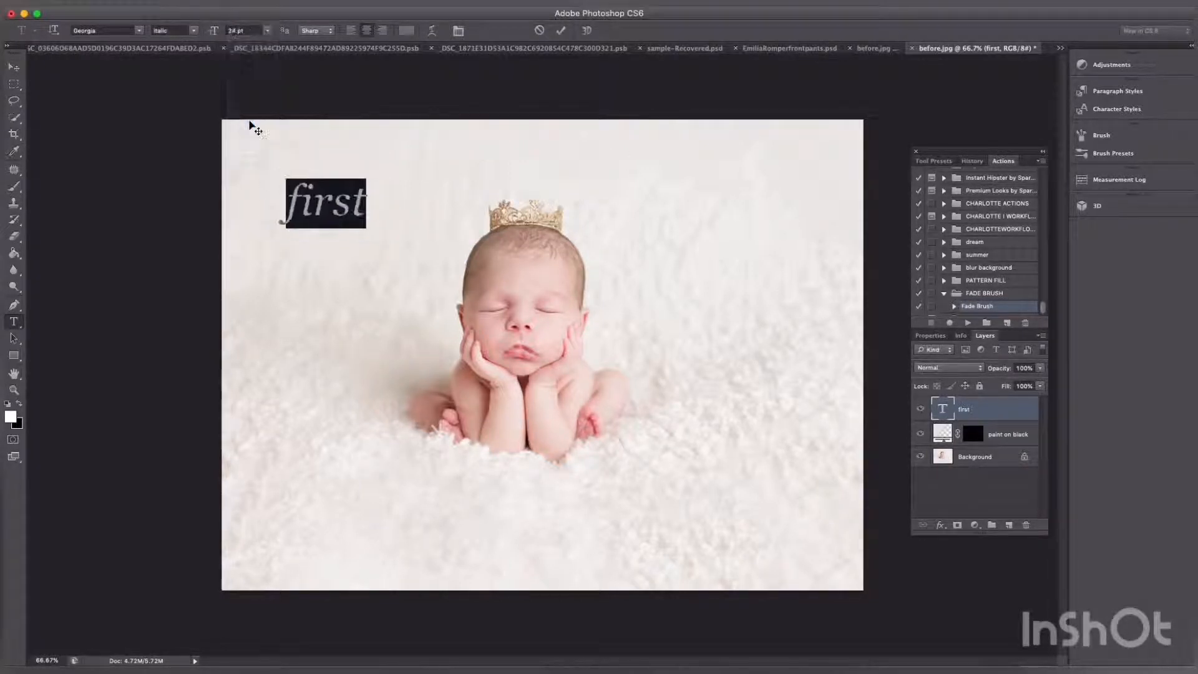
pyautogui.click(944, 408)
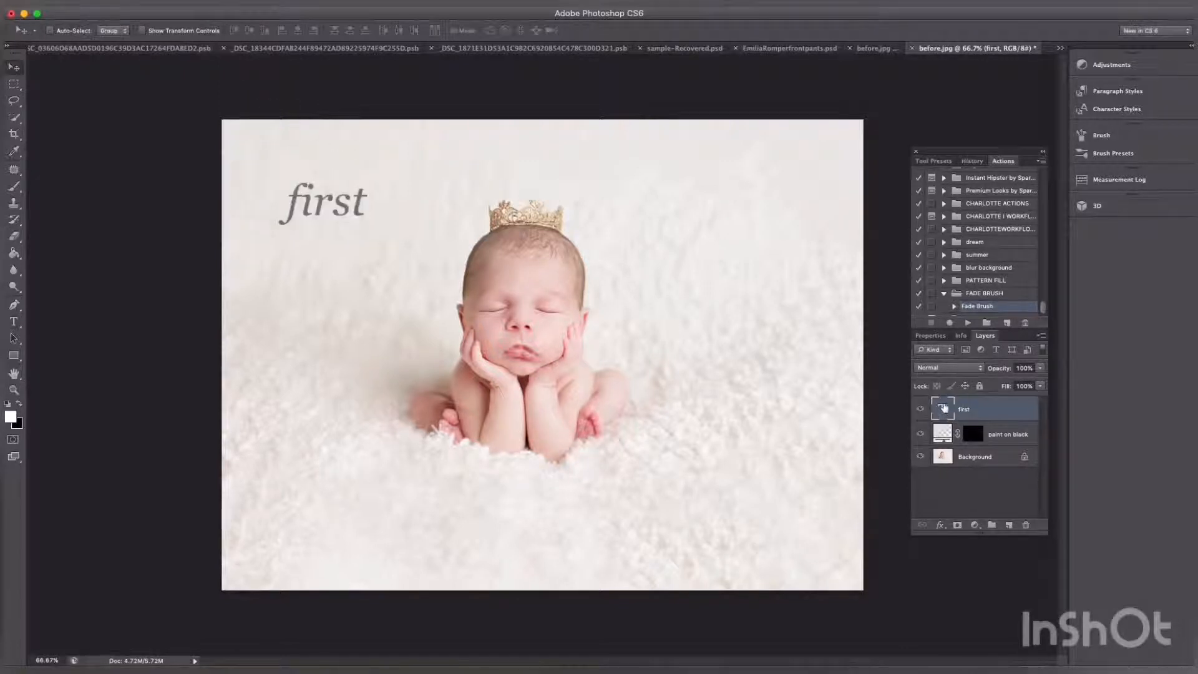
# Extend the caption to "first play your action" and move it above the baby's crown near the photo's upper edge
pyautogui.doubleClick(941, 406)
pyautogui.click(367, 203)
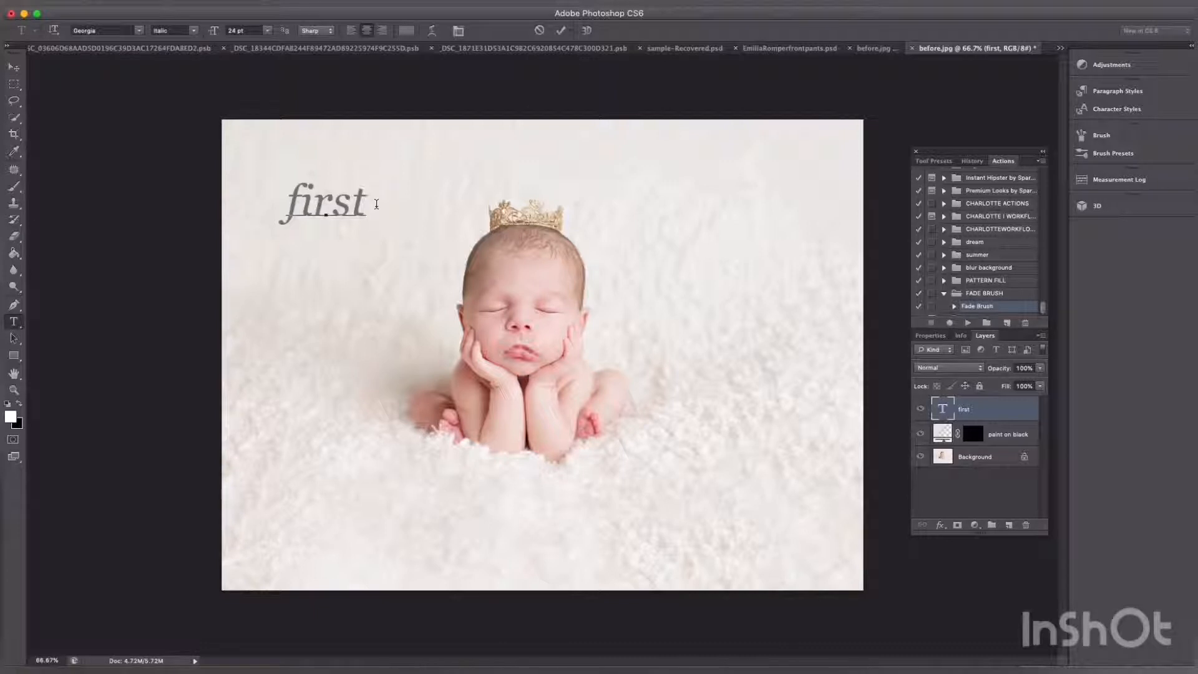
pyautogui.write('pla')
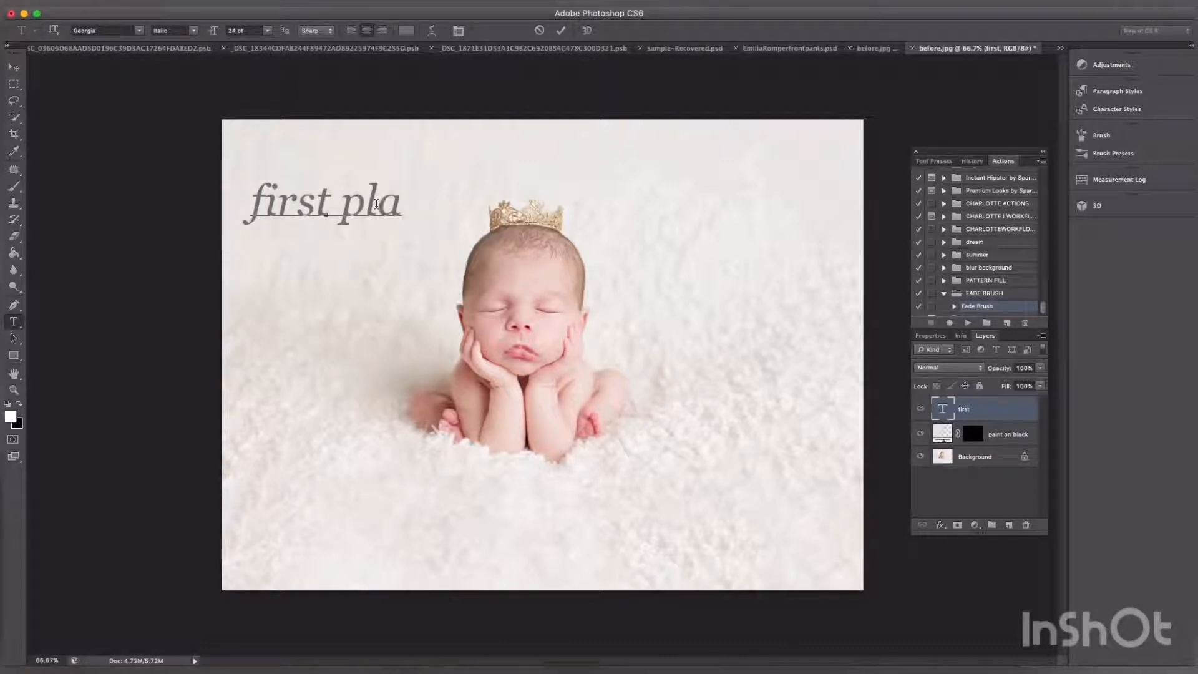
pyautogui.write('y ')
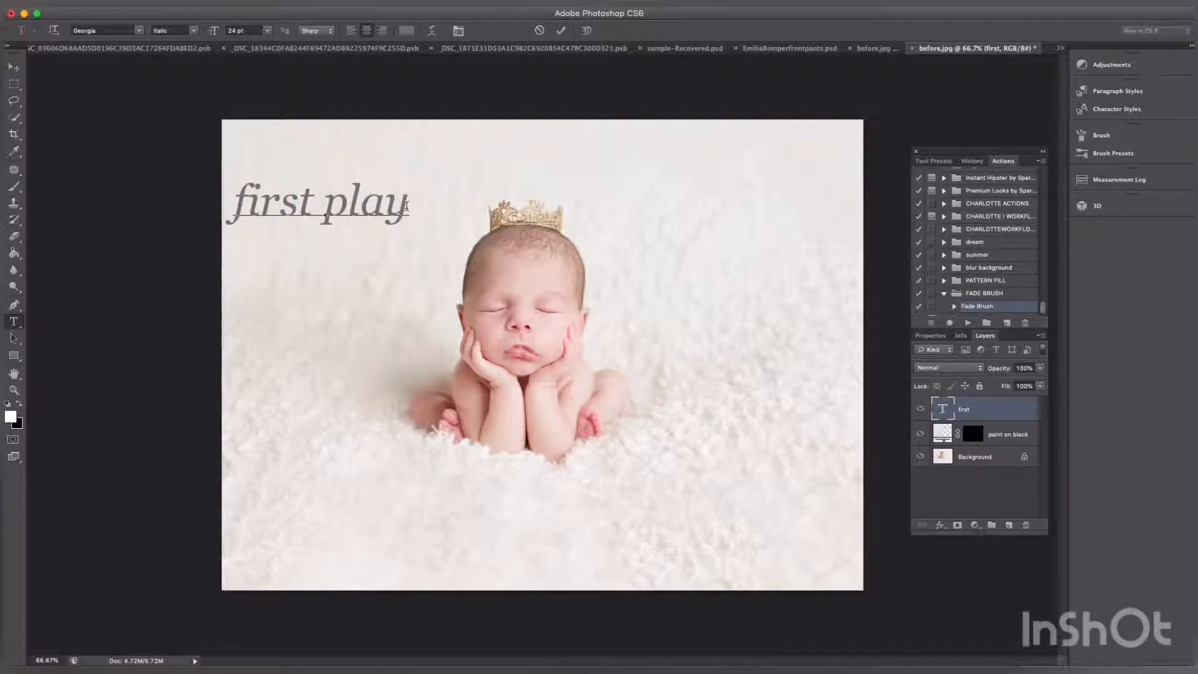
pyautogui.write('your actio')
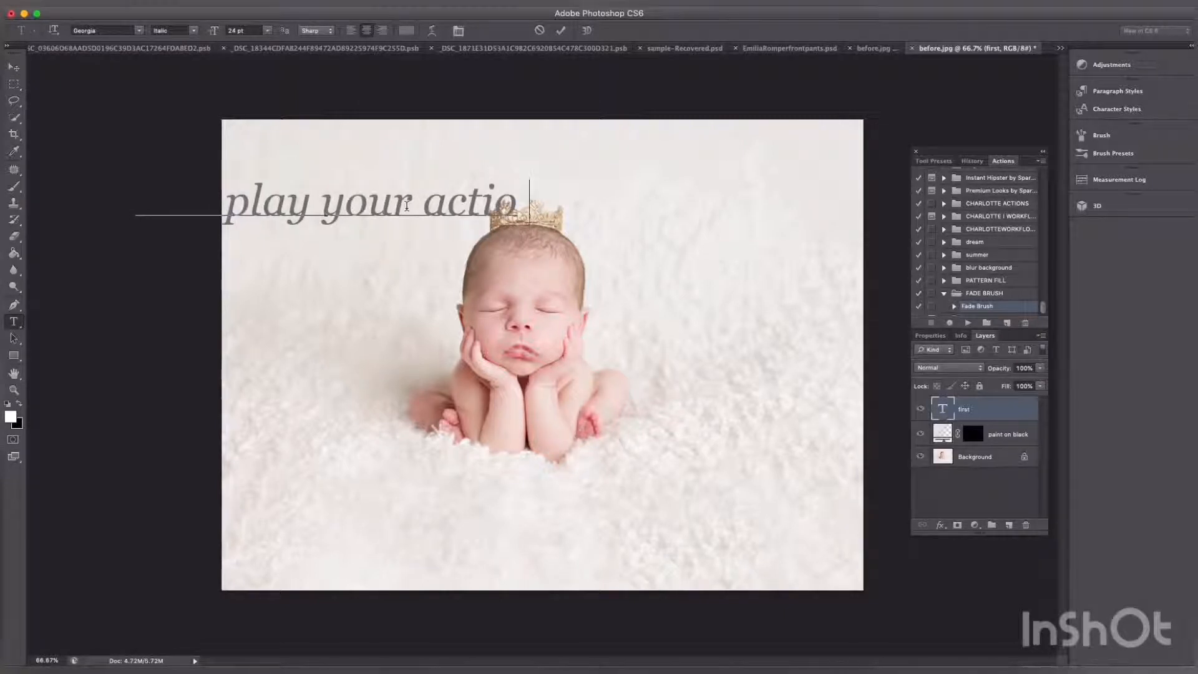
pyautogui.write('n')
pyautogui.click(14, 67)
pyautogui.moveTo(390, 212); pyautogui.dragTo(577, 169)
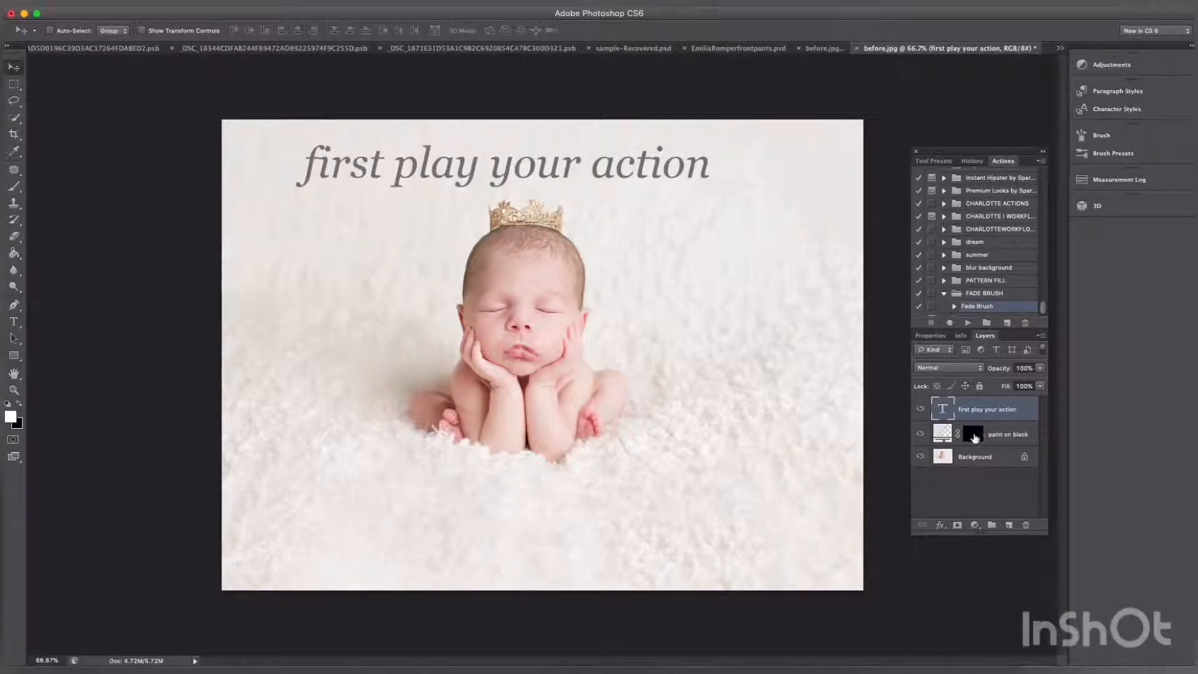
# Replace the whole caption with "then click on the color of"
pyautogui.doubleClick(943, 409)
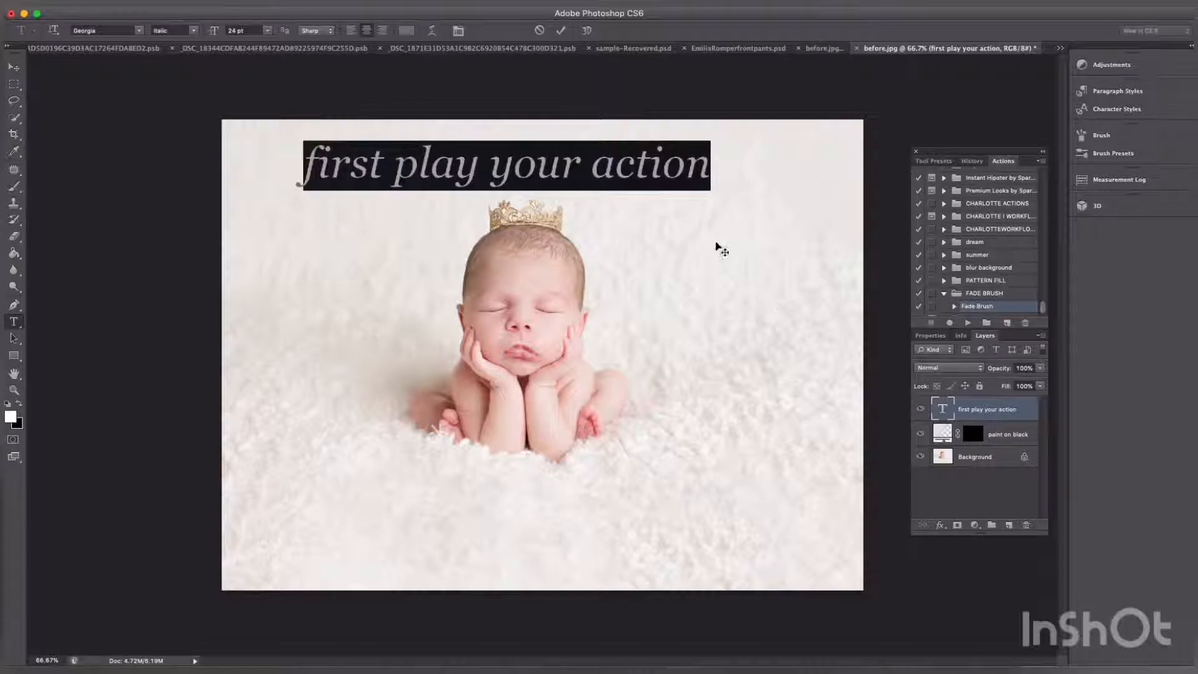
pyautogui.write('then')
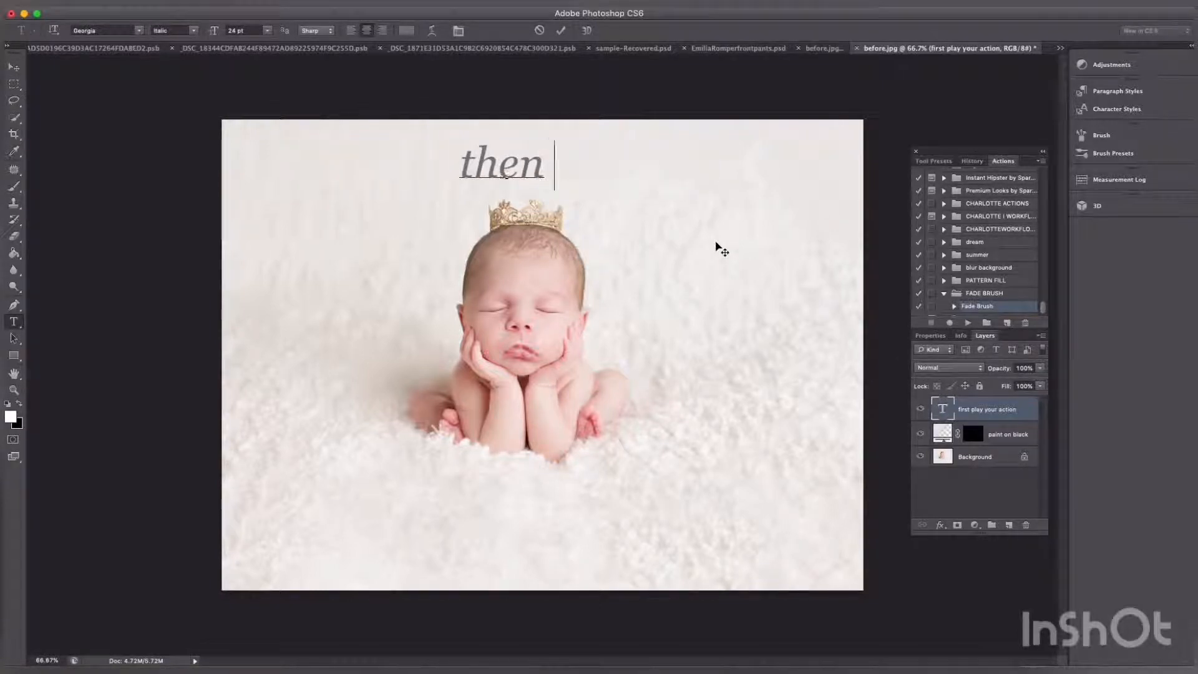
pyautogui.write(' click ')
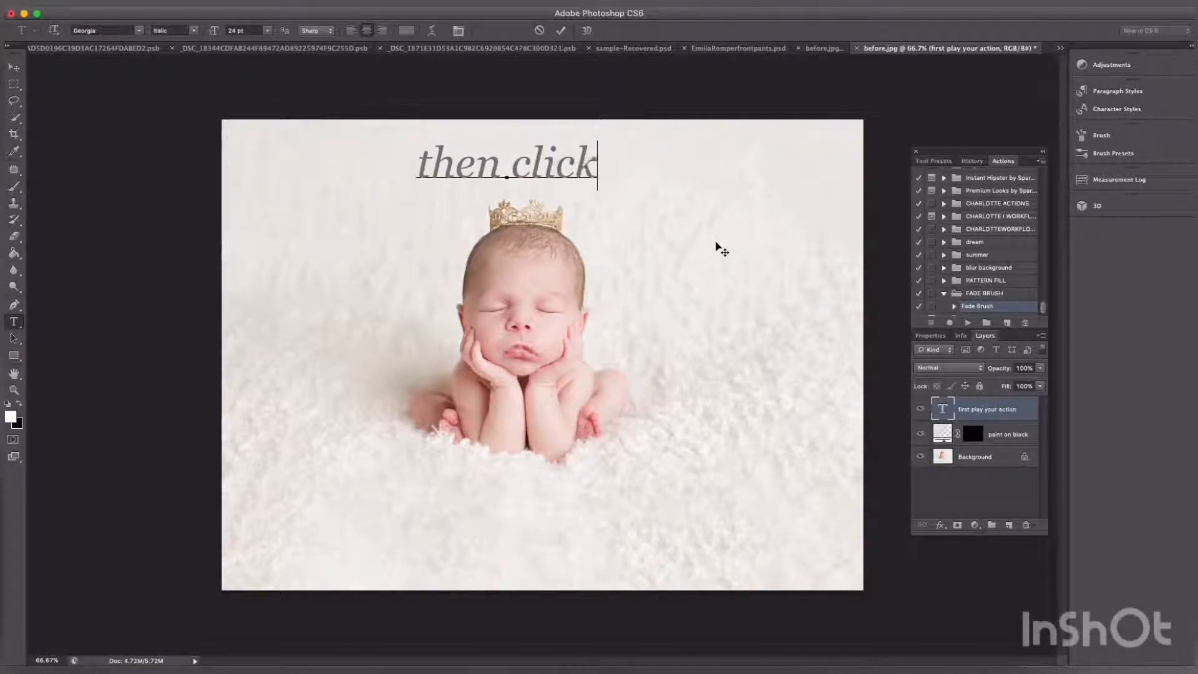
pyautogui.write('on')
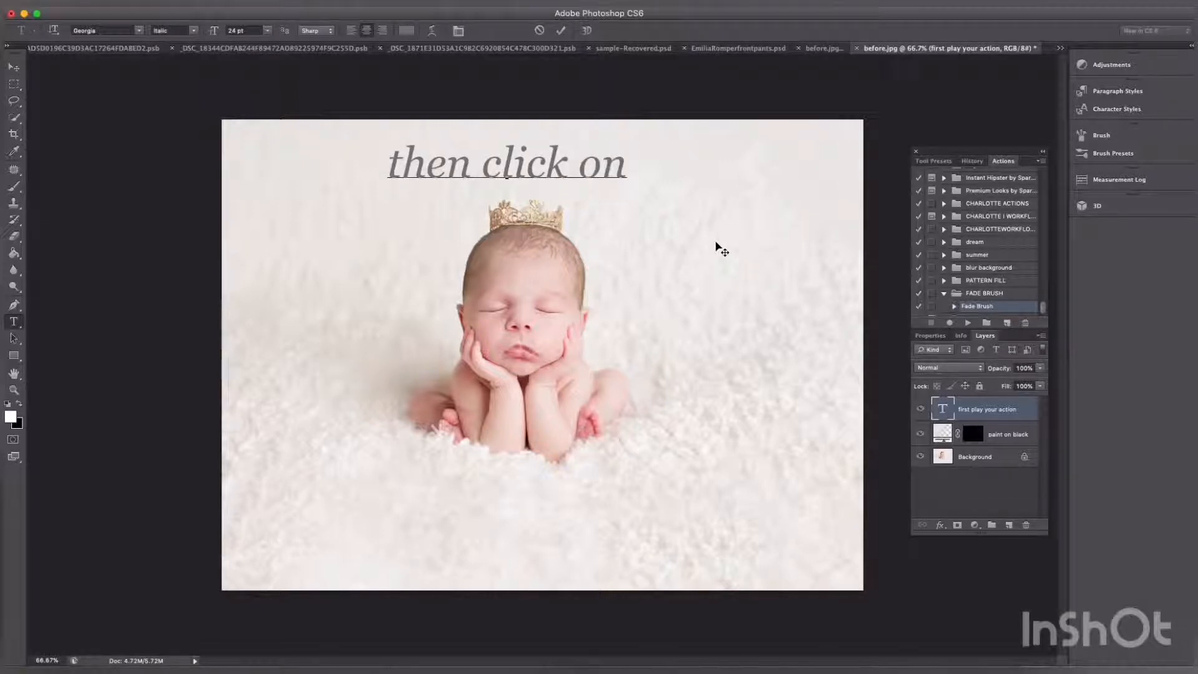
pyautogui.write(' the ')
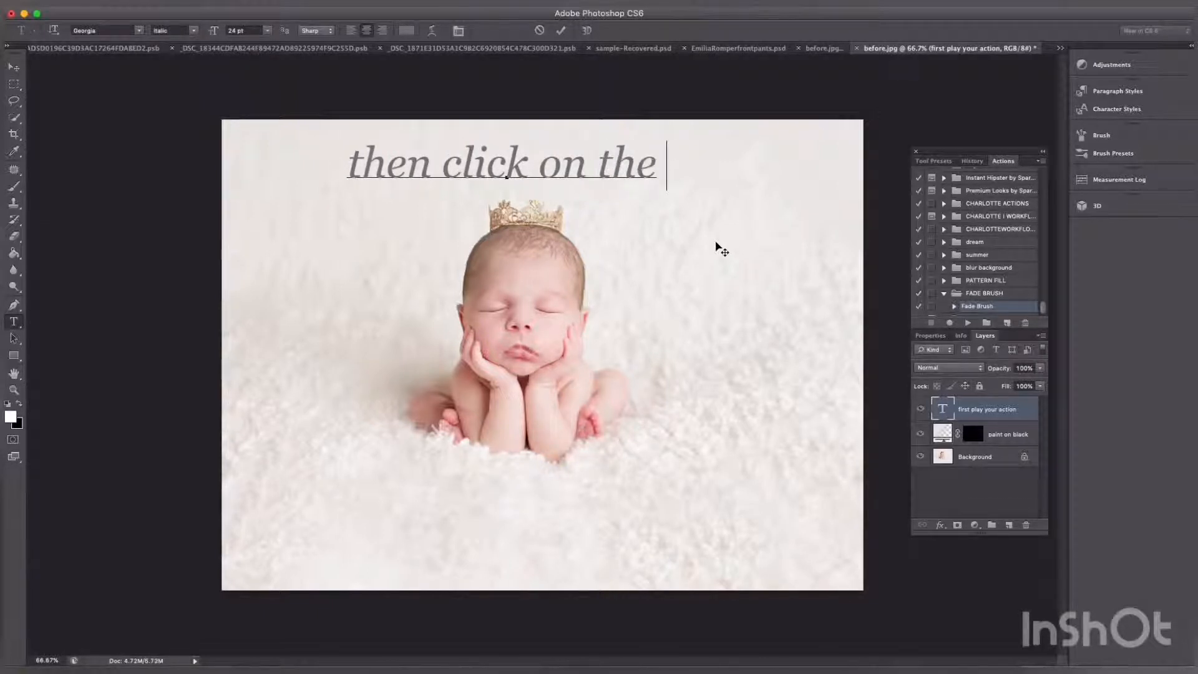
pyautogui.write('co')
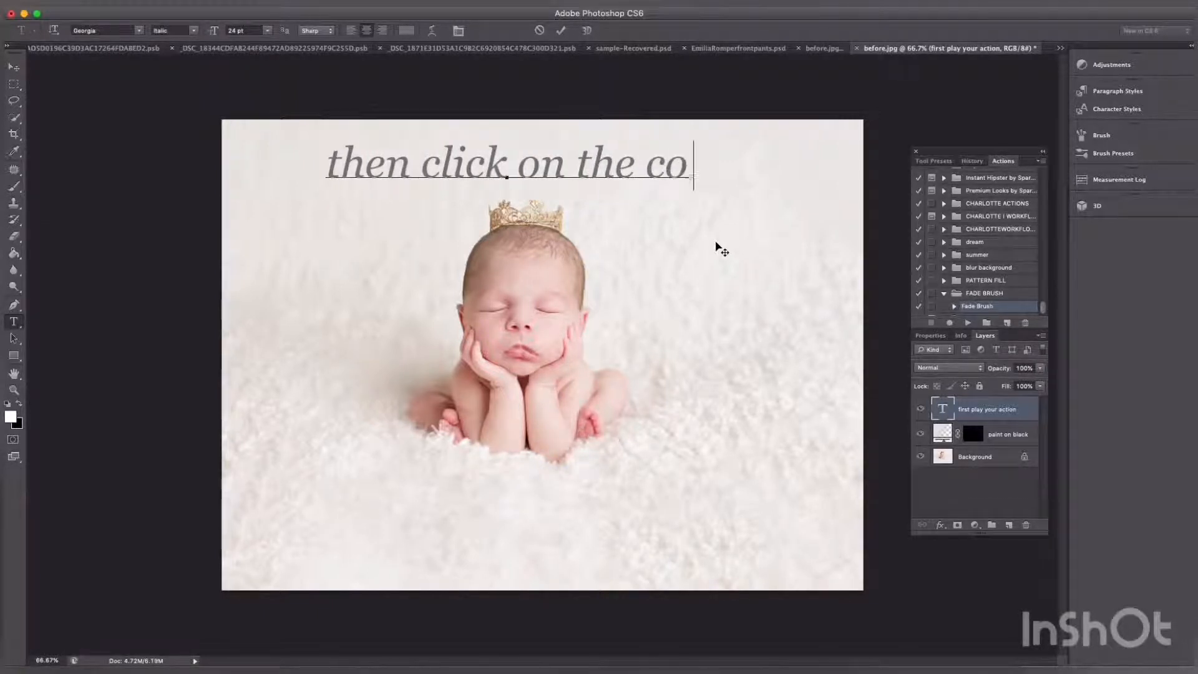
pyautogui.write('lor of y')
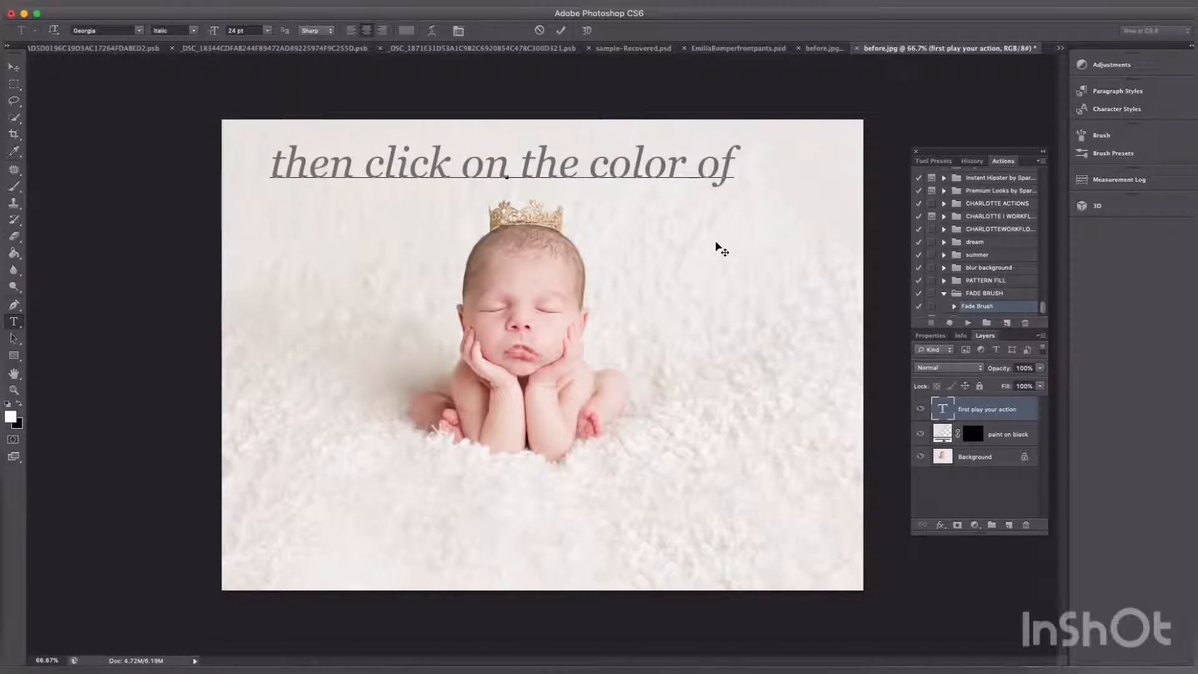
# Remove the caption's words after "then click" and continue it as "then click to change"
pyautogui.press('BackSpace')
pyautogui.press('BackSpace')
pyautogui.press('BackSpace')
pyautogui.press('BackSpace')
pyautogui.press('BackSpace')
pyautogui.press('BackSpace')
pyautogui.press('BackSpace')
pyautogui.press('BackSpace')
pyautogui.press('BackSpace')
pyautogui.press('BackSpace')
pyautogui.press('BackSpace')
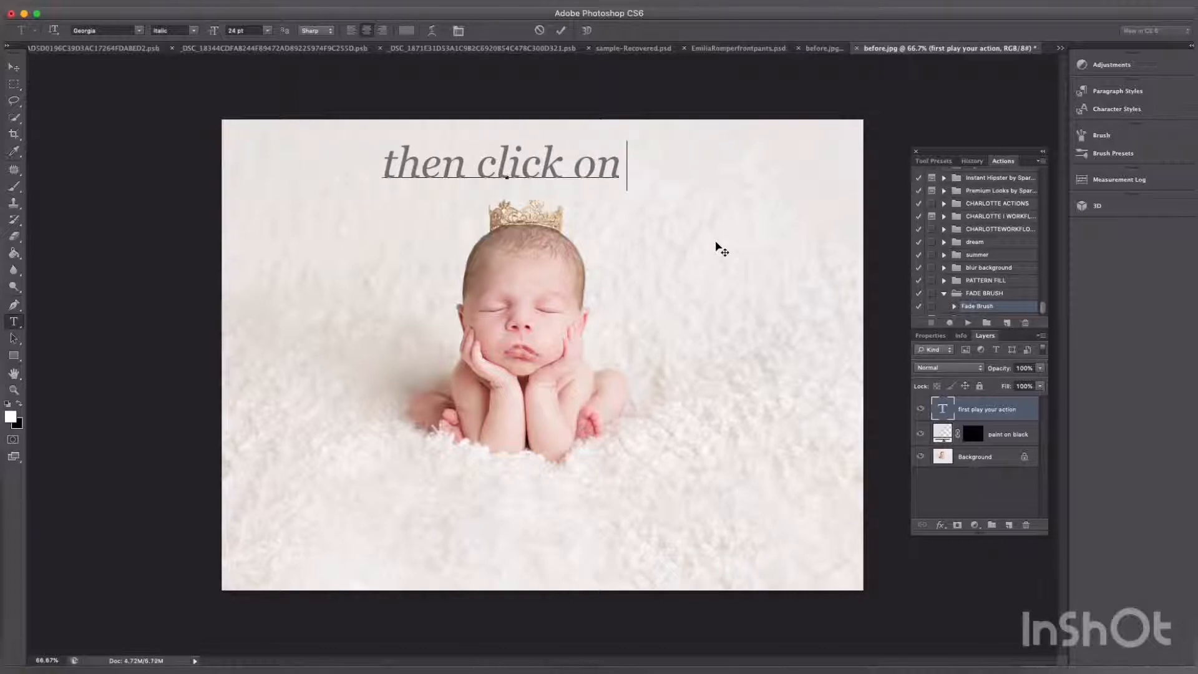
pyautogui.write('to change')
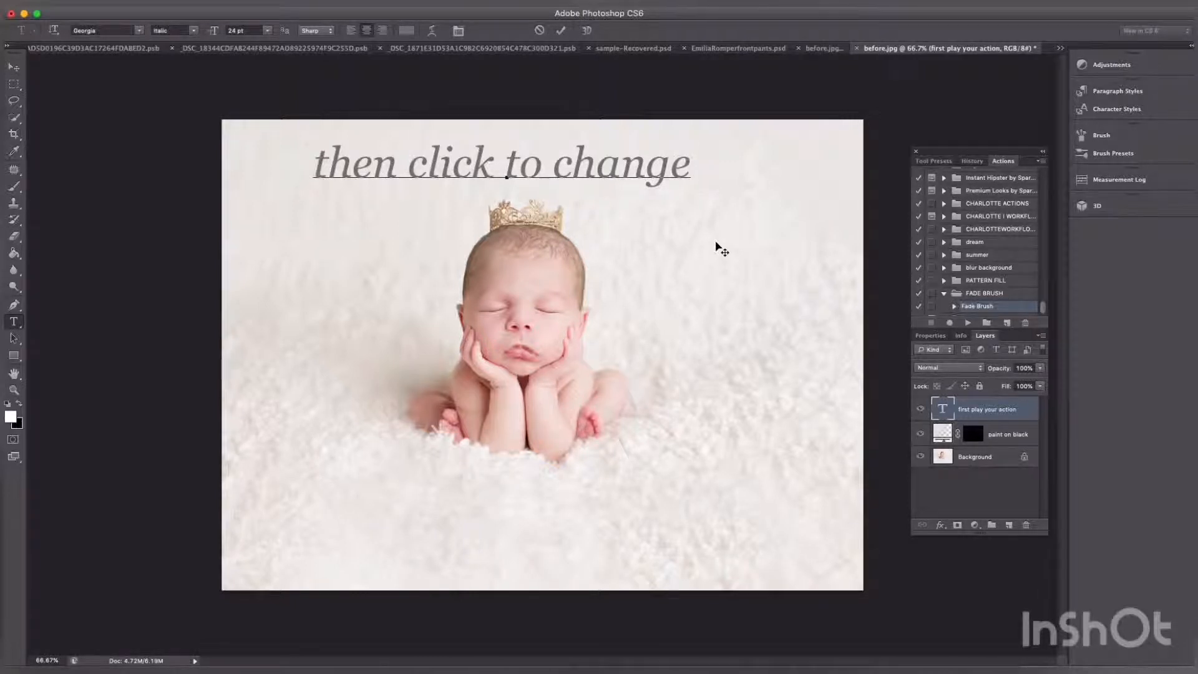
# Complete the caption as "then click to change the color you will use" and commit the text
pyautogui.press('BackSpace')
pyautogui.press('BackSpace')
pyautogui.write('e the')
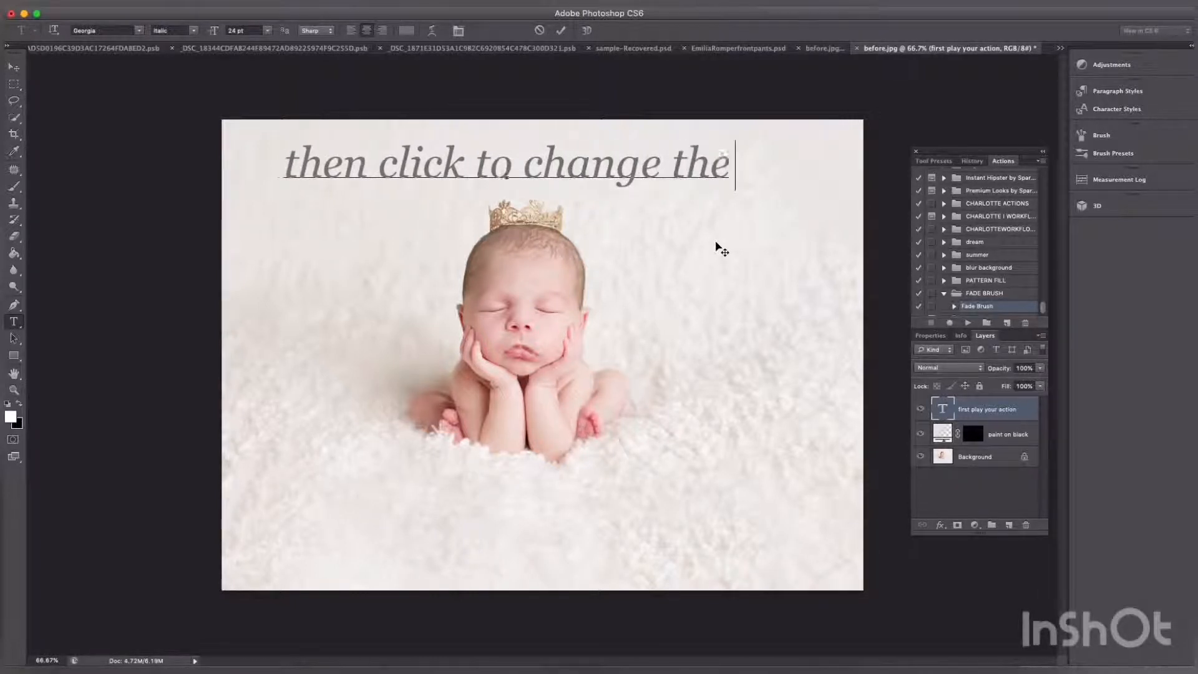
pyautogui.write(' color')
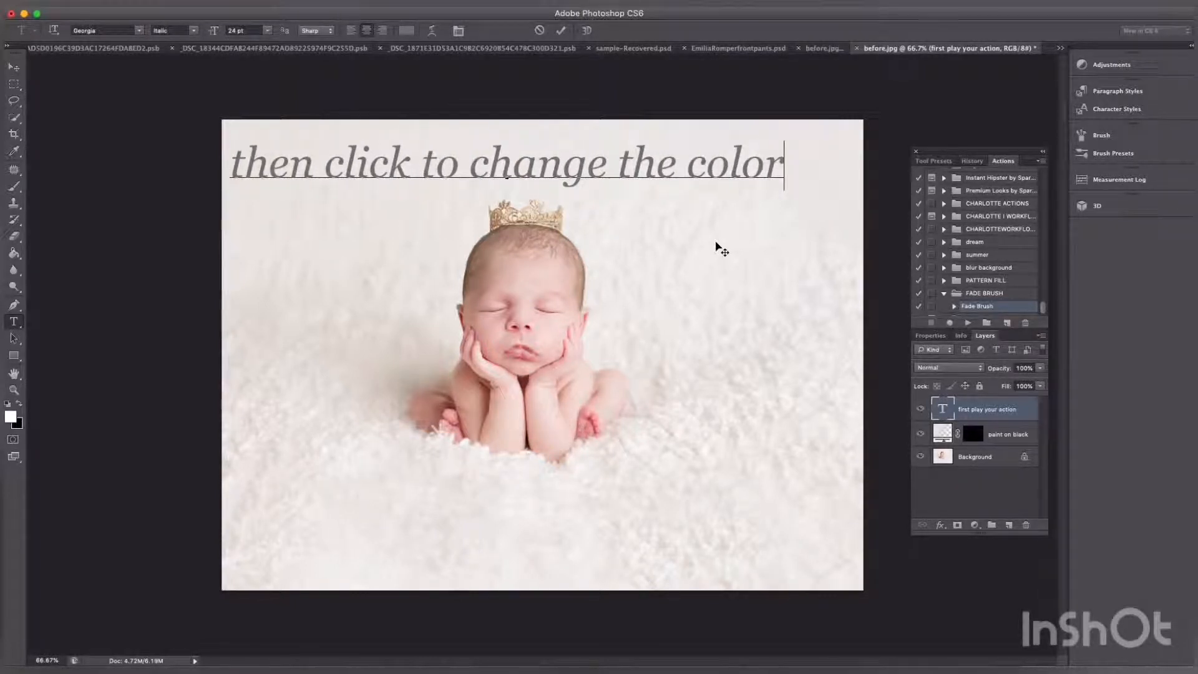
pyautogui.write(' you')
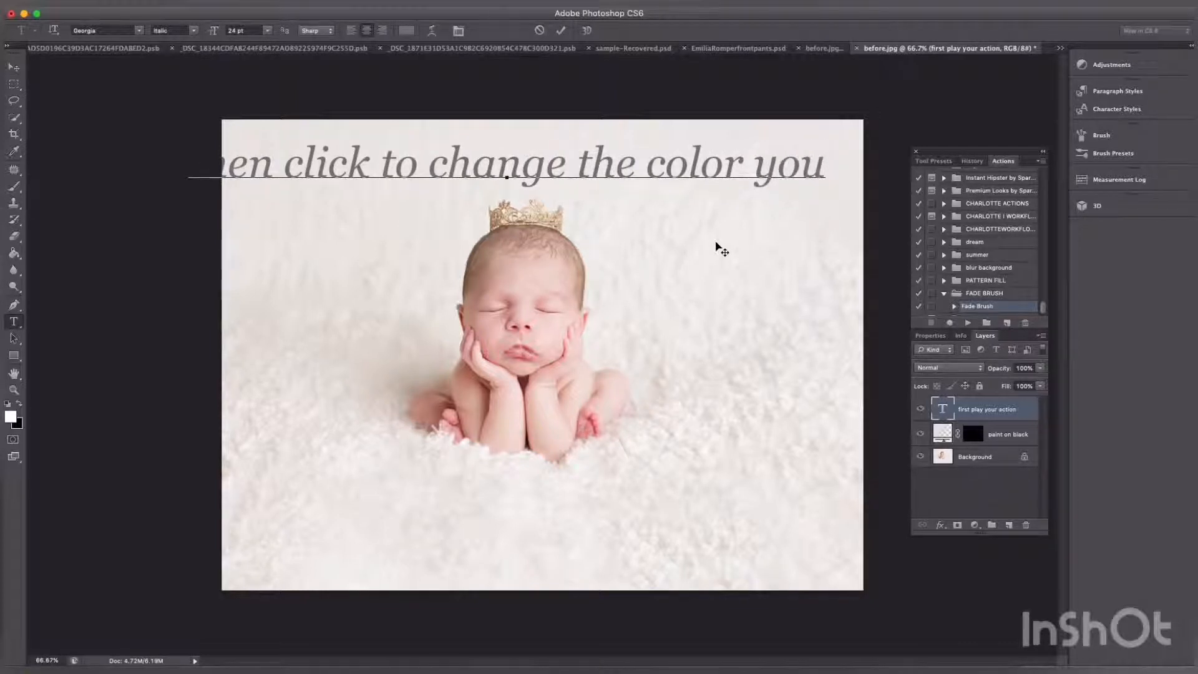
pyautogui.write(' will')
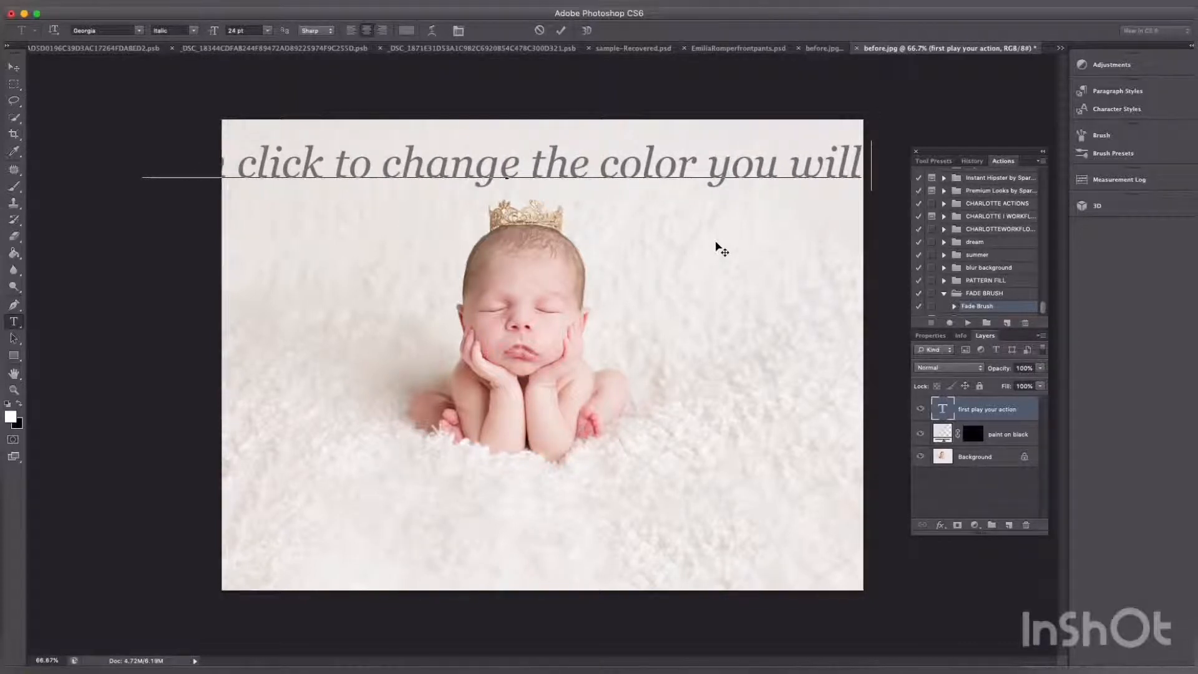
pyautogui.write(' us')
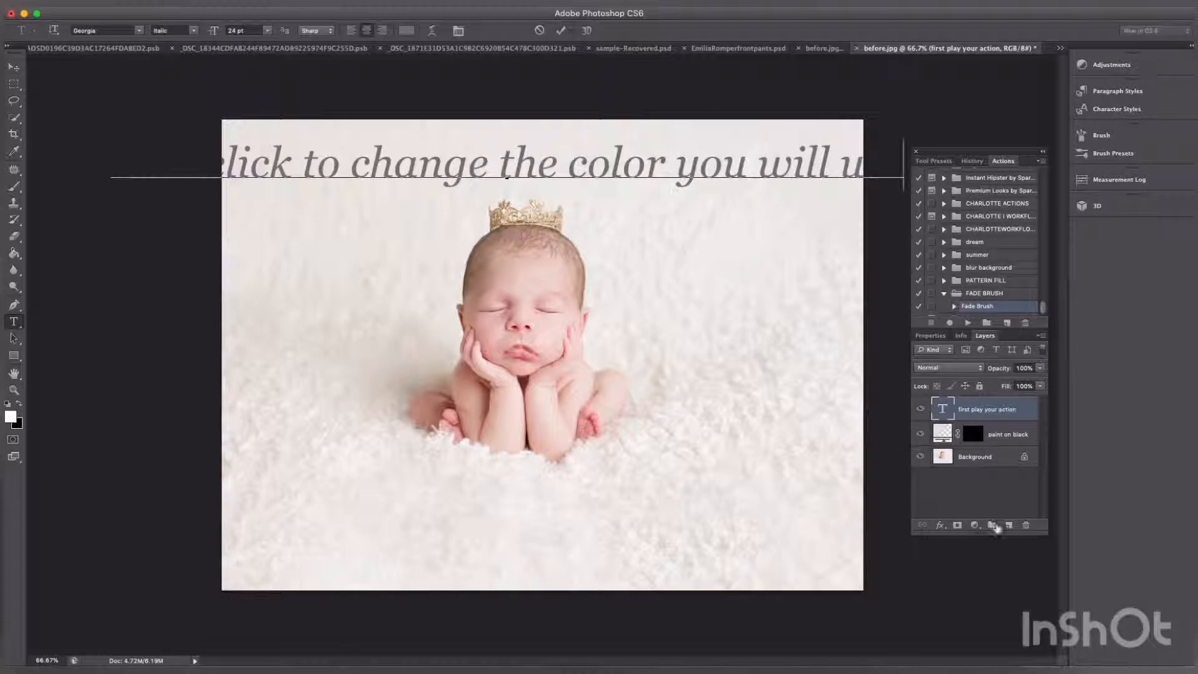
pyautogui.click(948, 417)
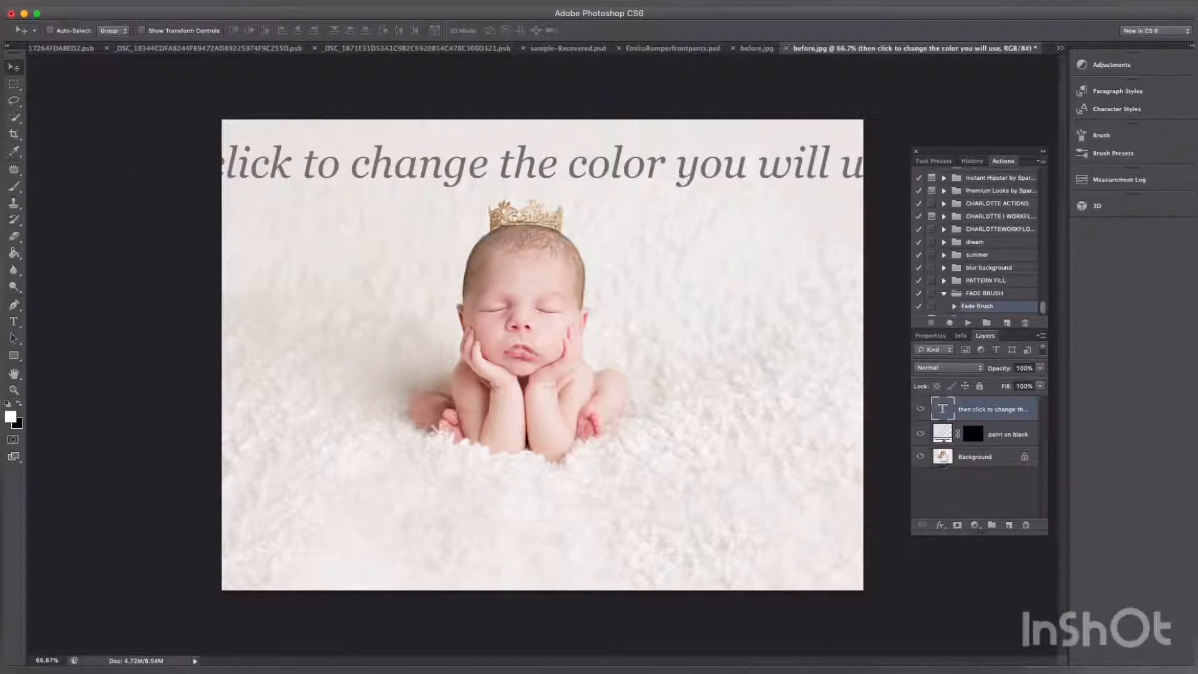
# Set the caption's font size to 18 pt and move it so the full line fits across the top of the photo
pyautogui.doubleClick(945, 409)
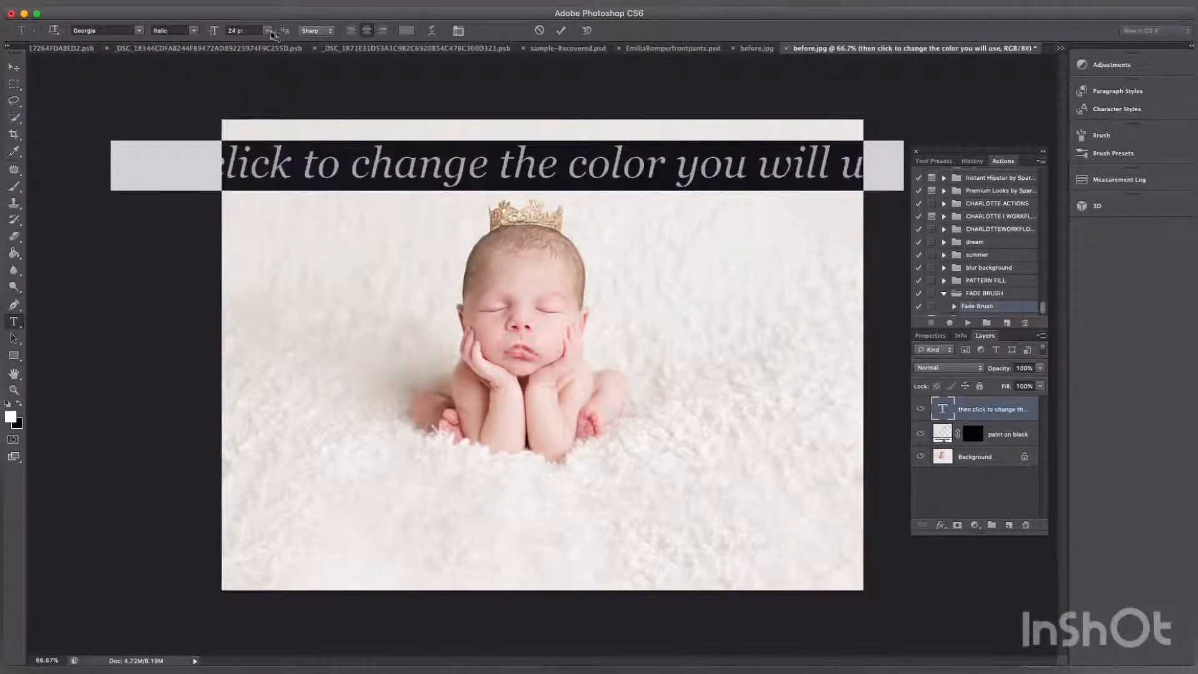
pyautogui.click(267, 31)
pyautogui.click(256, 115)
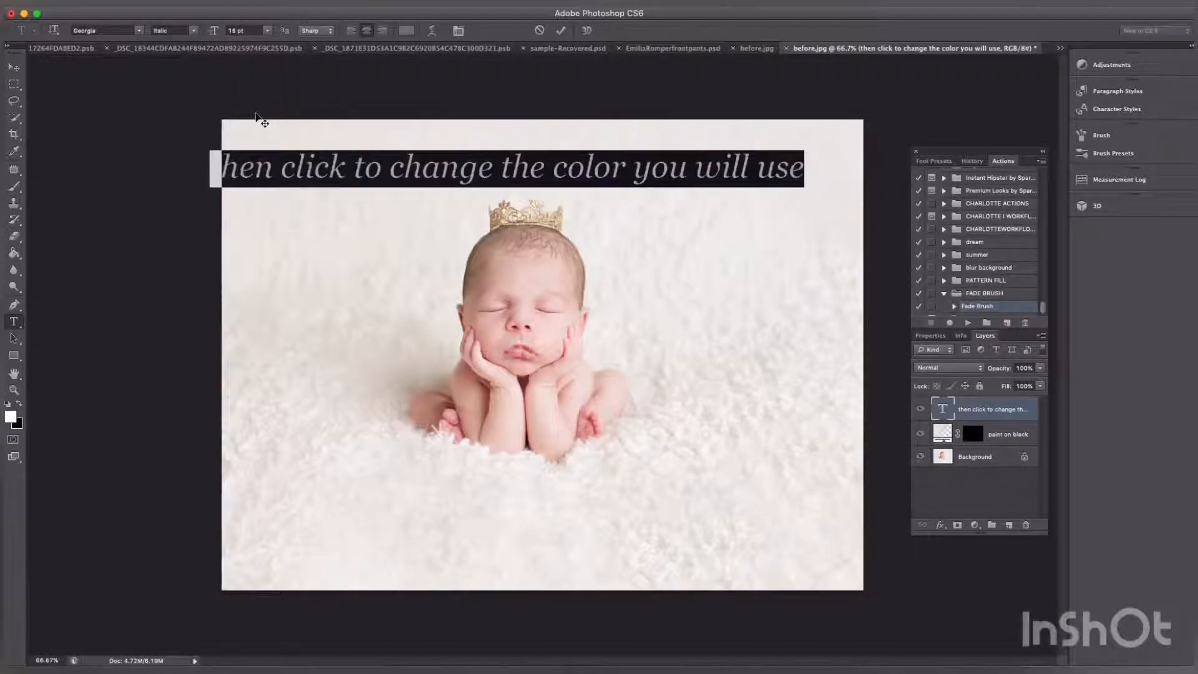
pyautogui.click(14, 66)
pyautogui.moveTo(302, 171); pyautogui.dragTo(344, 166)
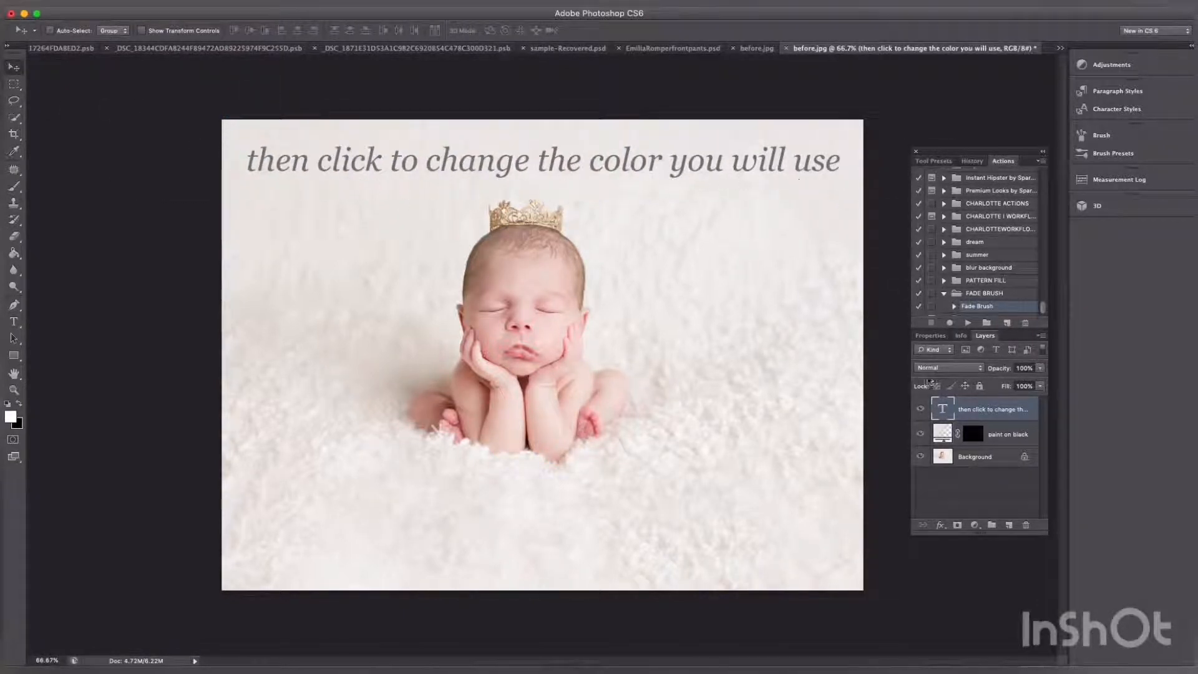
# Add a second caption line reading "for your background fade" and commit the text
pyautogui.doubleClick(943, 412)
pyautogui.click(840, 164)
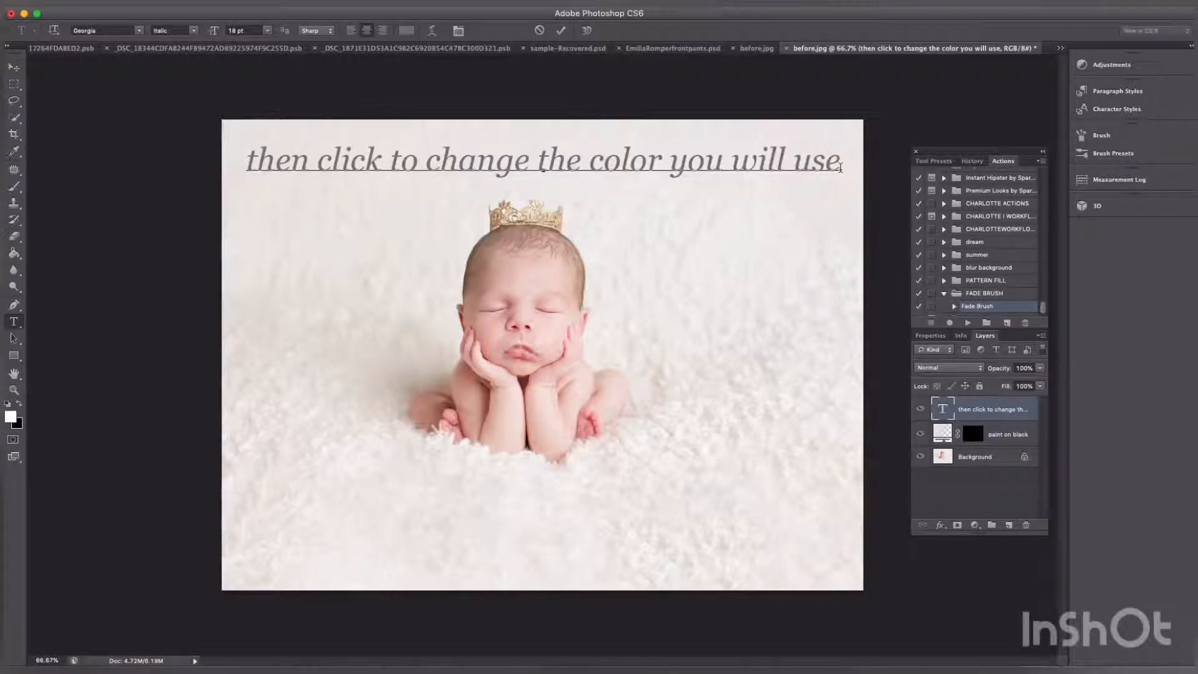
pyautogui.press('Return')
pyautogui.write('for your')
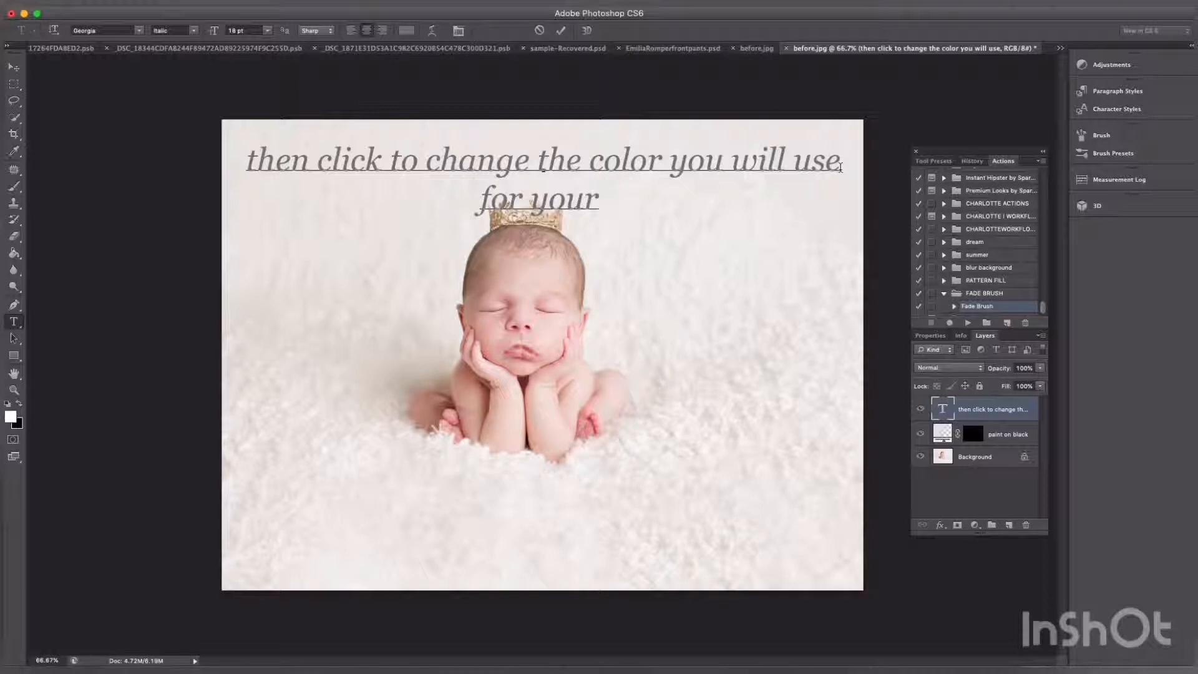
pyautogui.write(' background')
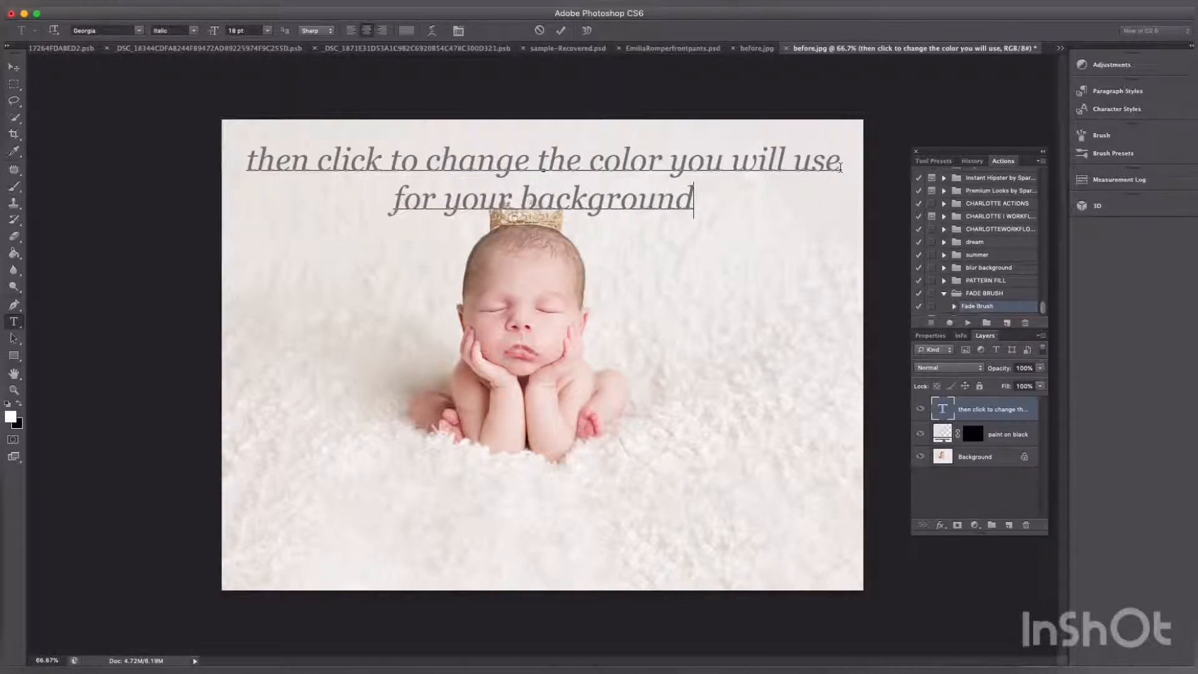
pyautogui.write(' fade')
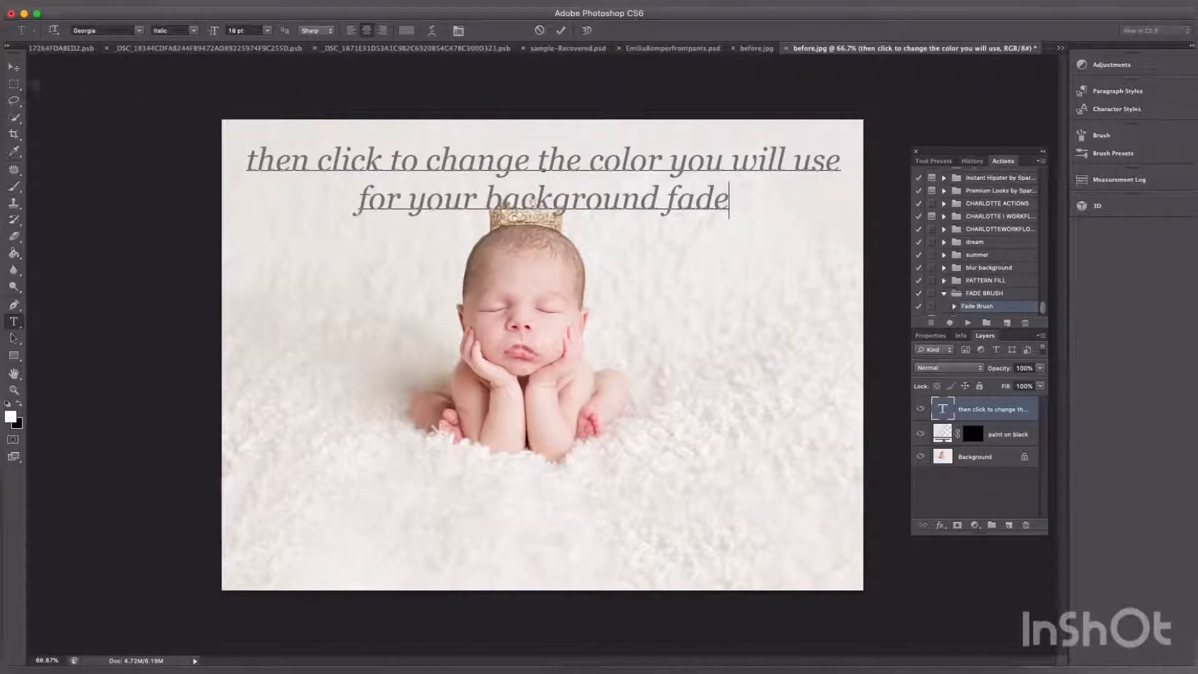
pyautogui.click(14, 67)
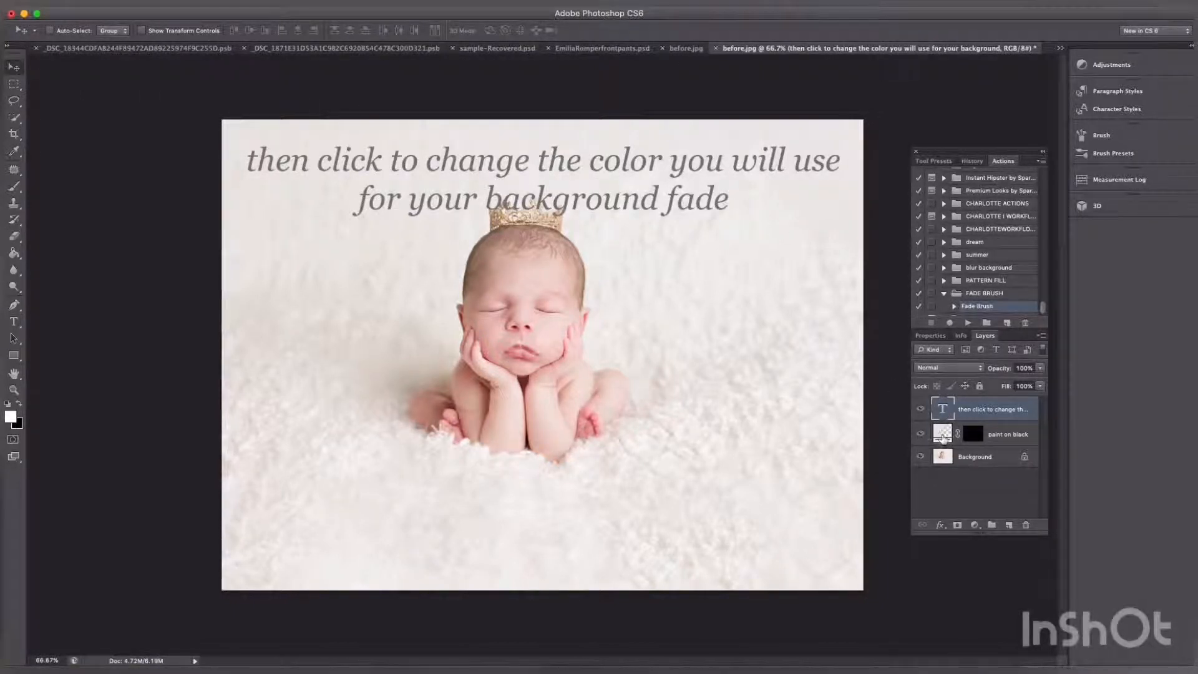
# Hide the caption and set the first color stop of the "paint on black" gradient fill to eae5df, sampled from the photo's white rug
pyautogui.click(921, 409)
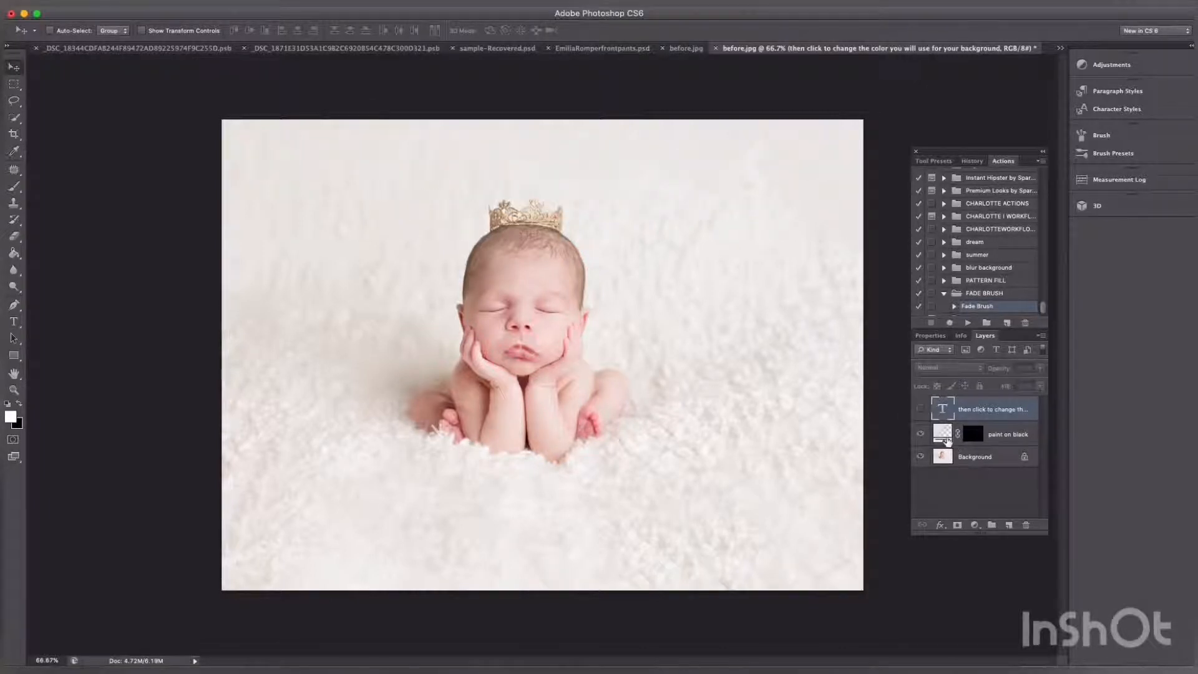
pyautogui.doubleClick(947, 440)
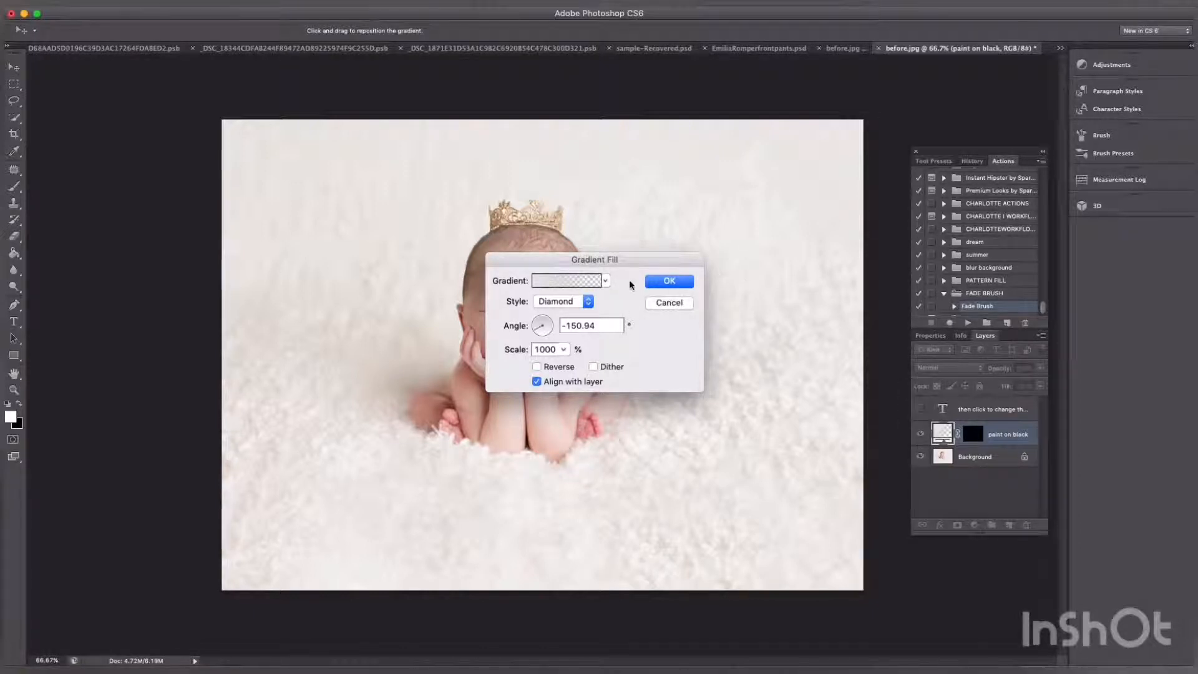
pyautogui.click(565, 283)
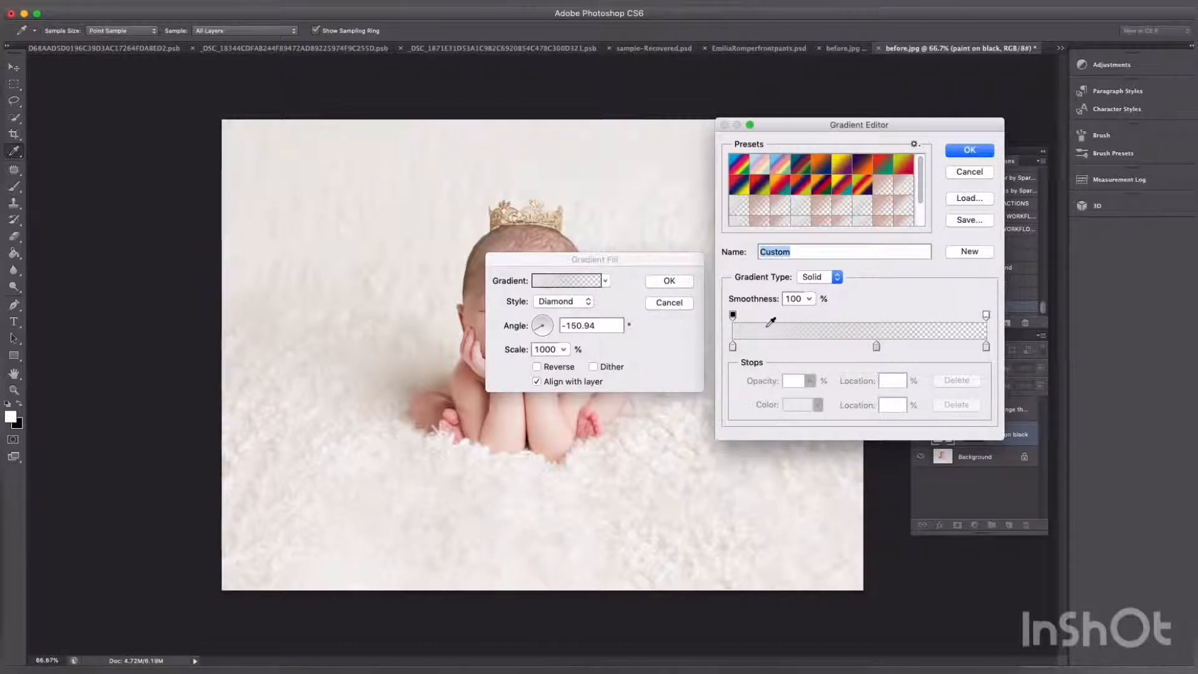
pyautogui.click(733, 347)
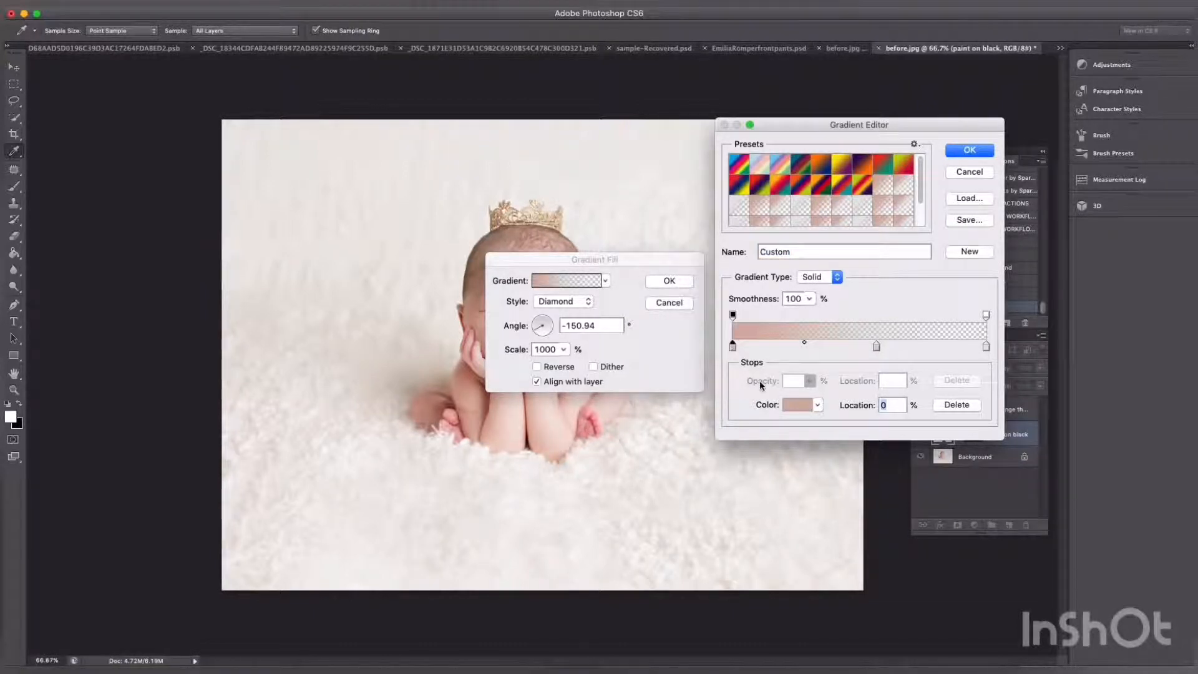
pyautogui.click(798, 404)
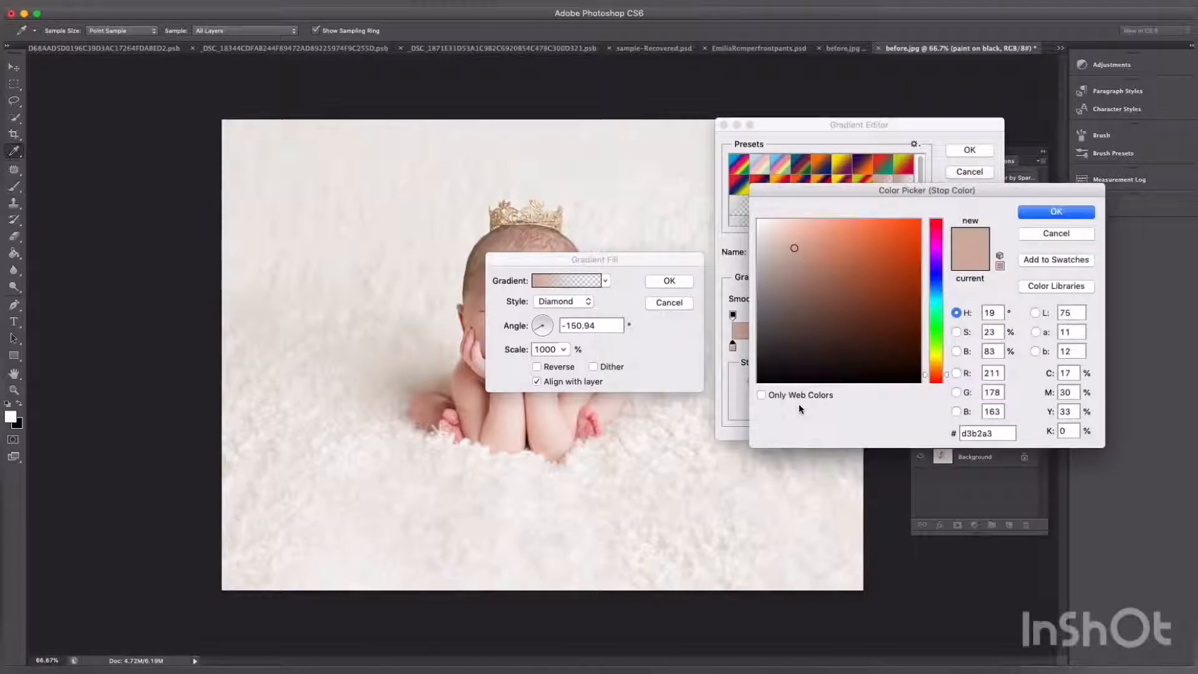
pyautogui.click(687, 438)
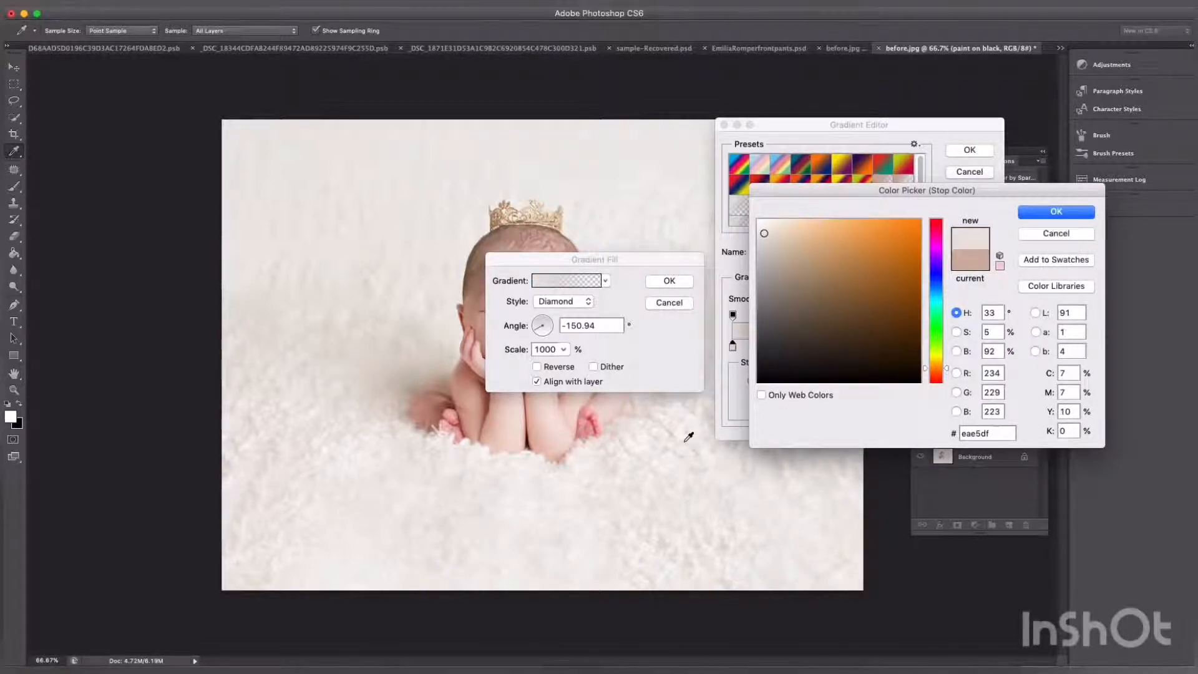
pyautogui.click(1048, 212)
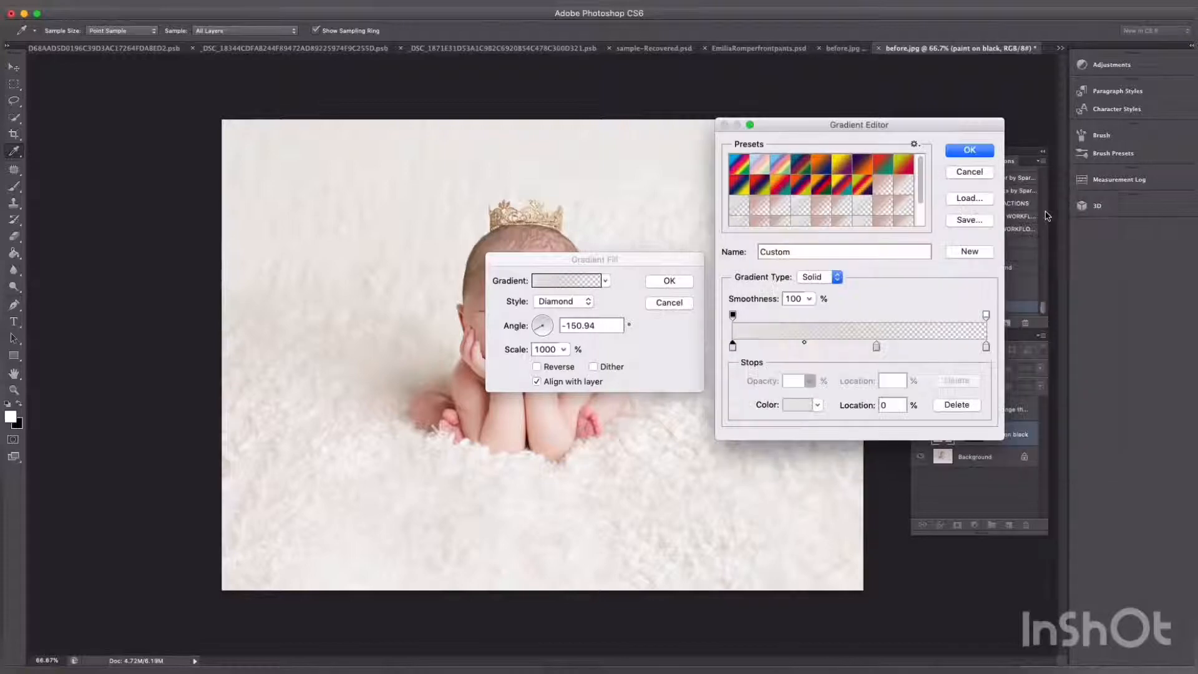
pyautogui.click(956, 151)
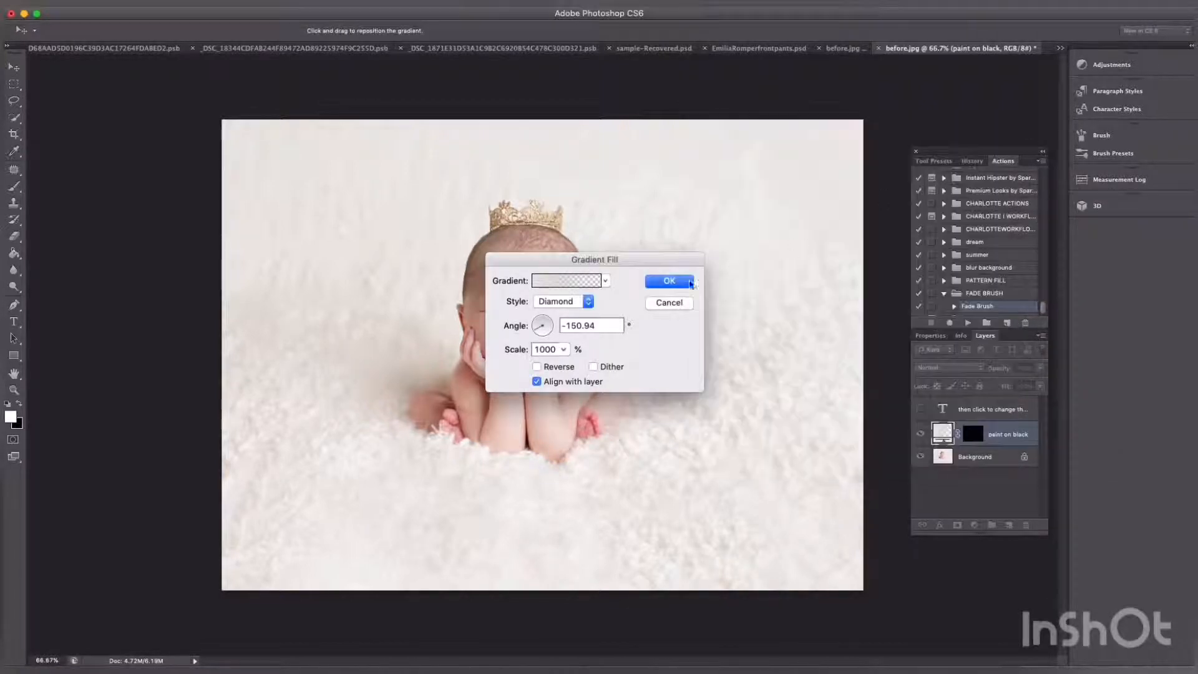
pyautogui.click(669, 281)
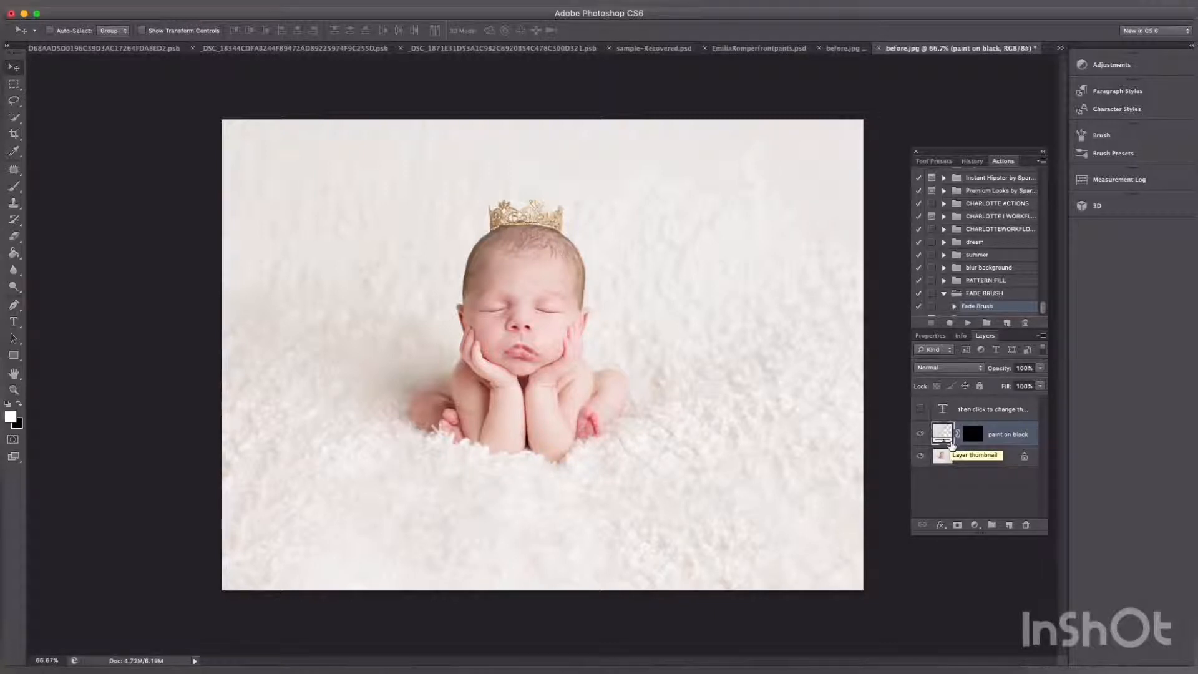
# Show the caption layer again and replace its text with "once you selected your"
pyautogui.click(922, 410)
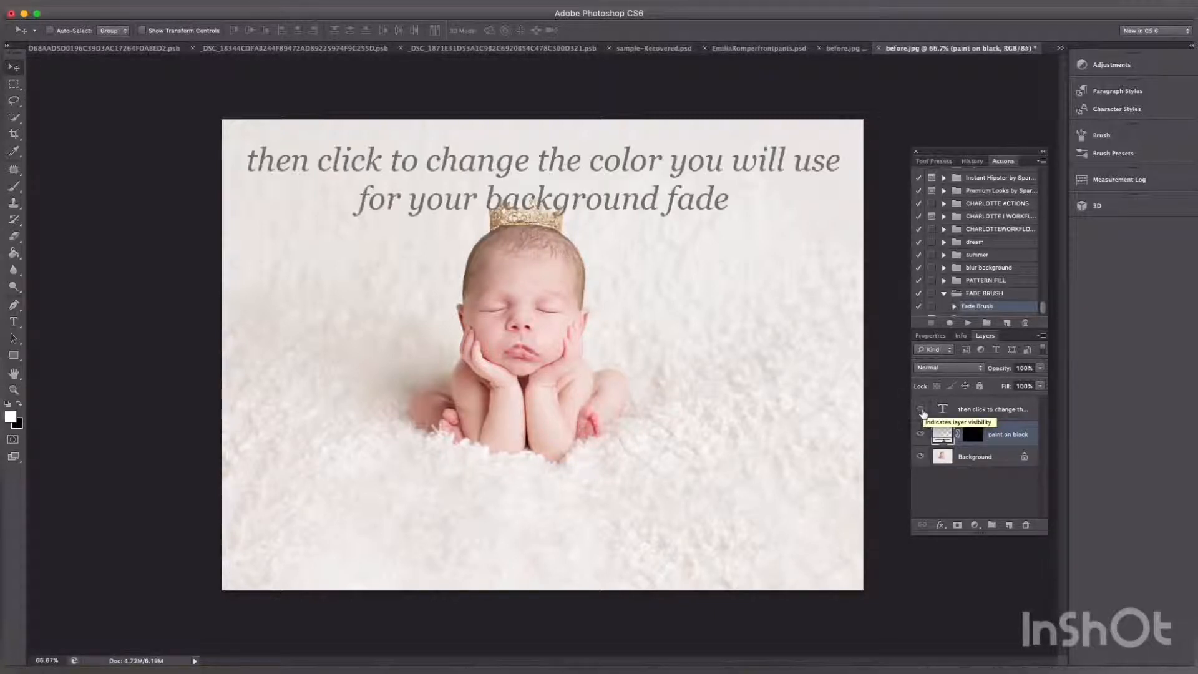
pyautogui.doubleClick(942, 410)
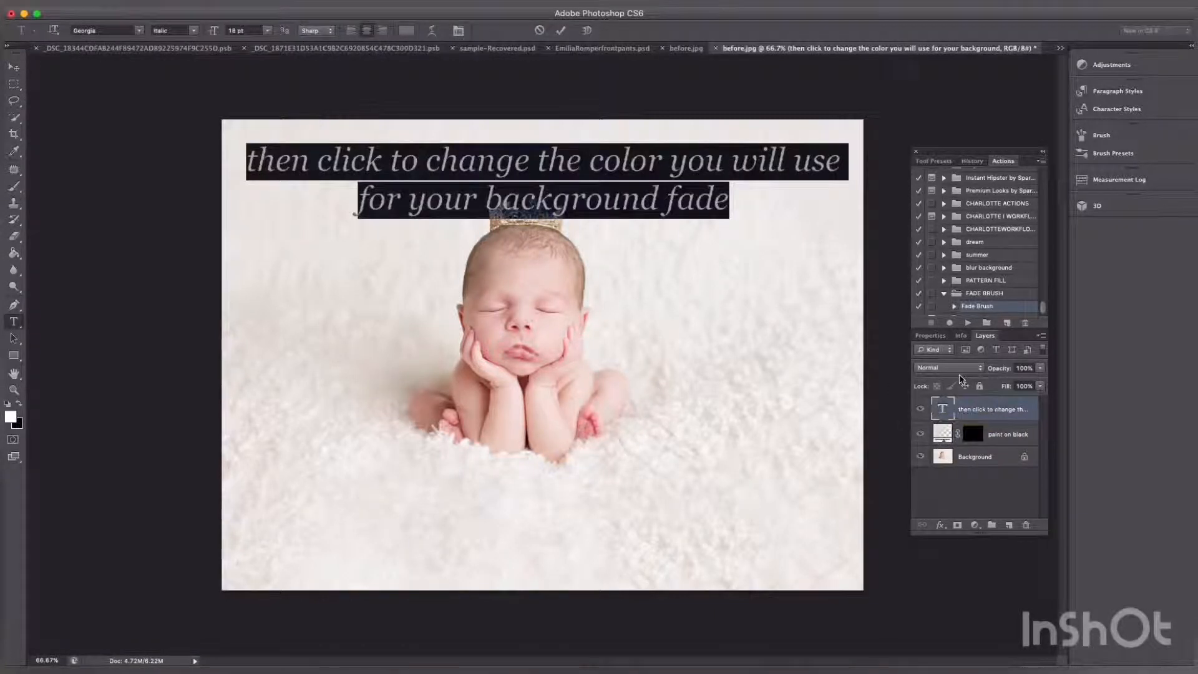
pyautogui.write('once you')
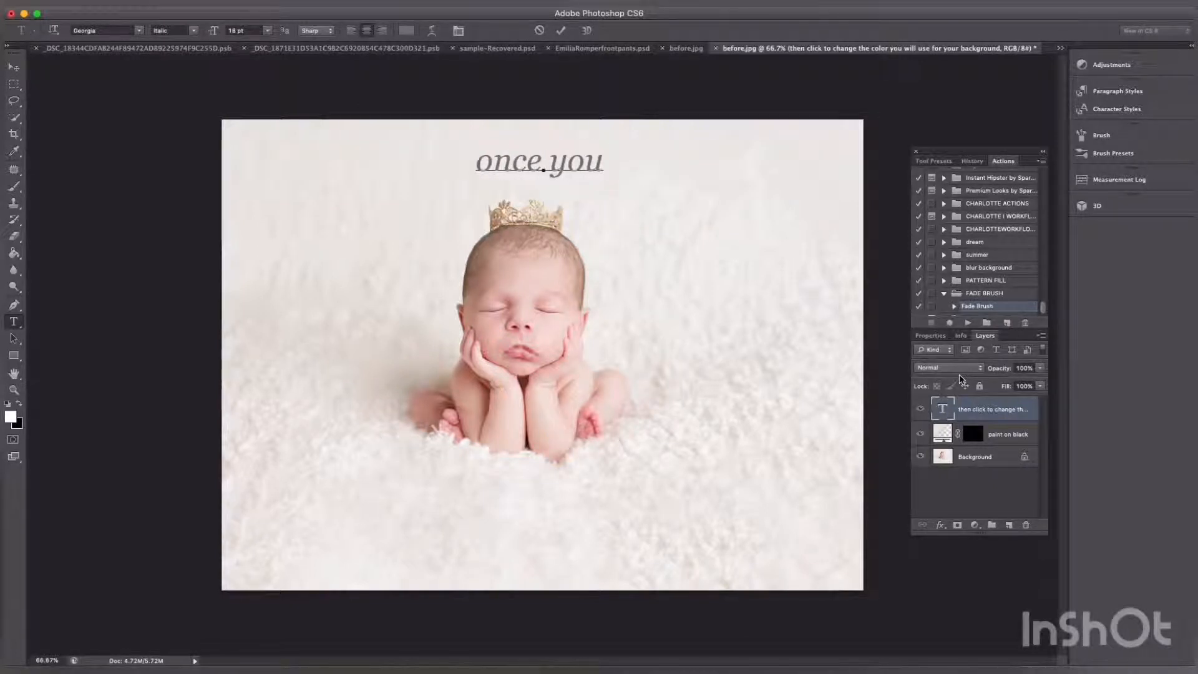
pyautogui.write(' selecte')
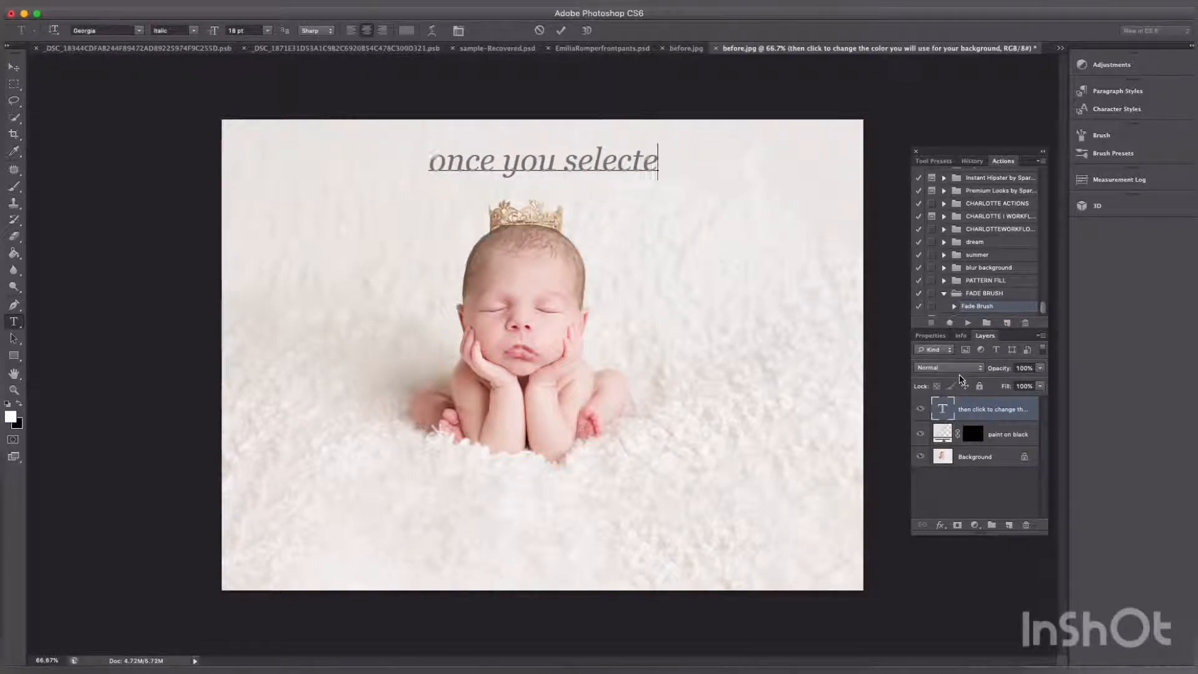
pyautogui.write('d your cp')
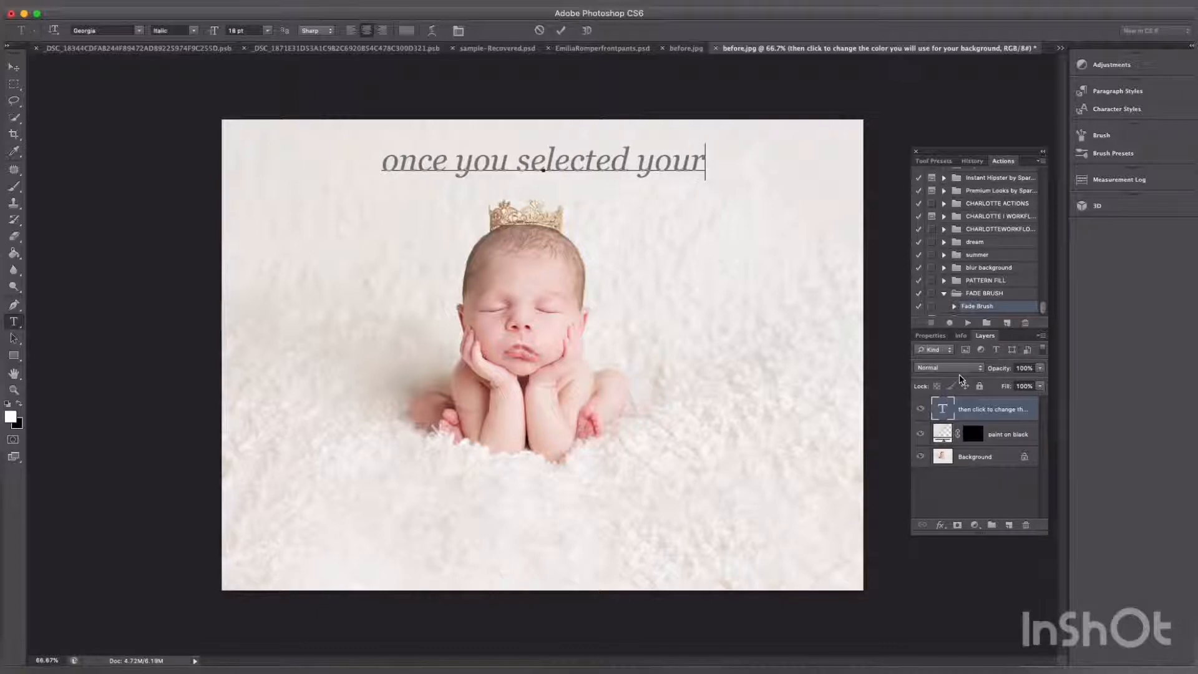
pyautogui.press('BackSpace')
pyautogui.press('BackSpace')
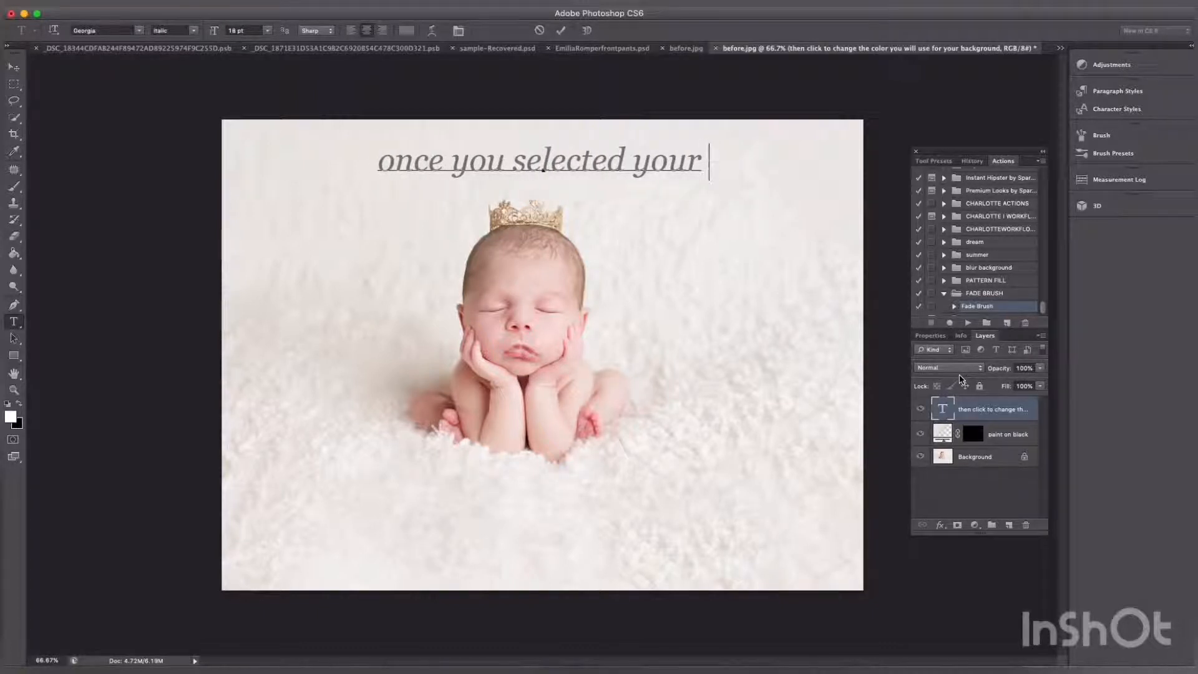
# Continue the caption with "background color" and begin its second line with "from your image"
pyautogui.write('backgr')
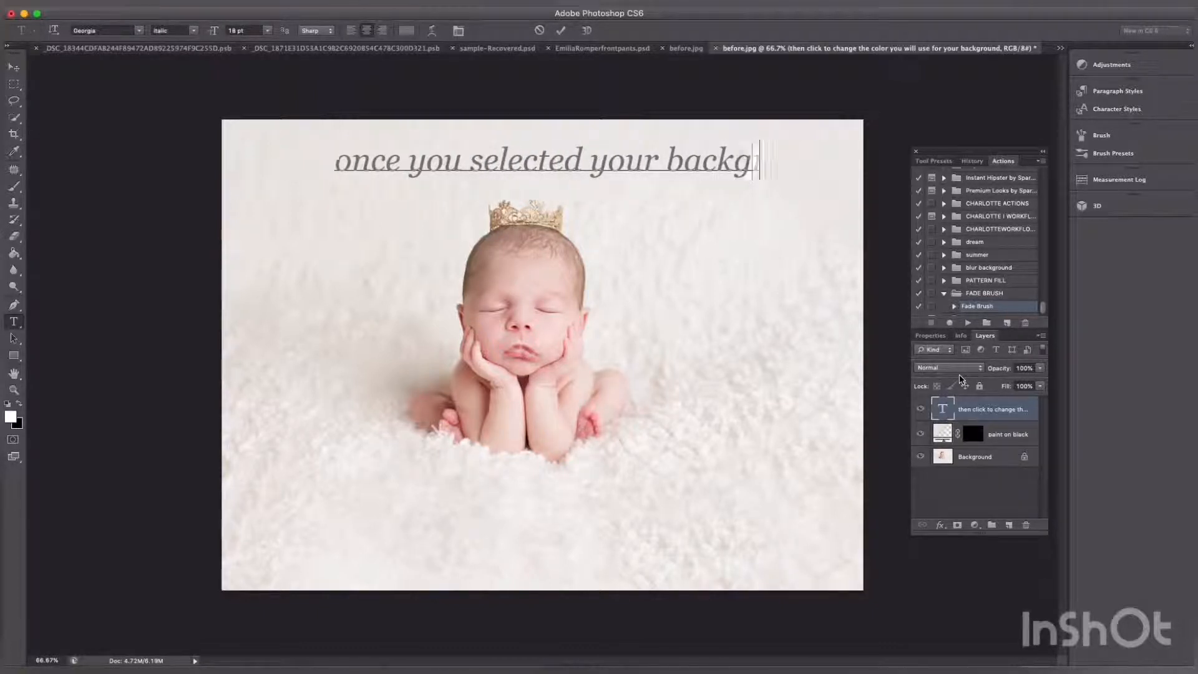
pyautogui.write('ound co')
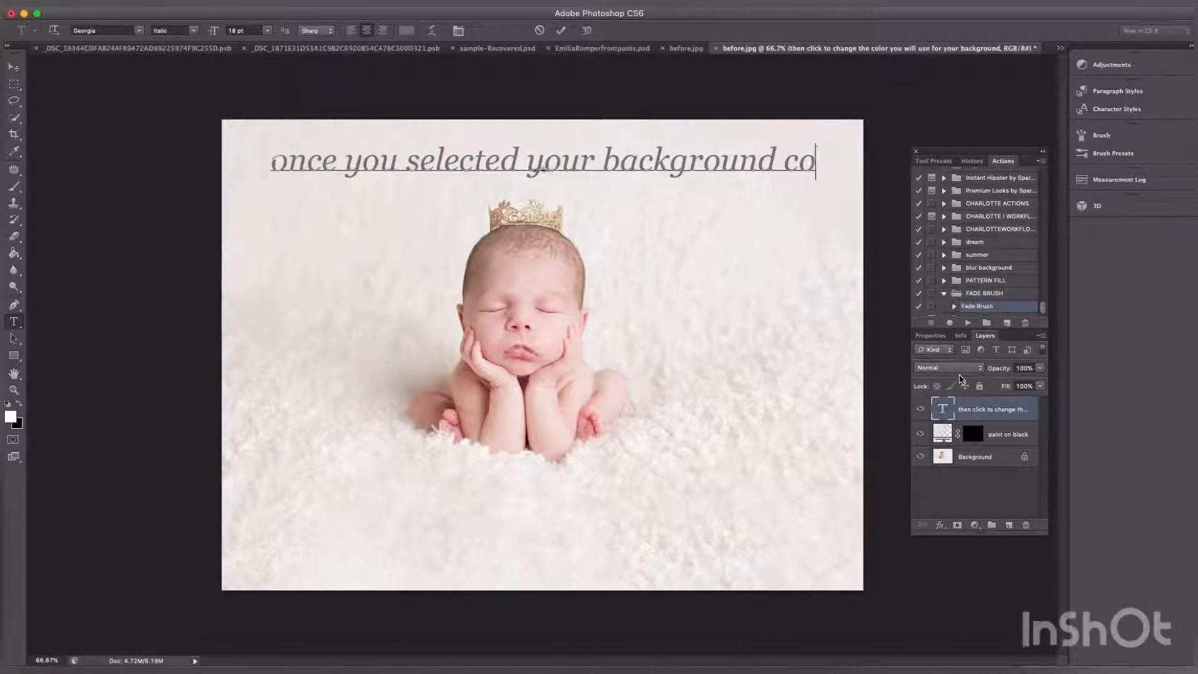
pyautogui.write('lor from you')
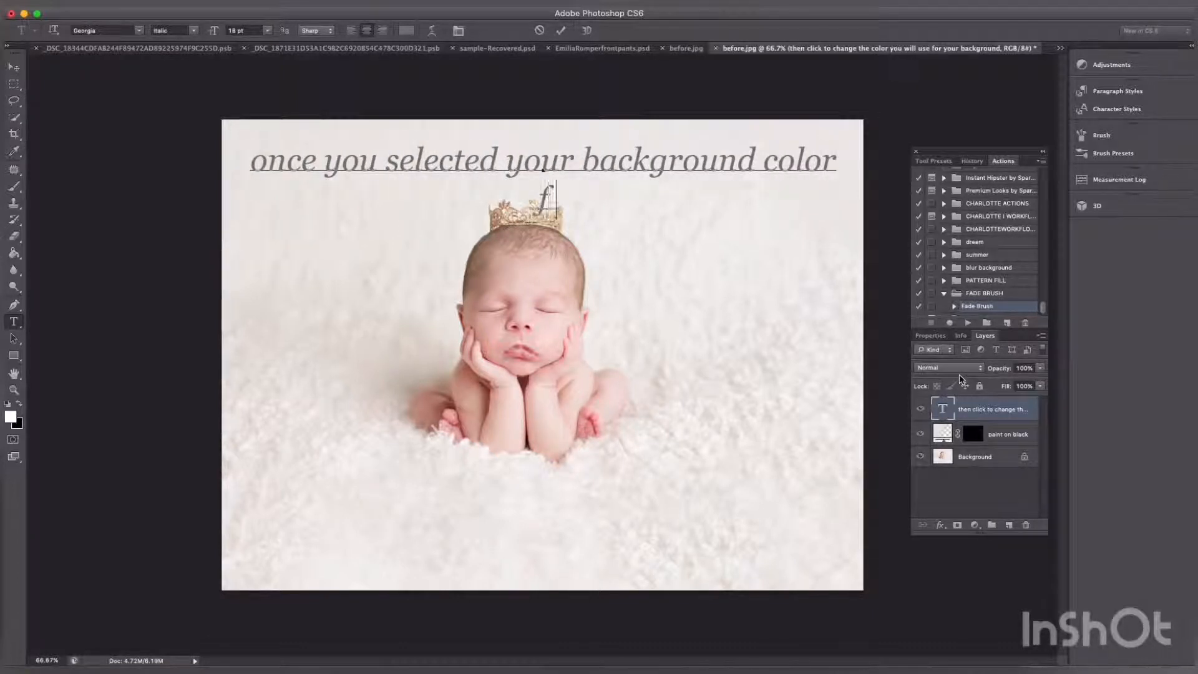
pyautogui.write('r ')
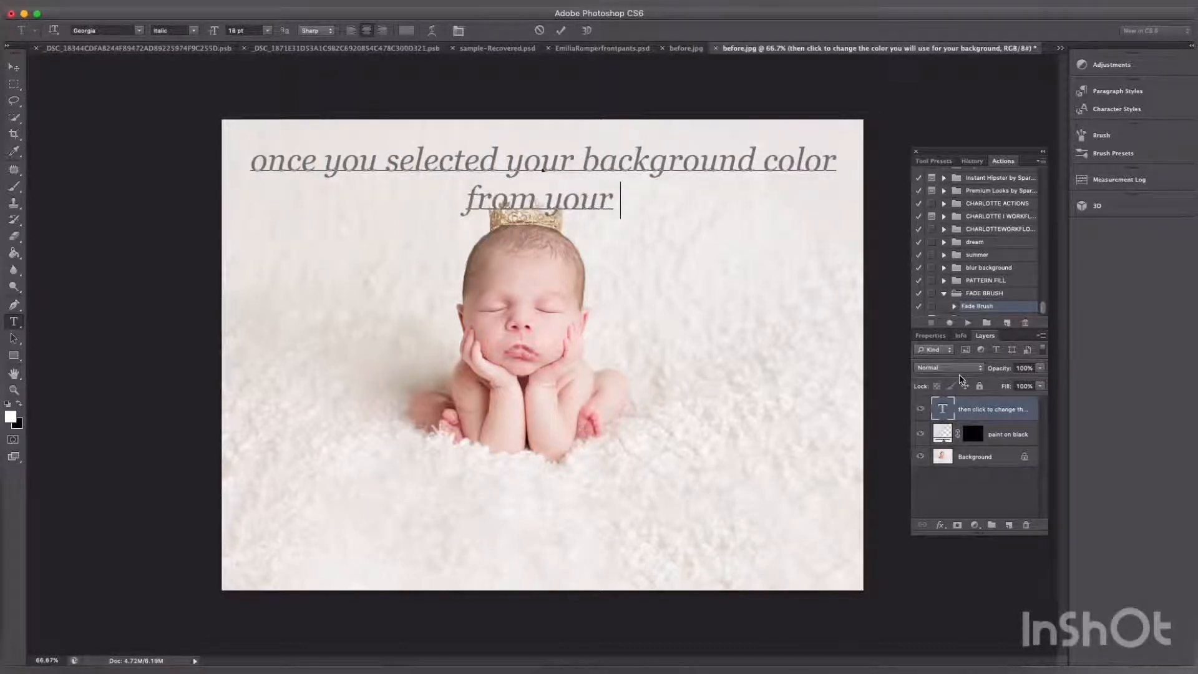
pyautogui.write('image')
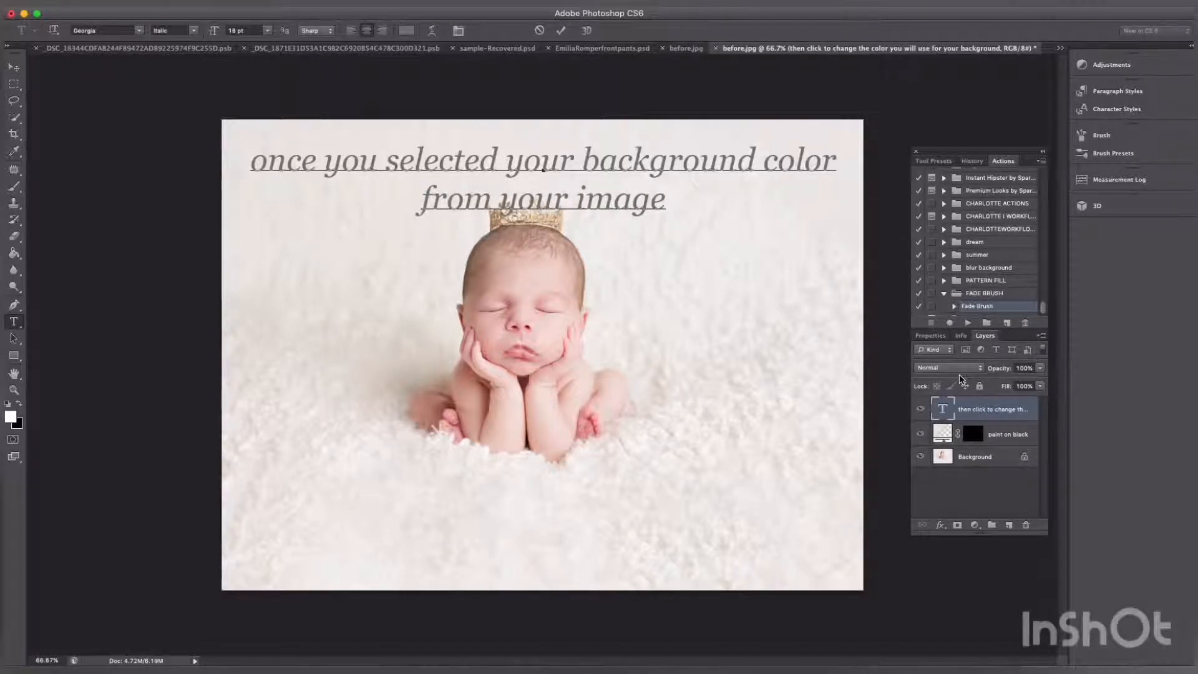
# Extend the caption's second line with "you click on the" and add a third line reading "back mask"
pyautogui.write(' you cl')
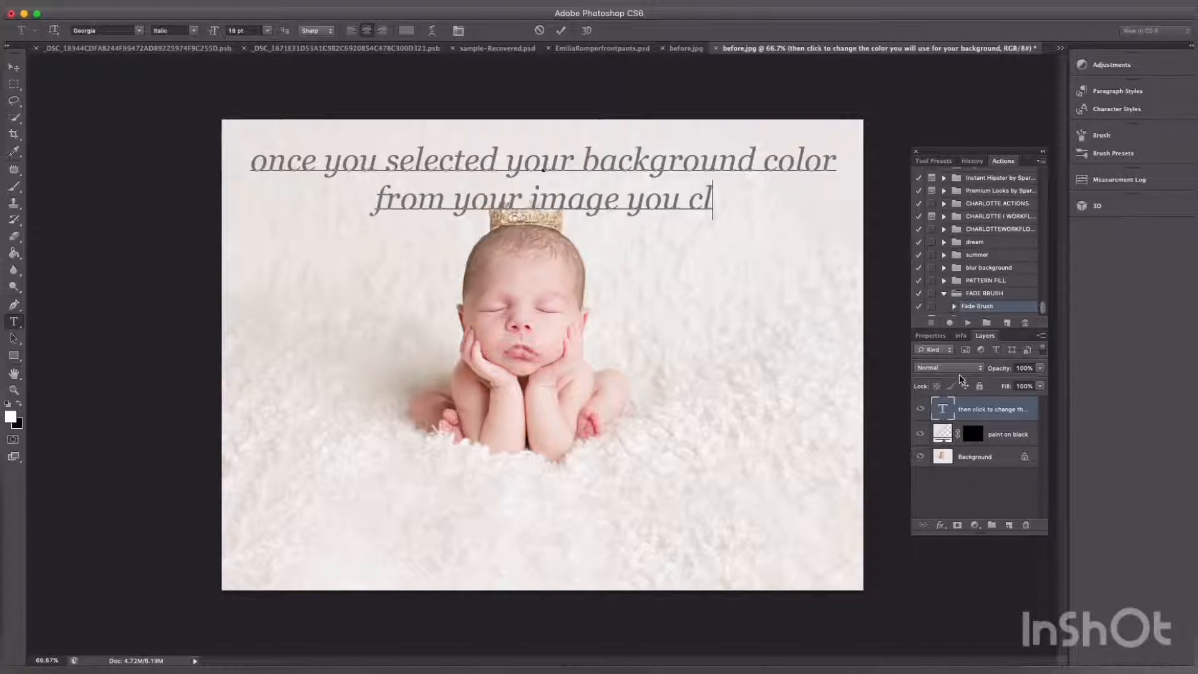
pyautogui.write('ick')
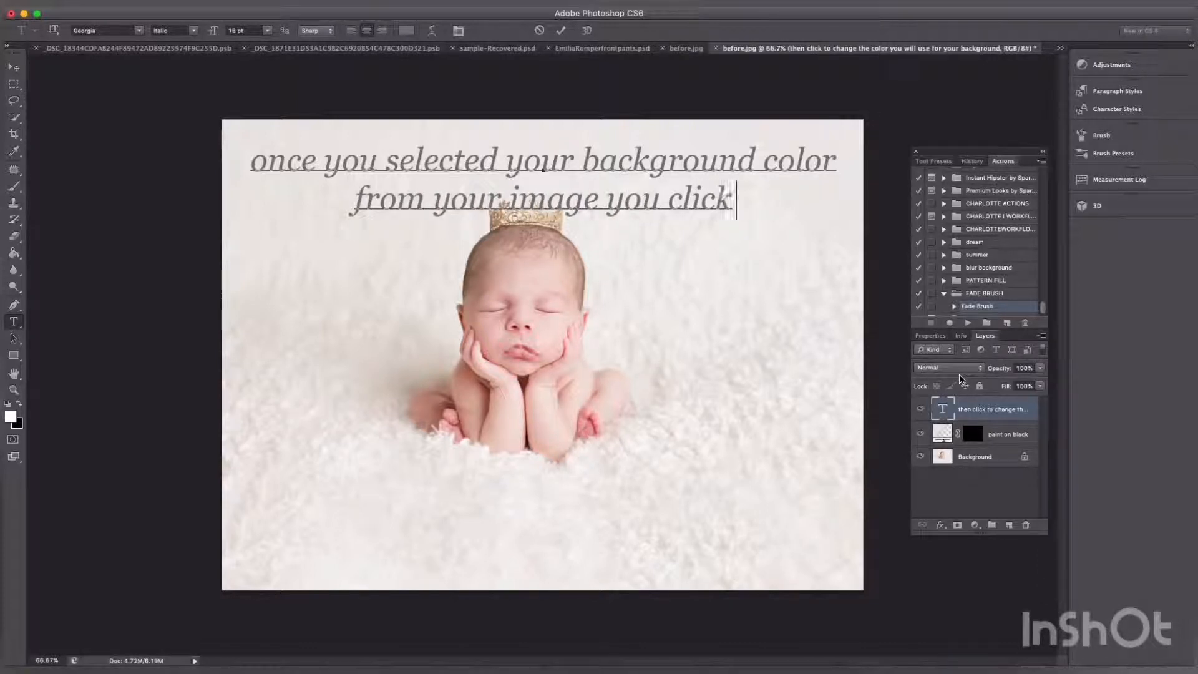
pyautogui.write(' on the ')
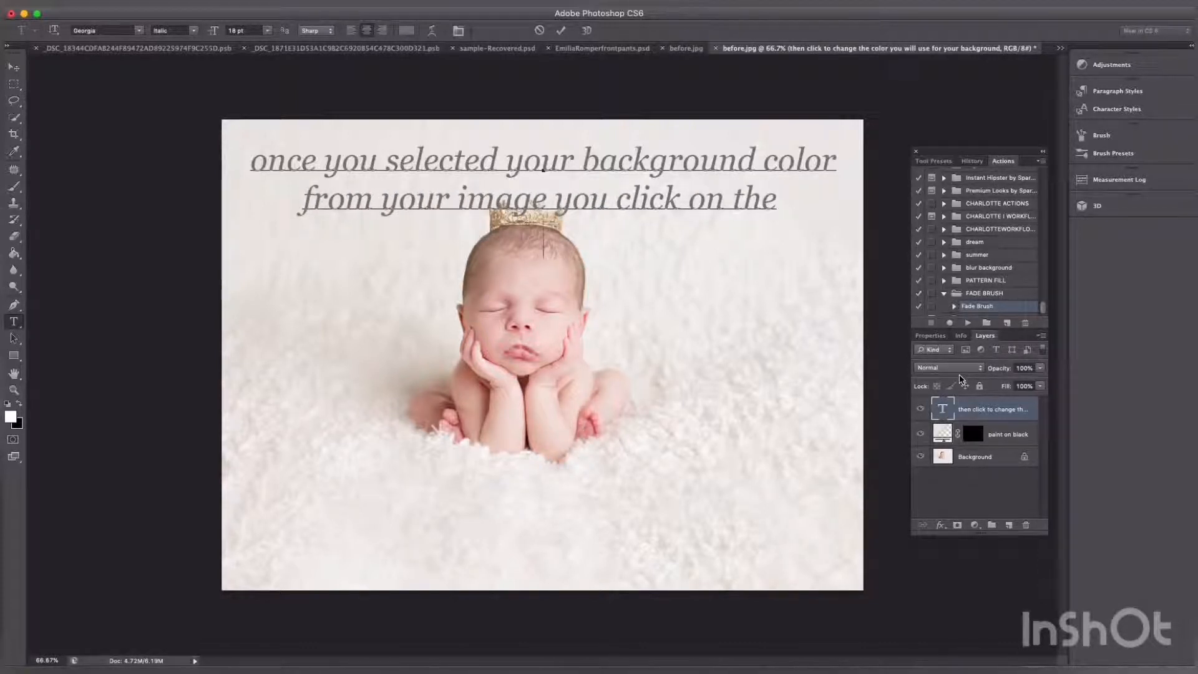
pyautogui.write('back mask')
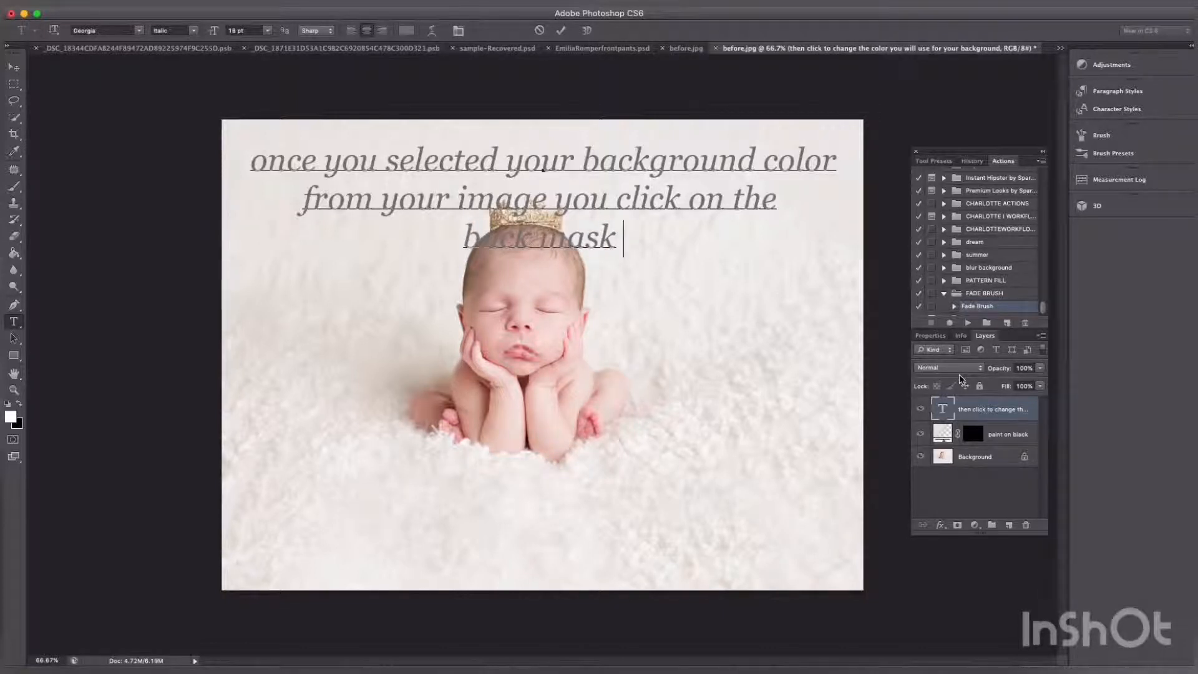
# Commit the caption text and select the black layer mask of the "paint on black" layer
pyautogui.doubleClick(978, 438)
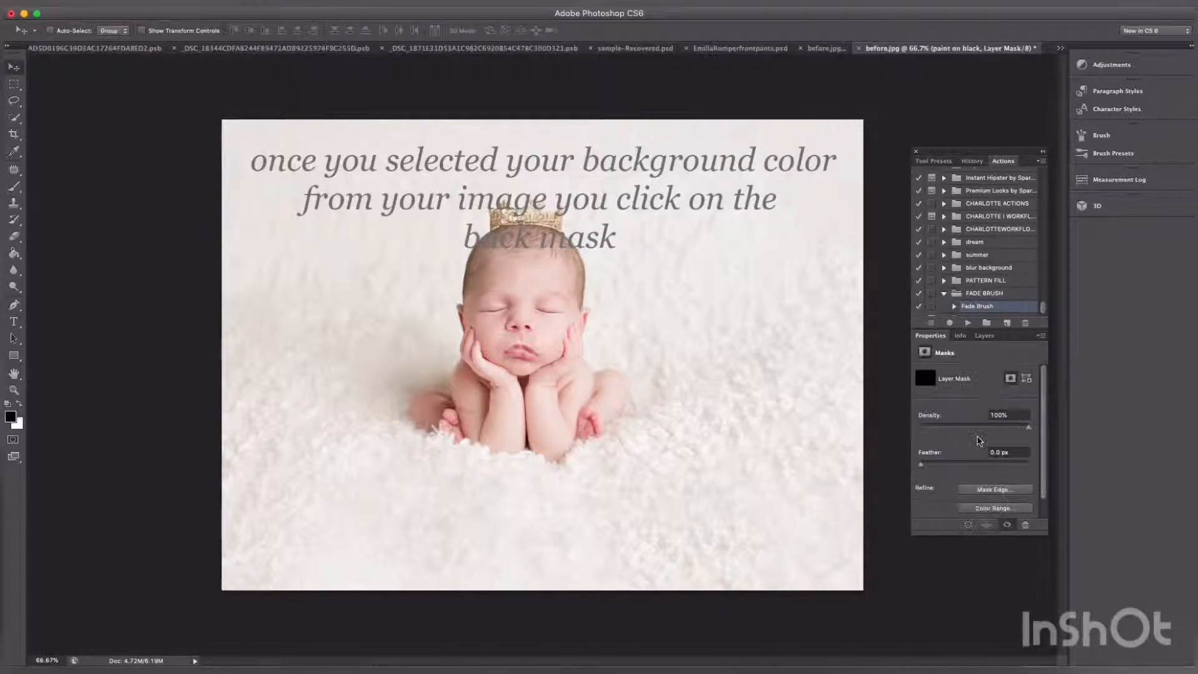
pyautogui.click(984, 336)
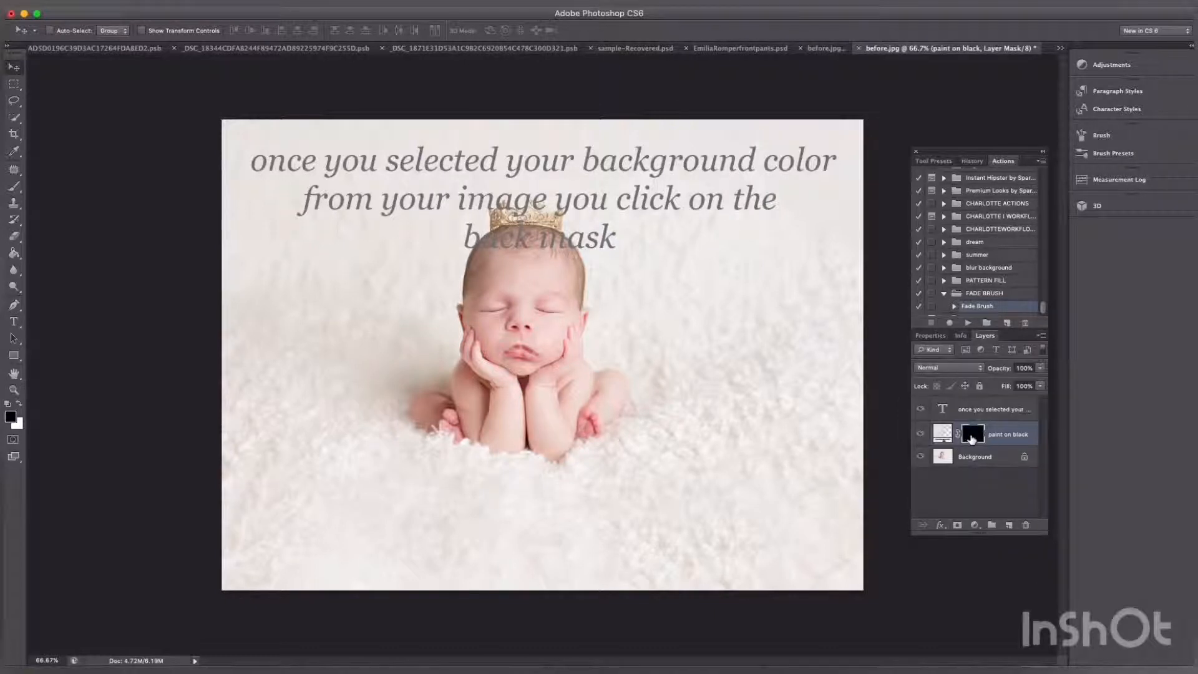
pyautogui.click(941, 435)
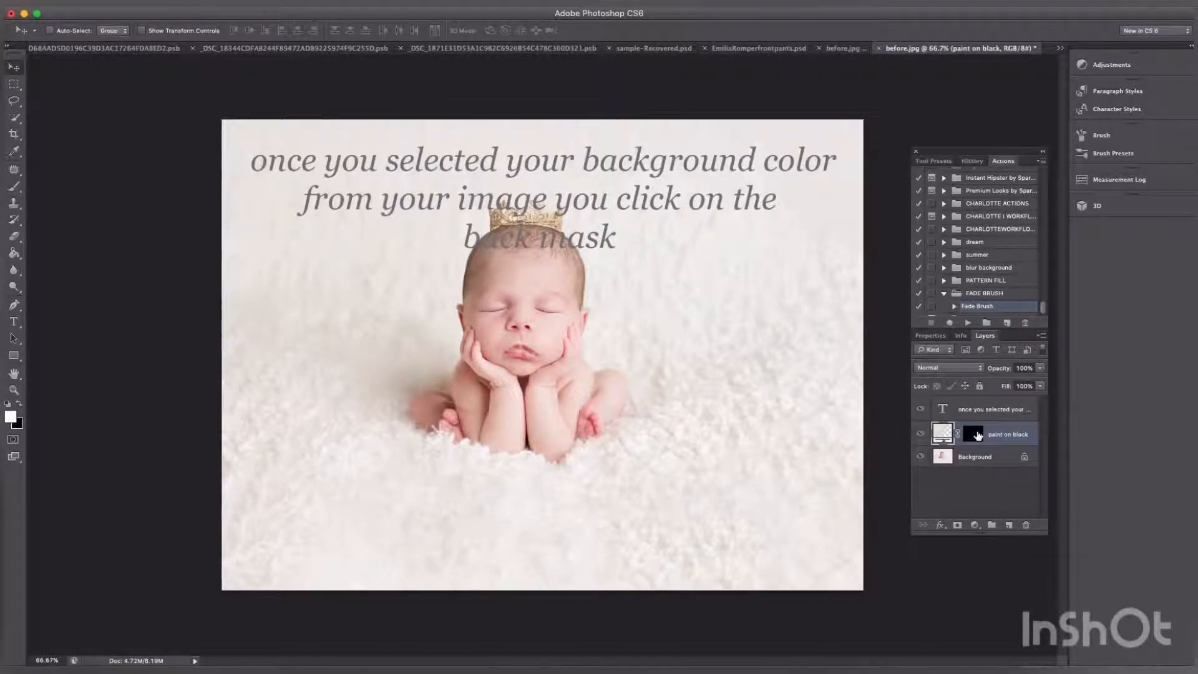
pyautogui.click(974, 434)
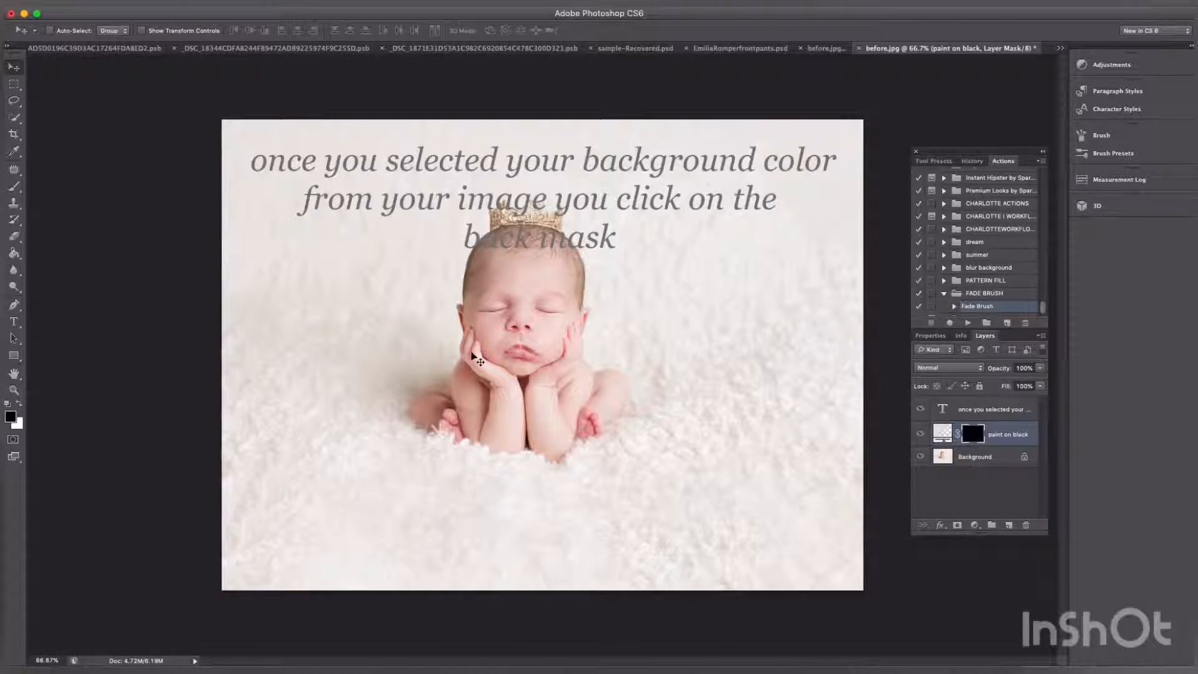
# Reopen the caption for editing and append "and use a white brush" after "back mask"
pyautogui.doubleClick(942, 412)
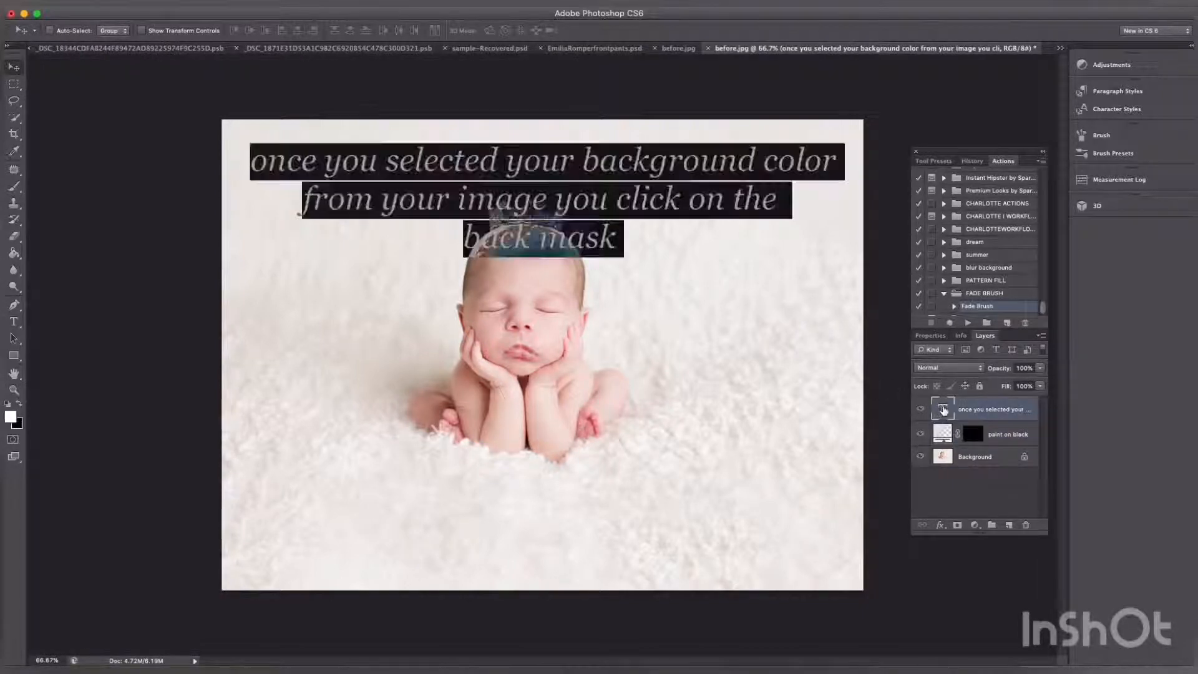
pyautogui.click(946, 409)
pyautogui.doubleClick(944, 409)
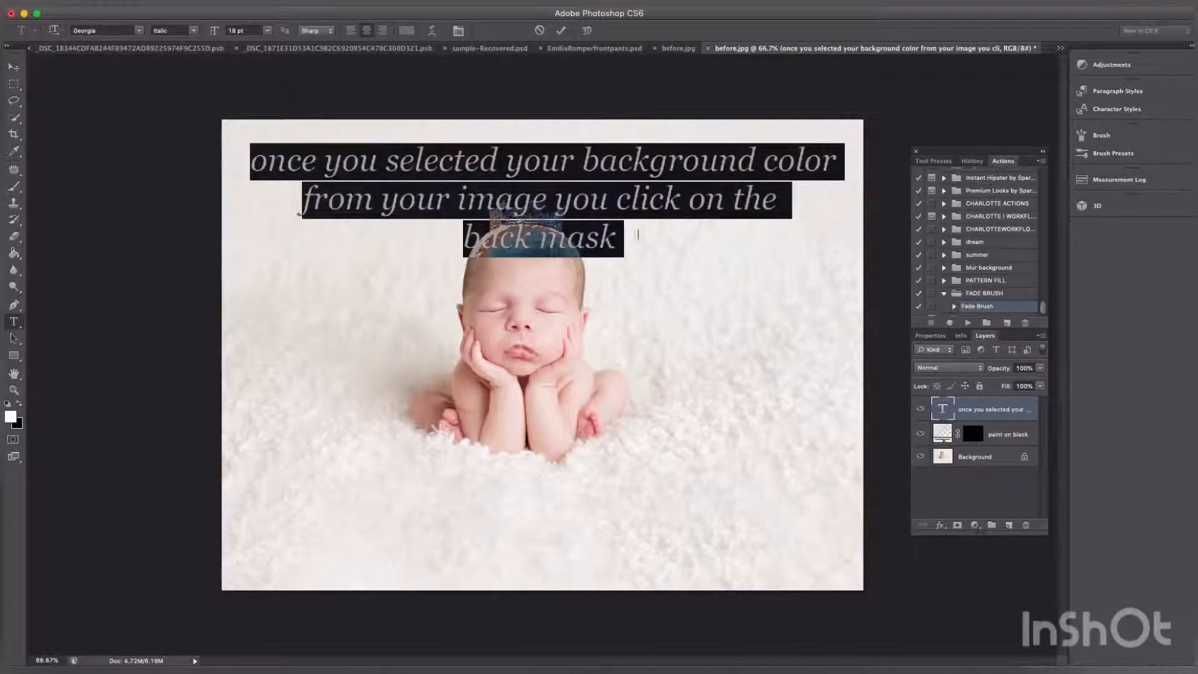
pyautogui.click(616, 240)
pyautogui.write('a')
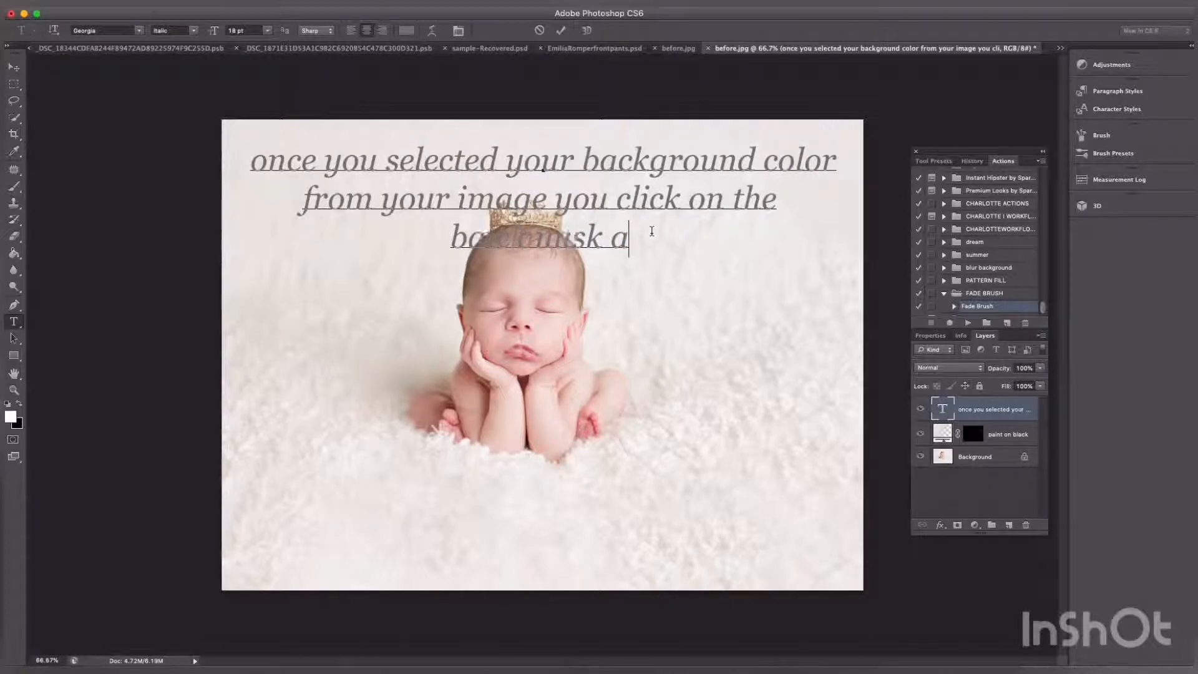
pyautogui.write('nd us')
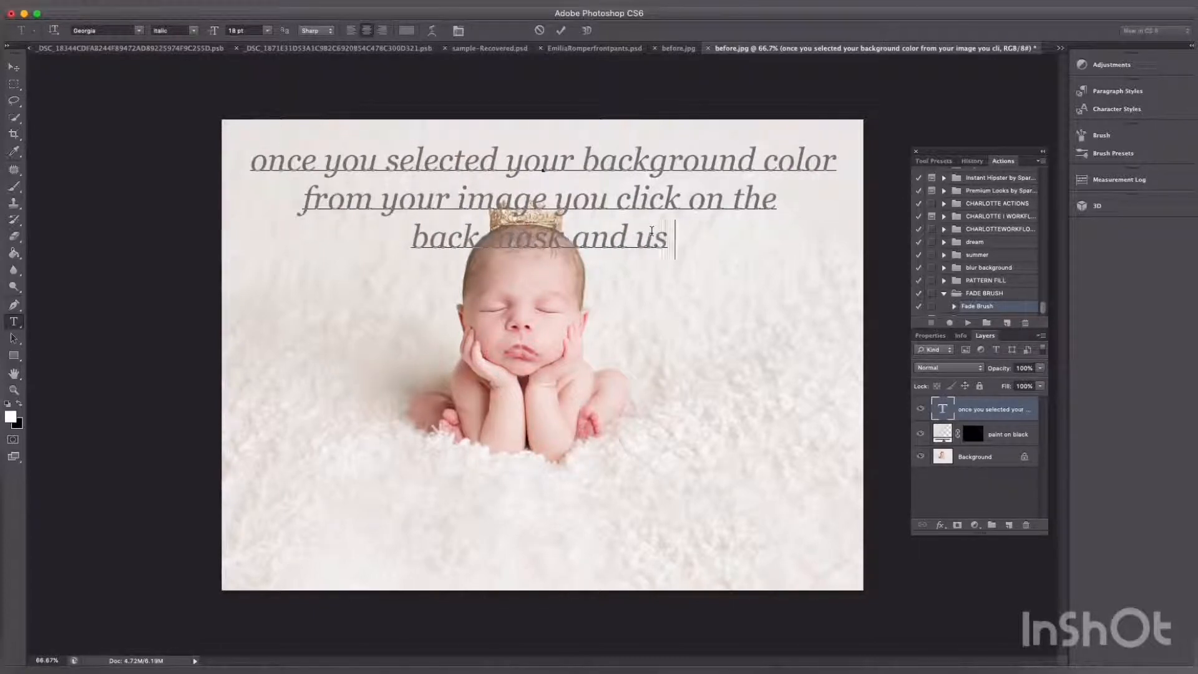
pyautogui.write('e a whi')
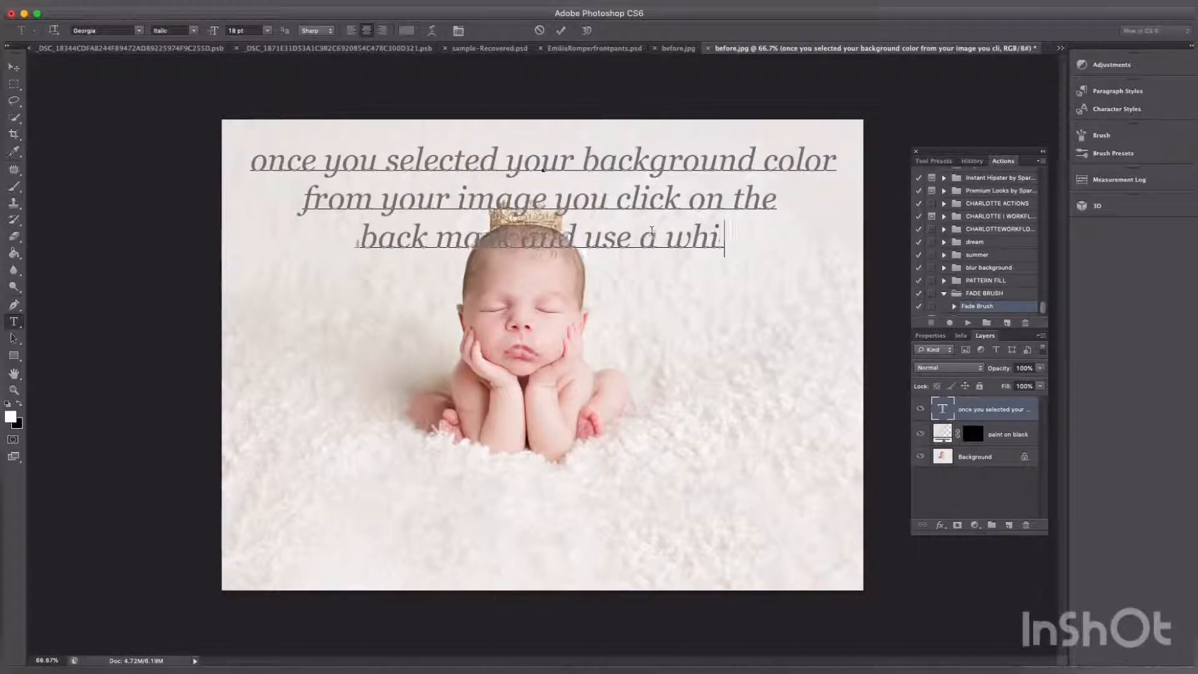
pyautogui.write('te brus')
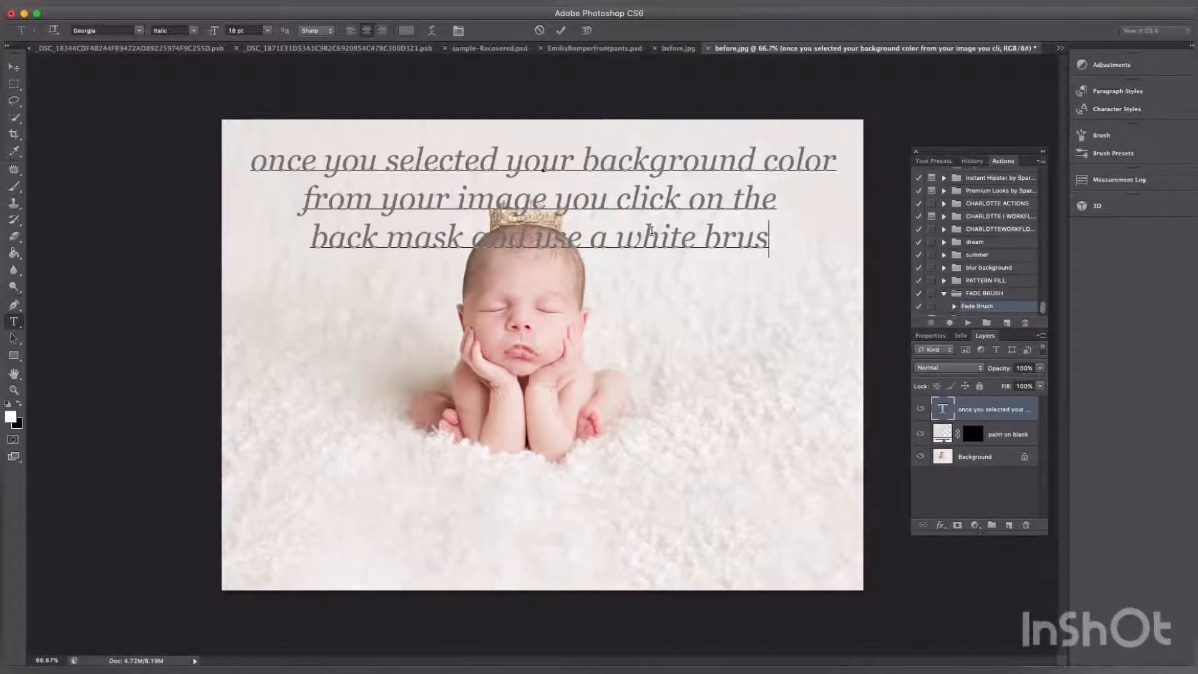
pyautogui.write('h')
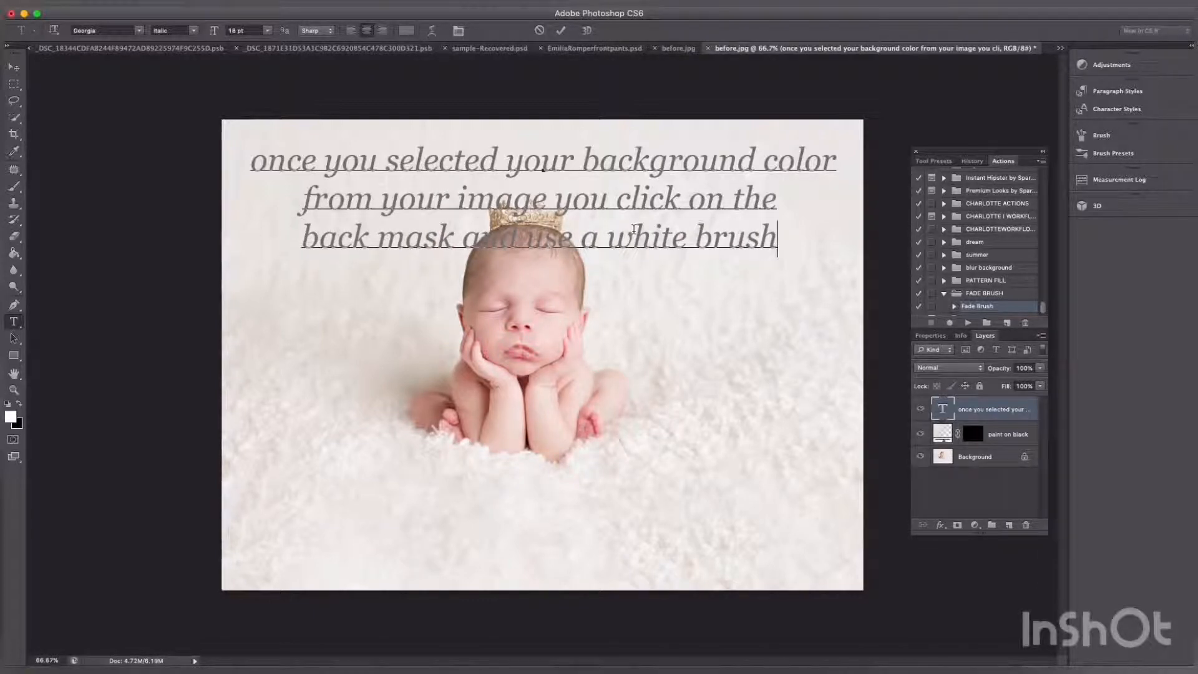
# Add a fourth line to the caption reading "to paint over the area where"
pyautogui.press('Return')
pyautogui.write('to pain')
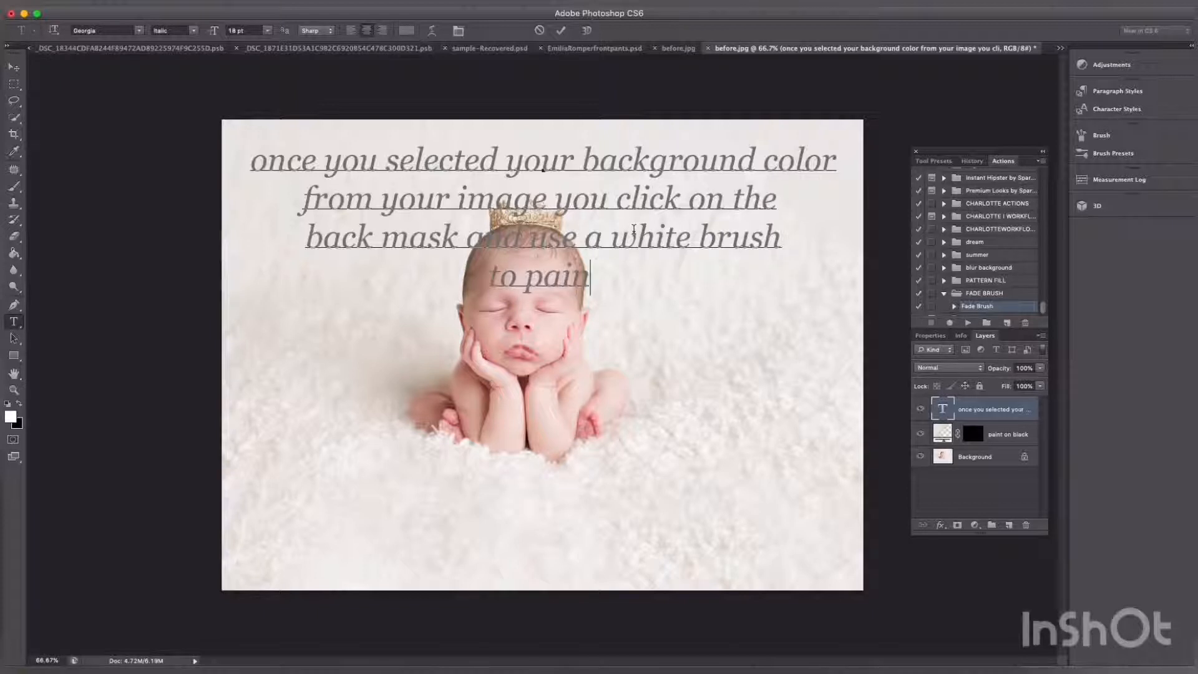
pyautogui.write('t o')
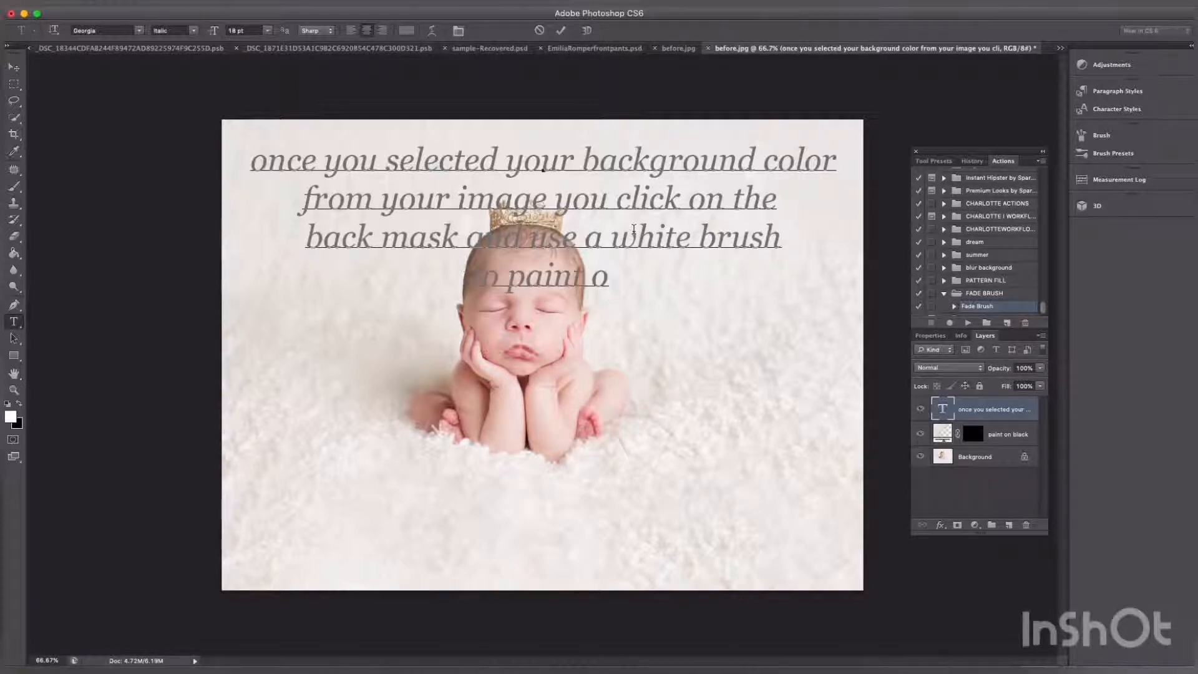
pyautogui.write('ver the ')
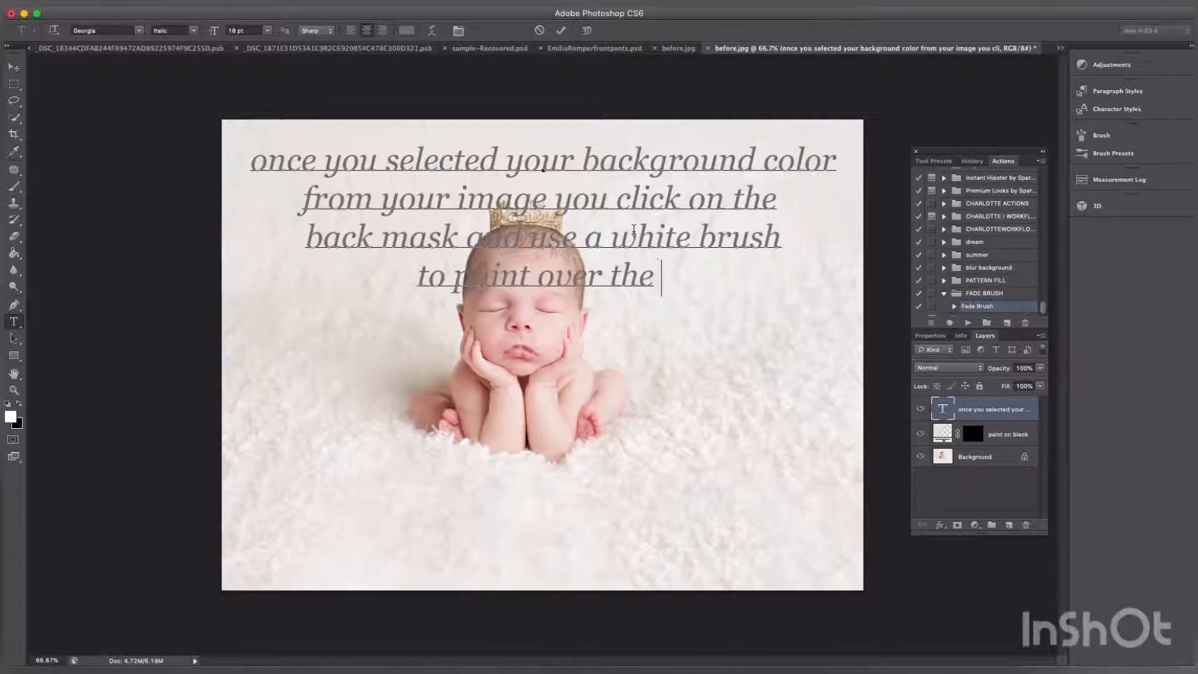
pyautogui.write('areas')
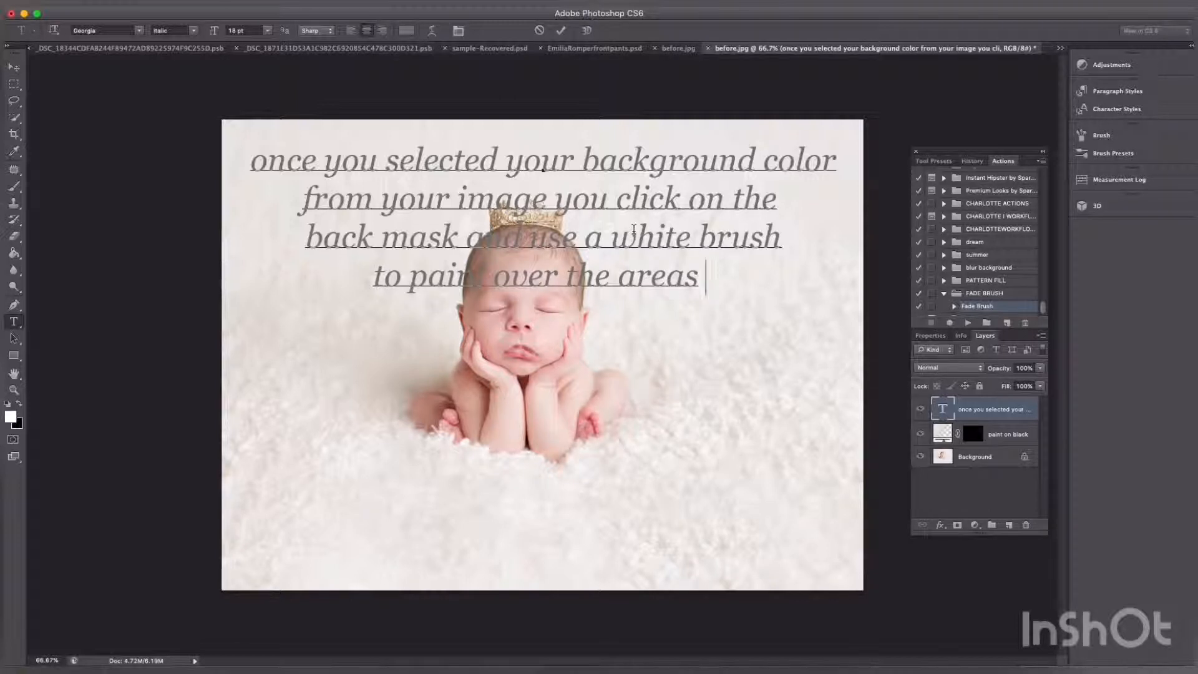
pyautogui.press('BackSpace')
pyautogui.press('BackSpace')
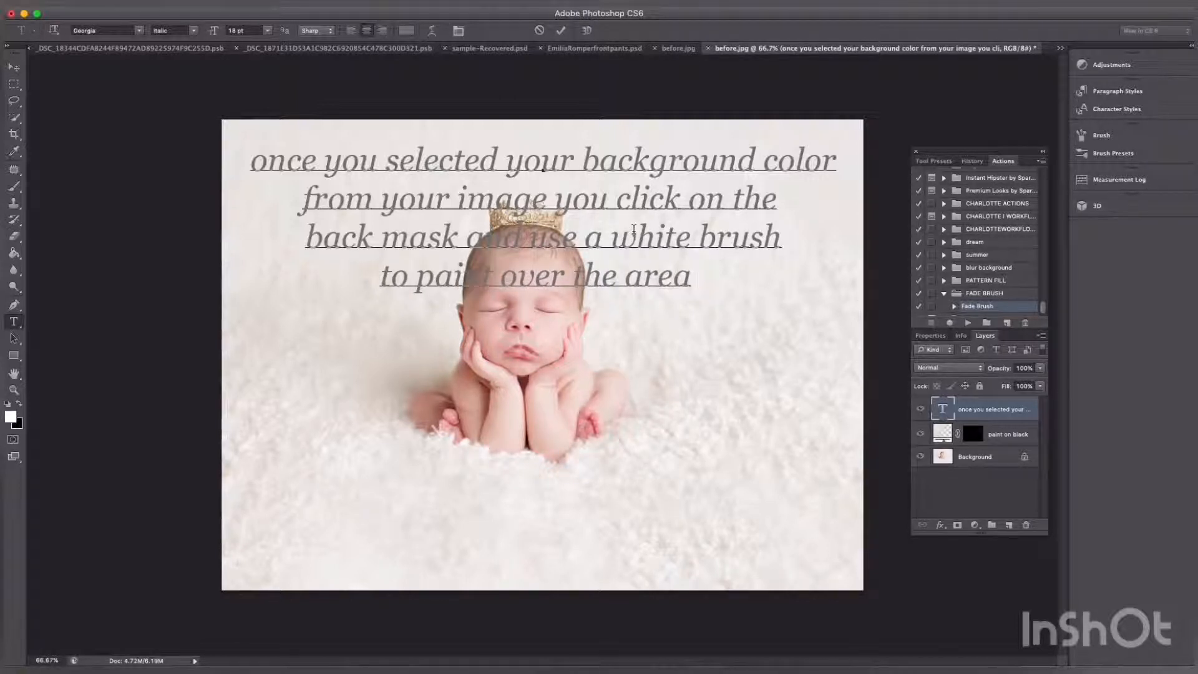
pyautogui.write('wher')
pyautogui.press('BackSpace')
pyautogui.write('ere')
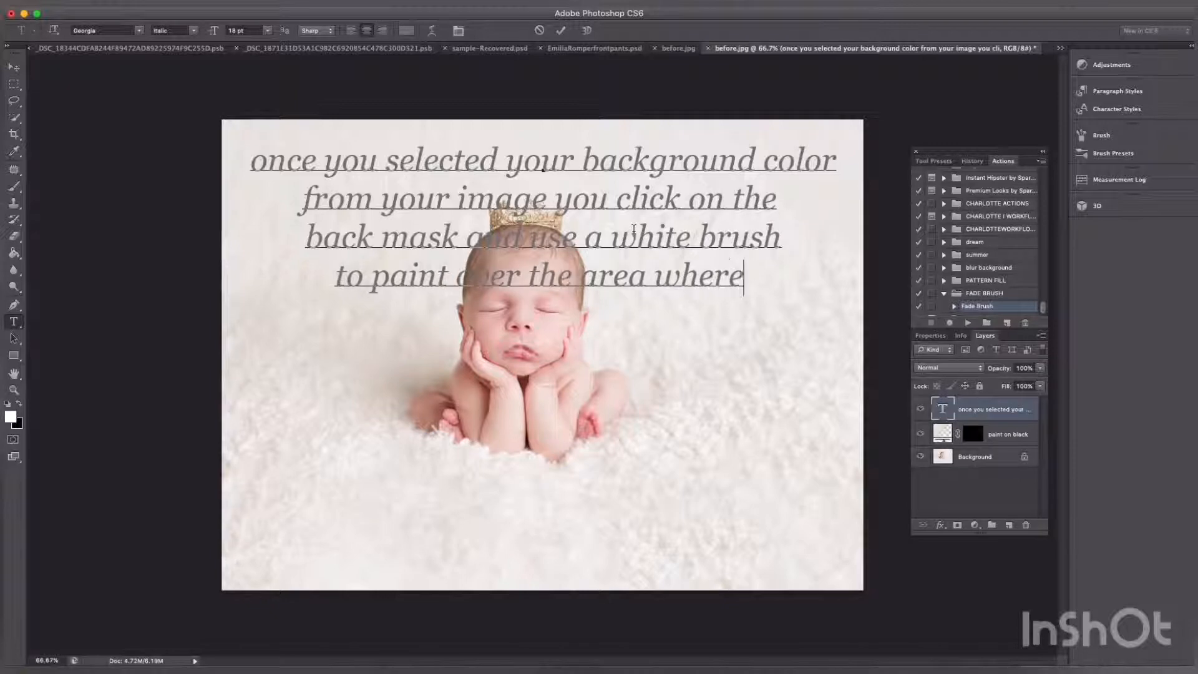
# Extend the caption's fourth line with "you want" and add a fifth line reading "to apply the effect"
pyautogui.write(' you e')
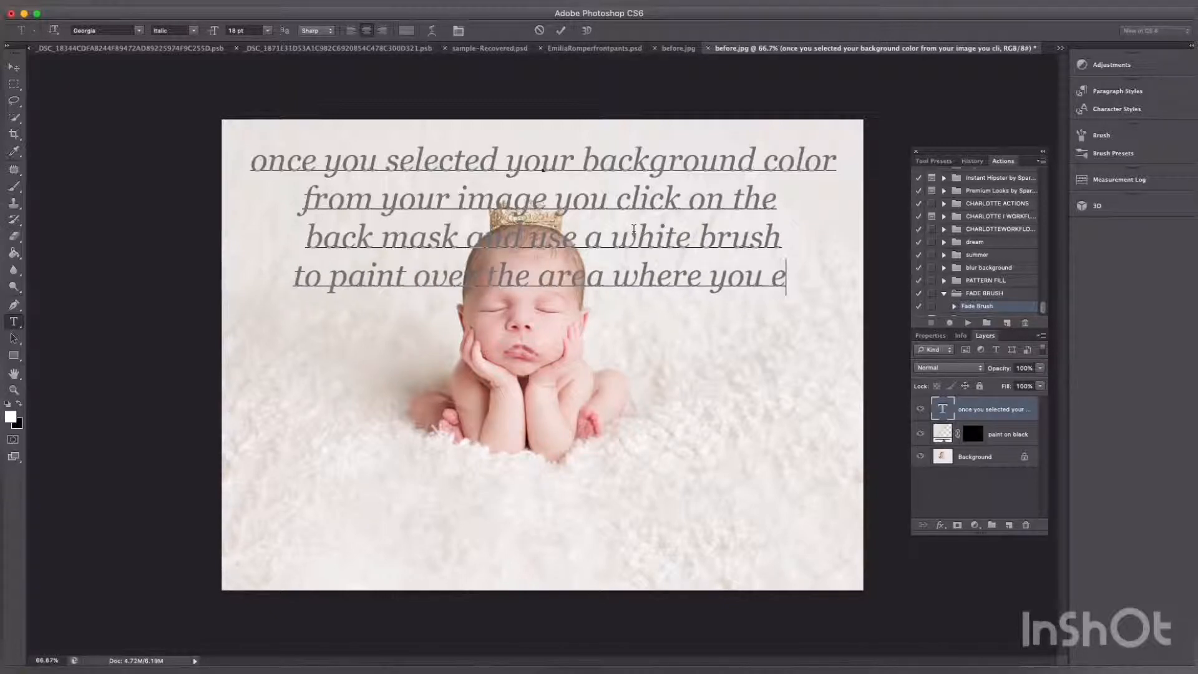
pyautogui.press('BackSpace')
pyautogui.write('wan')
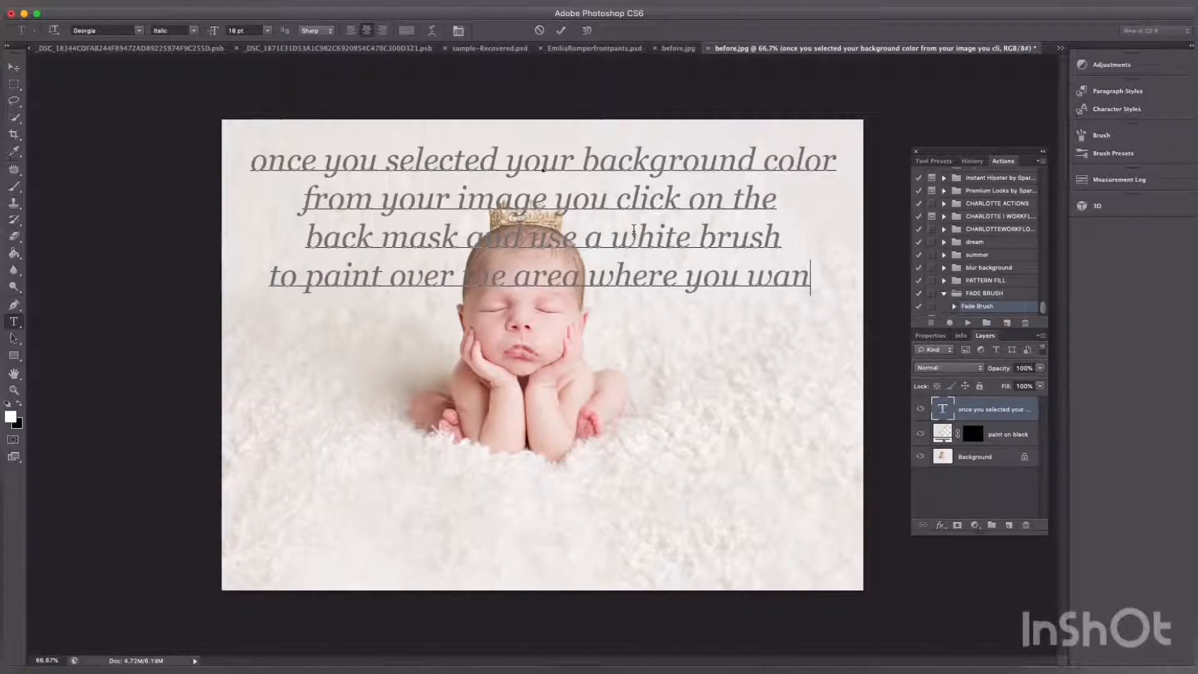
pyautogui.write('t')
pyautogui.press('Return')
pyautogui.write('to')
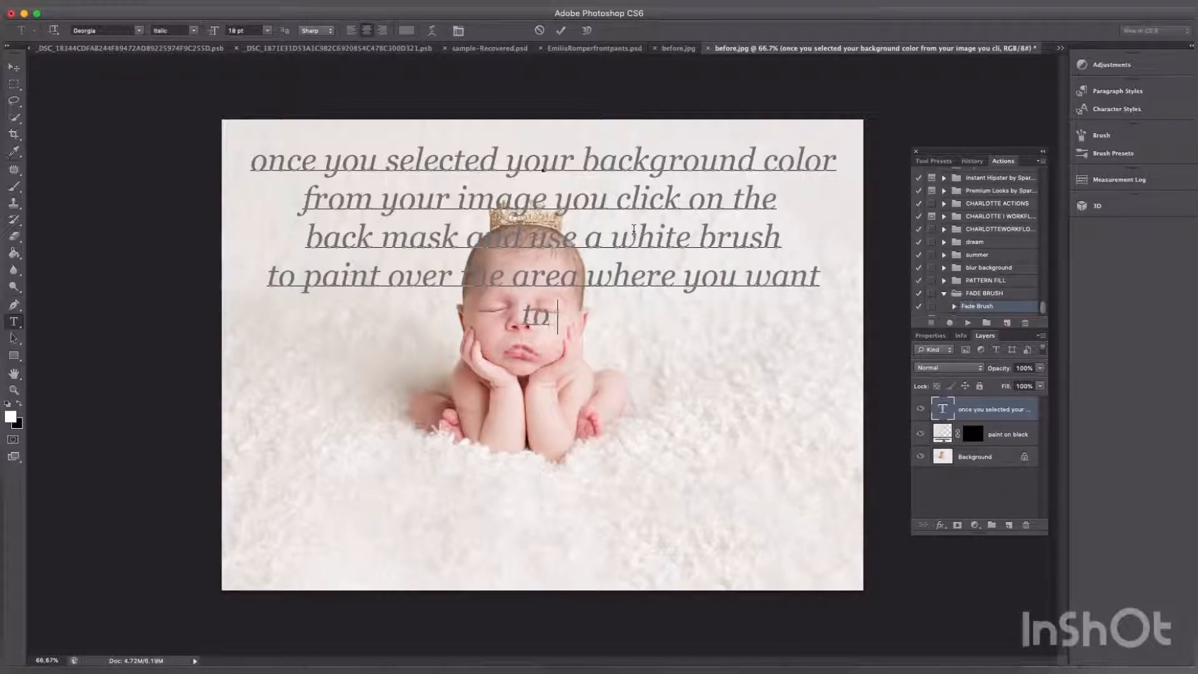
pyautogui.write(' appl')
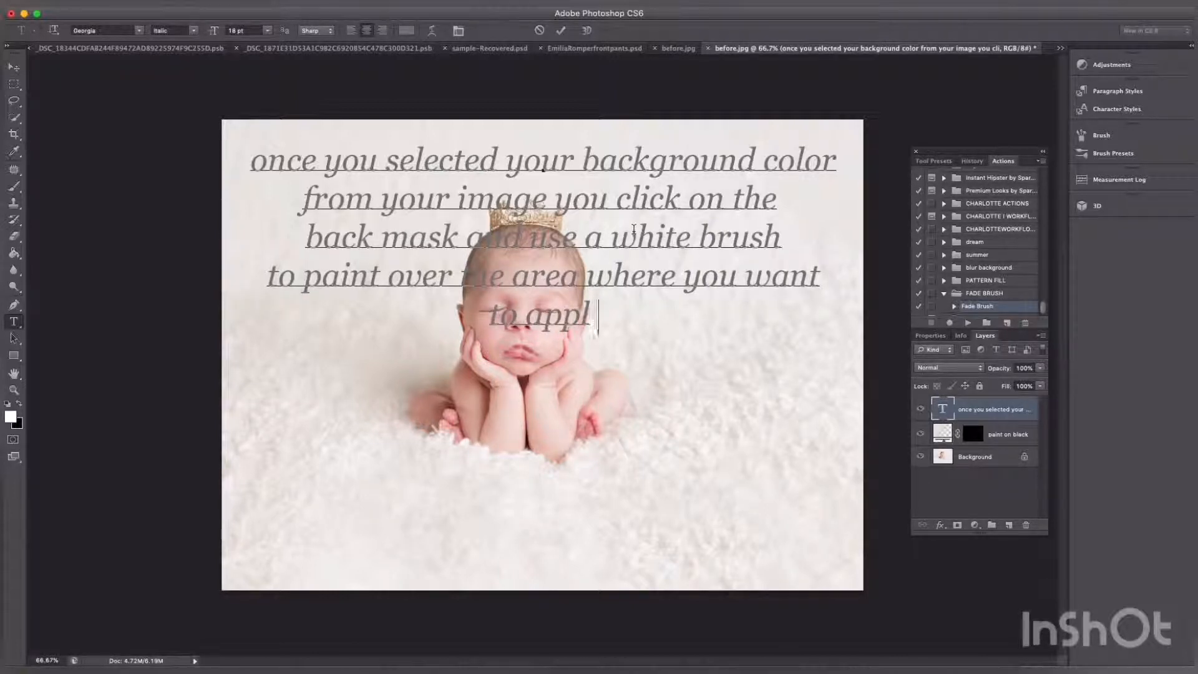
pyautogui.write('y the effect')
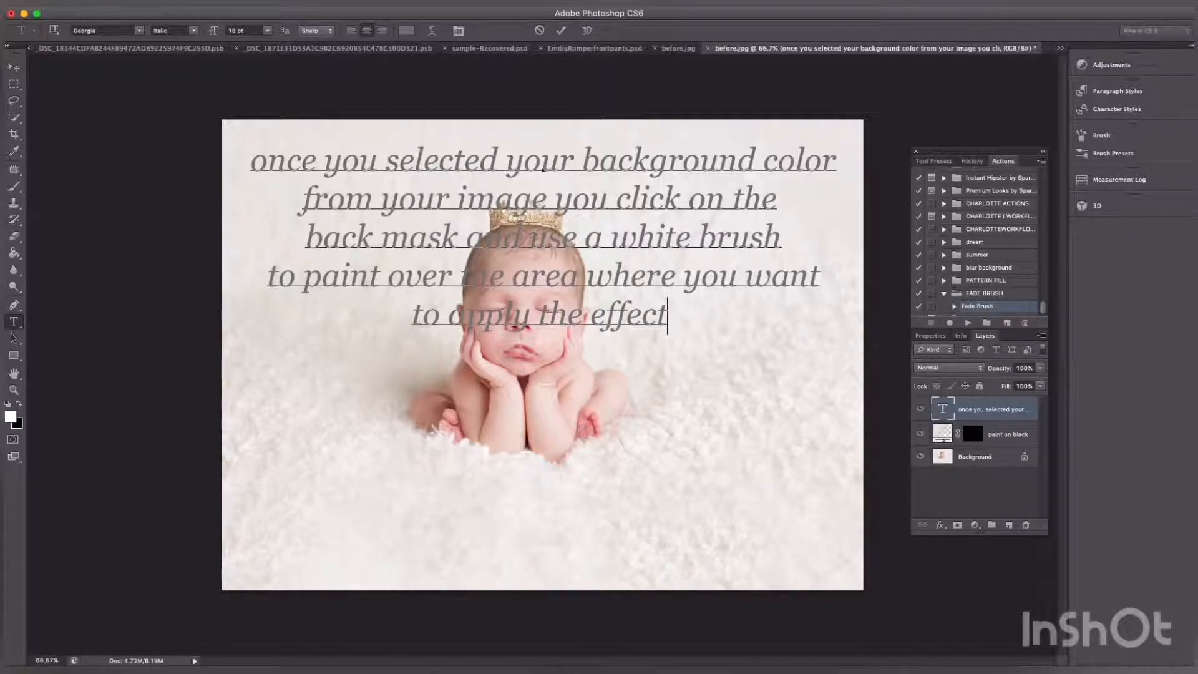
# Hide the caption layer and prepare the Brush tool with white as foreground color on the "paint on black" layer mask
pyautogui.click(923, 410)
pyautogui.press('v')
pyautogui.click(973, 433)
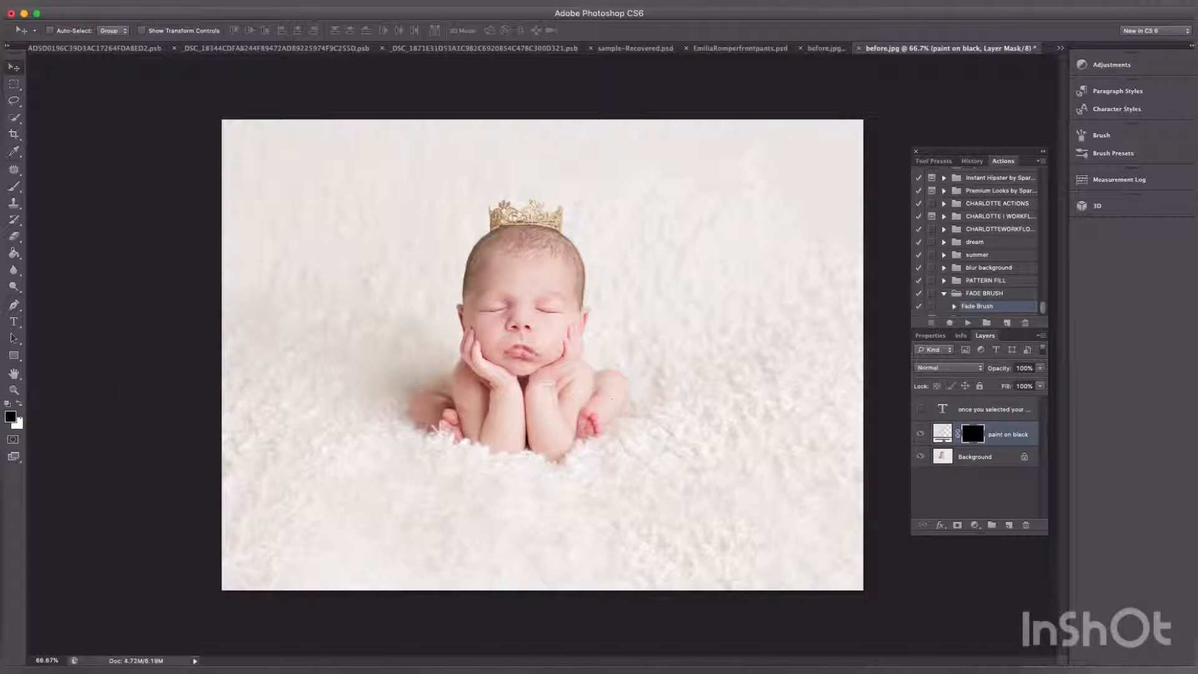
pyautogui.click(20, 405)
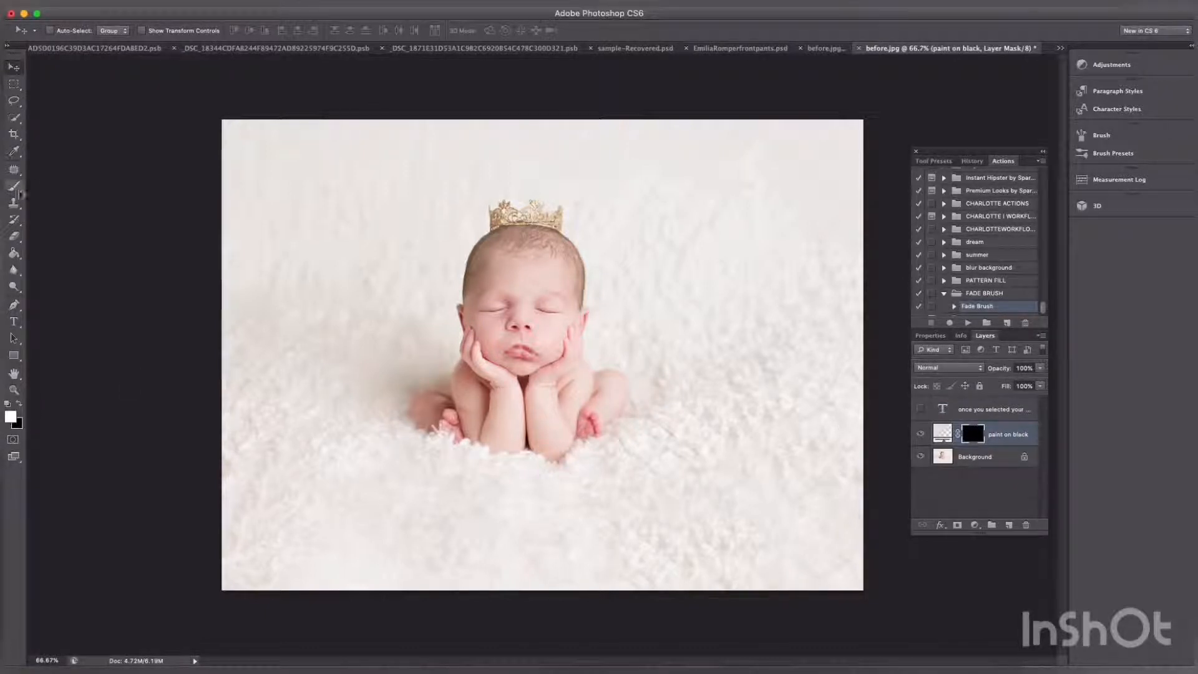
pyautogui.click(13, 186)
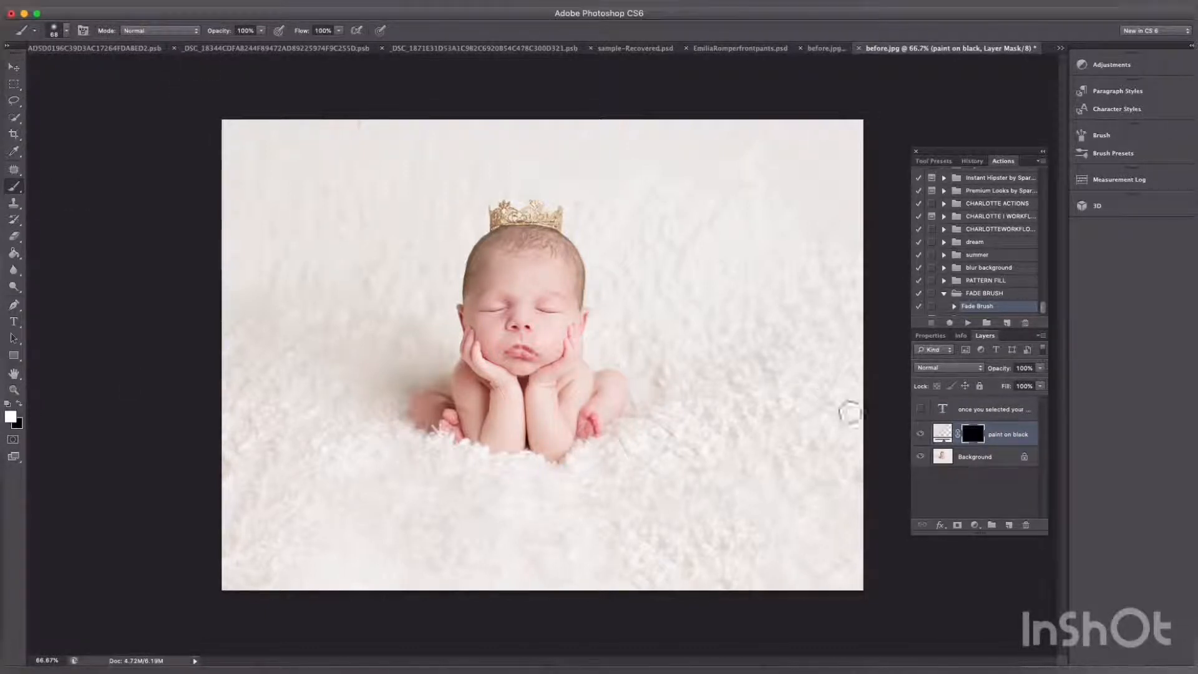
# Show the caption layer again and select all of its text for editing
pyautogui.click(945, 412)
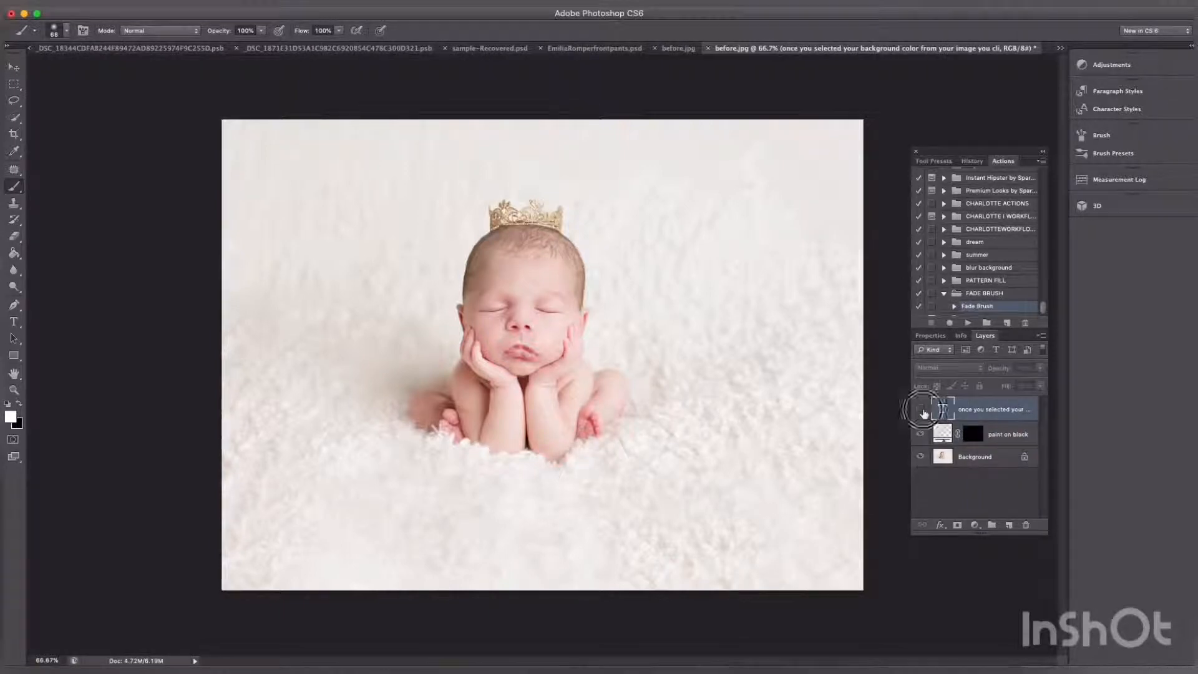
pyautogui.click(921, 410)
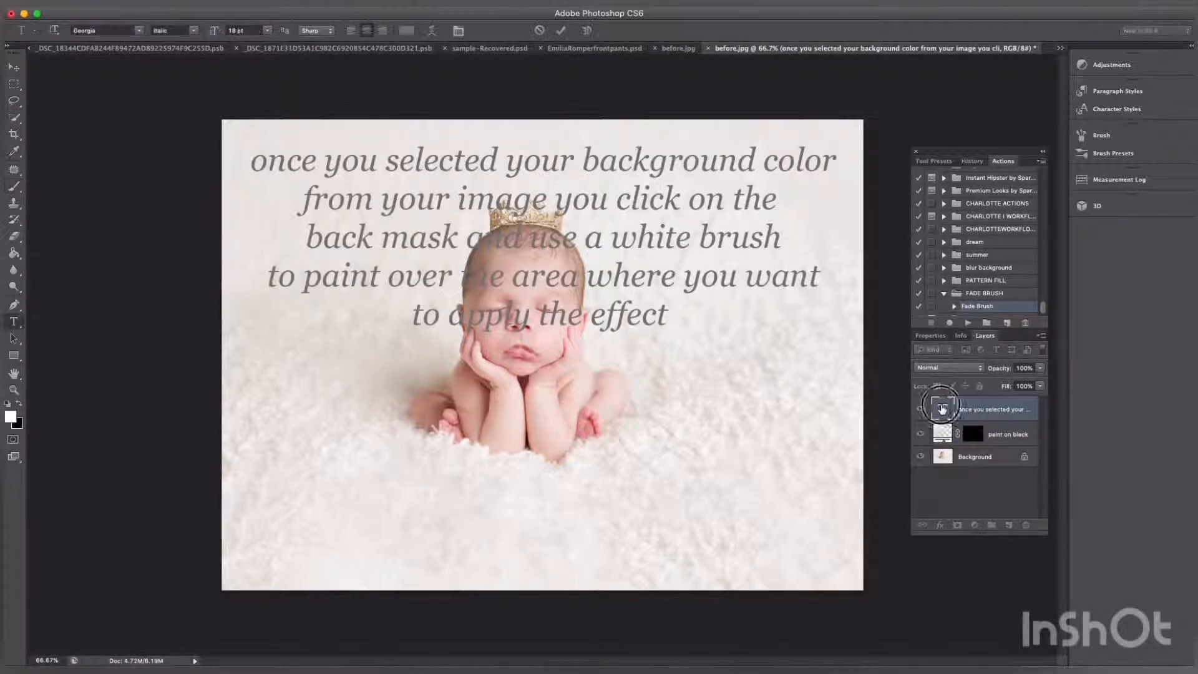
pyautogui.doubleClick(943, 410)
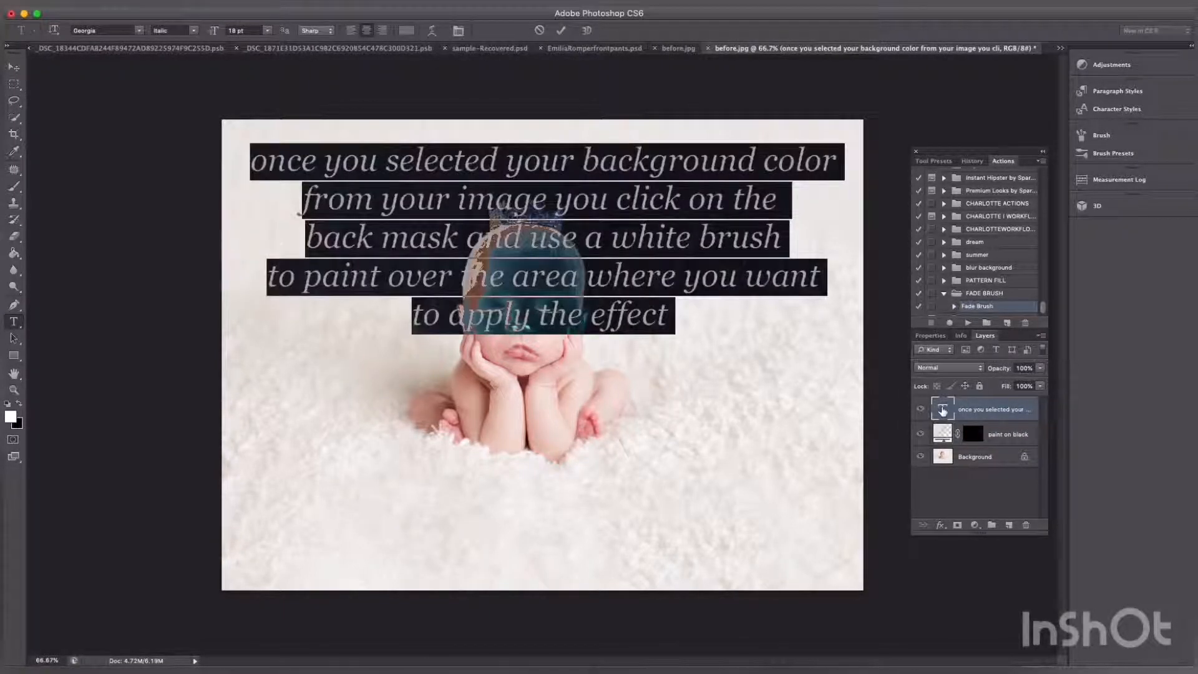
pyautogui.write('opa')
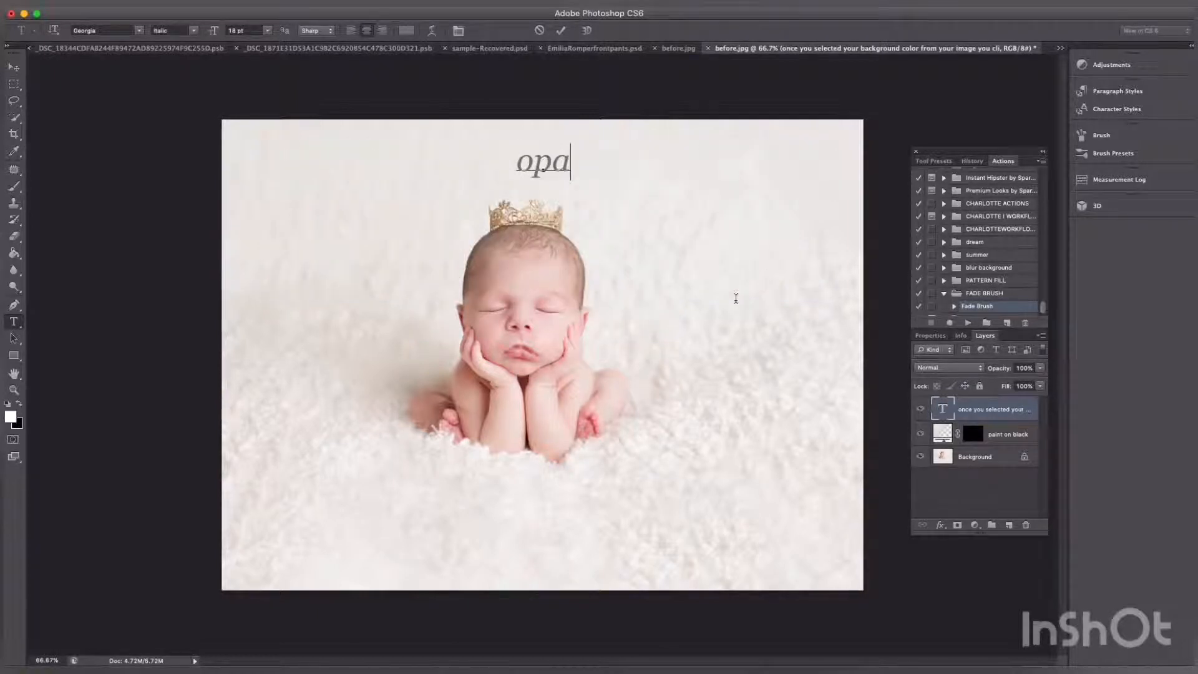
pyautogui.write('city')
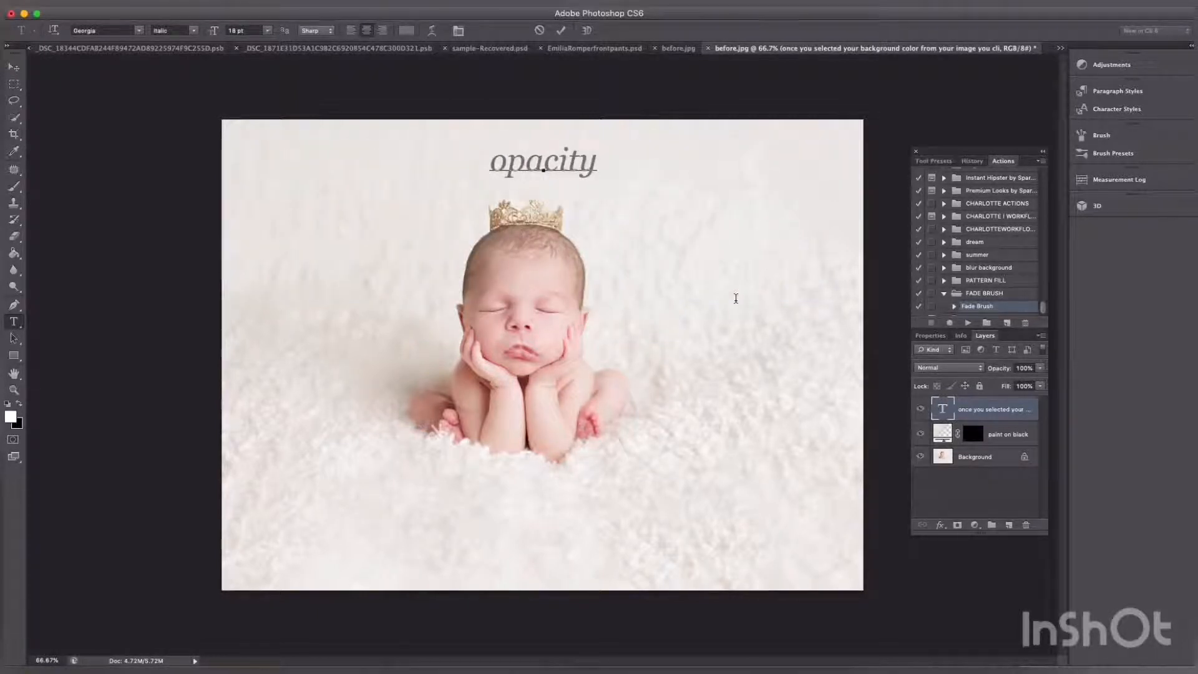
pyautogui.press('BackSpace')
pyautogui.press('BackSpace')
pyautogui.press('BackSpace')
pyautogui.press('BackSpace')
pyautogui.press('BackSpace')
pyautogui.press('BackSpace')
pyautogui.press('BackSpace')
pyautogui.press('BackSpace')
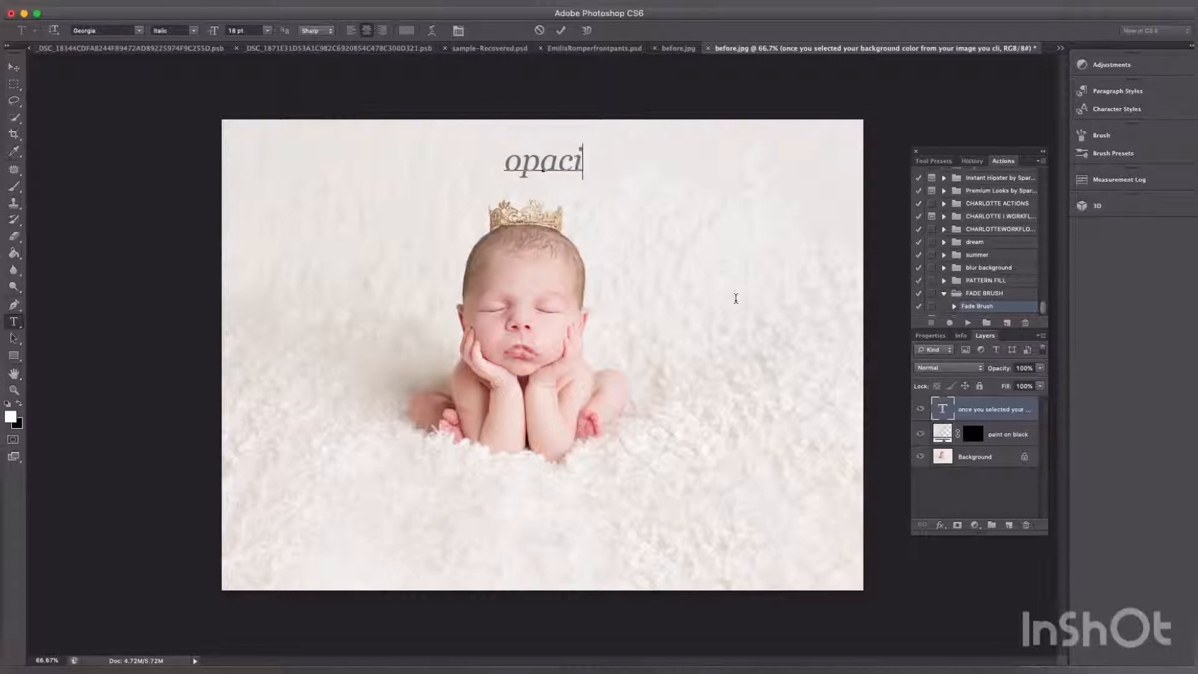
# Replace the caption text with a new first line reading "you can use opacity as 100% then"
pyautogui.write('you can ')
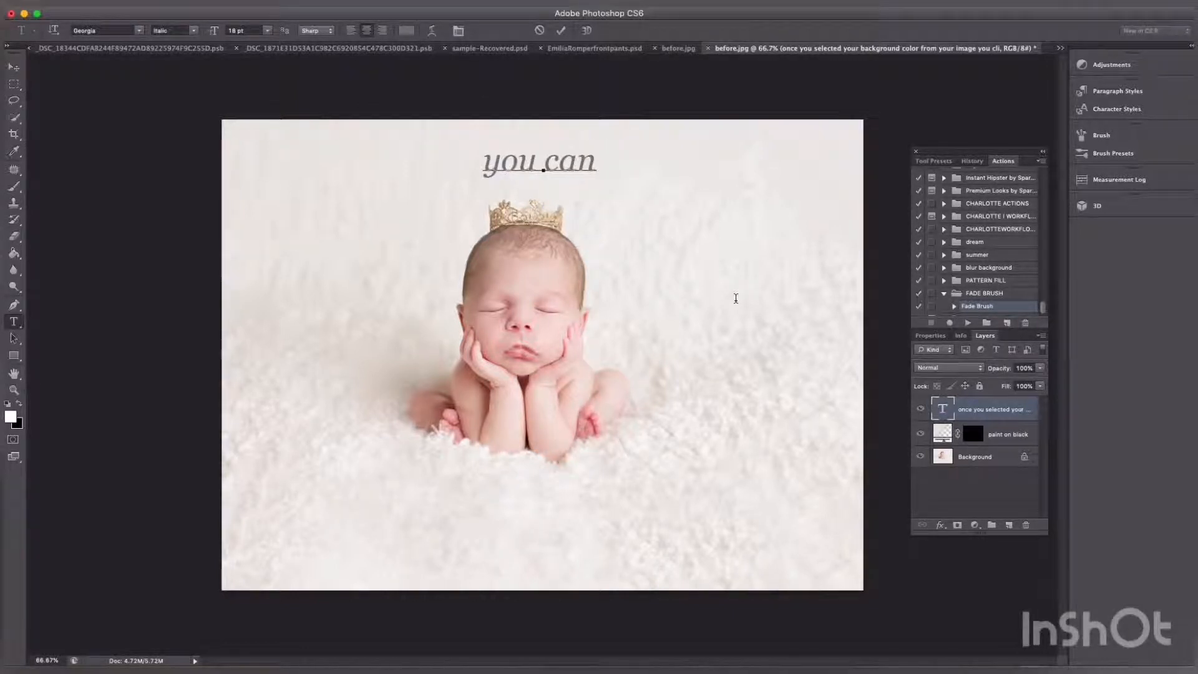
pyautogui.write('use o')
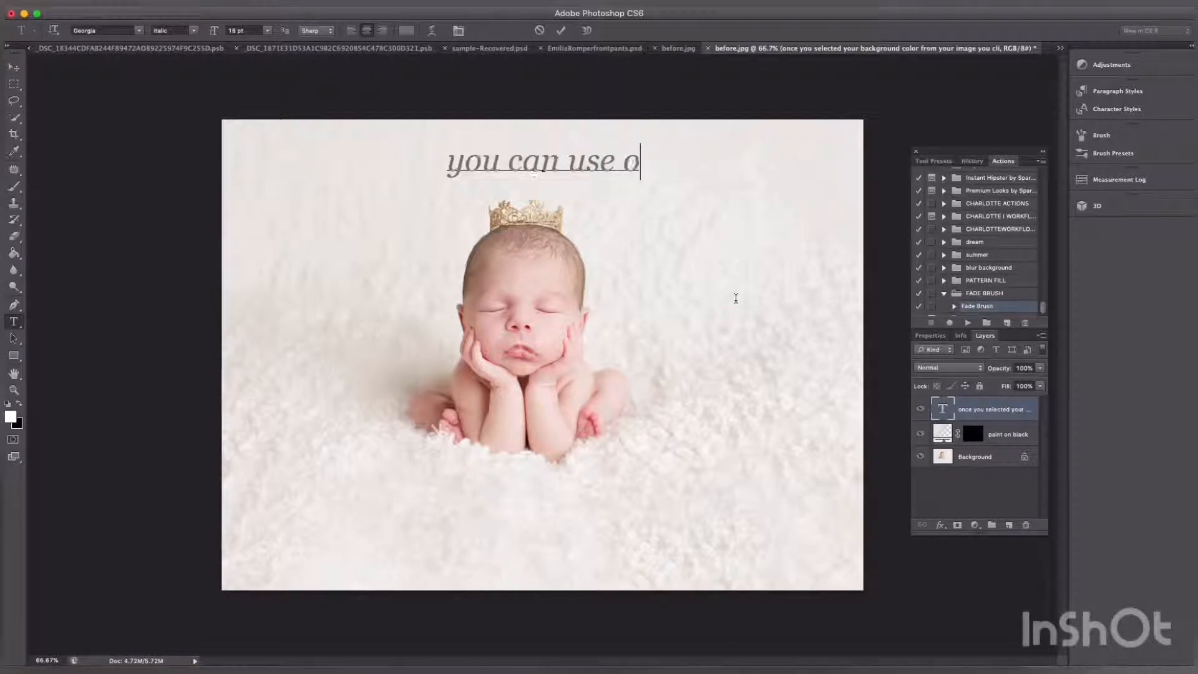
pyautogui.write('pacity ')
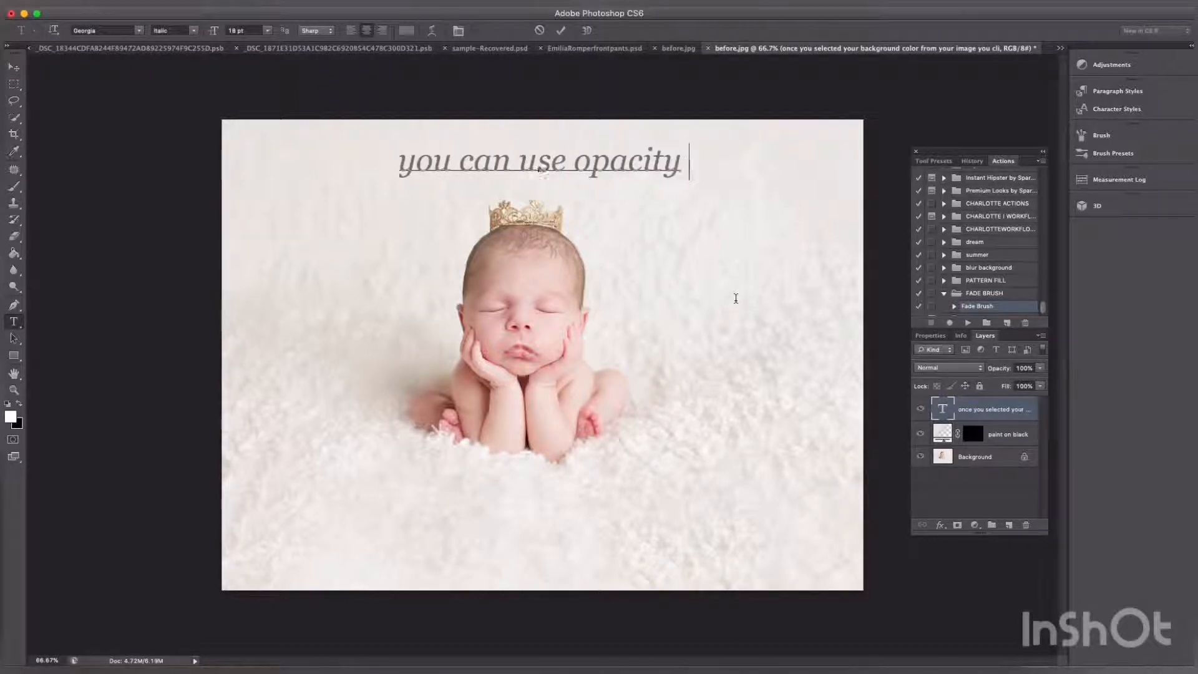
pyautogui.write('as 100')
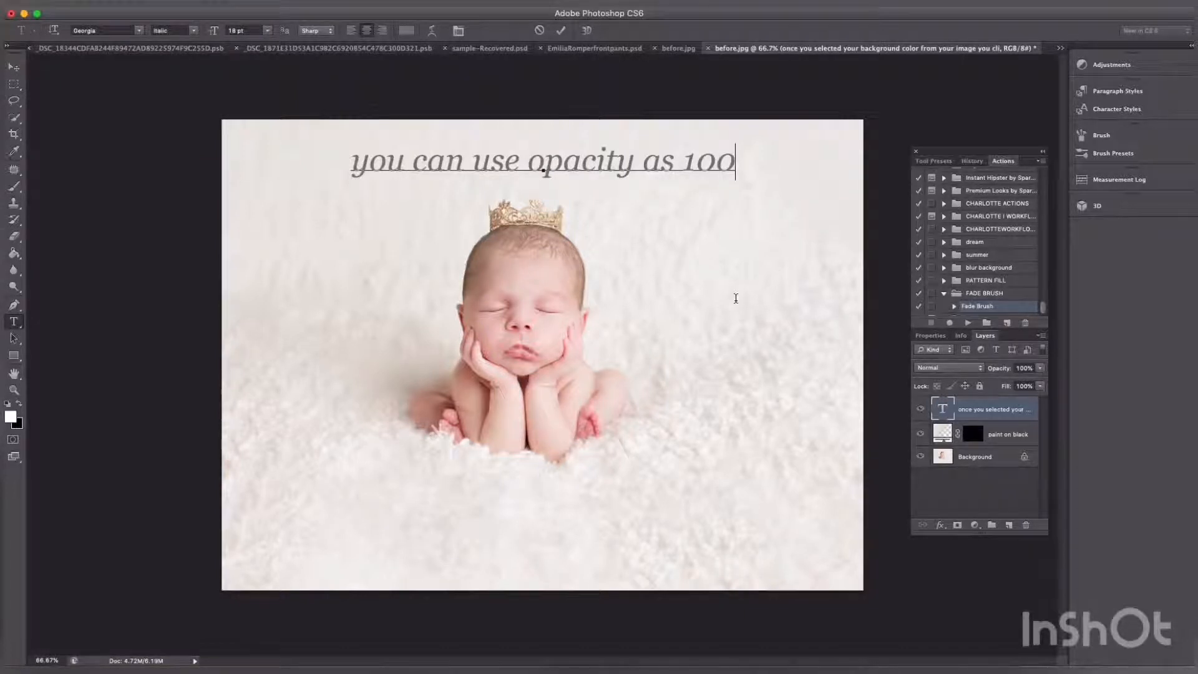
pyautogui.write('% then')
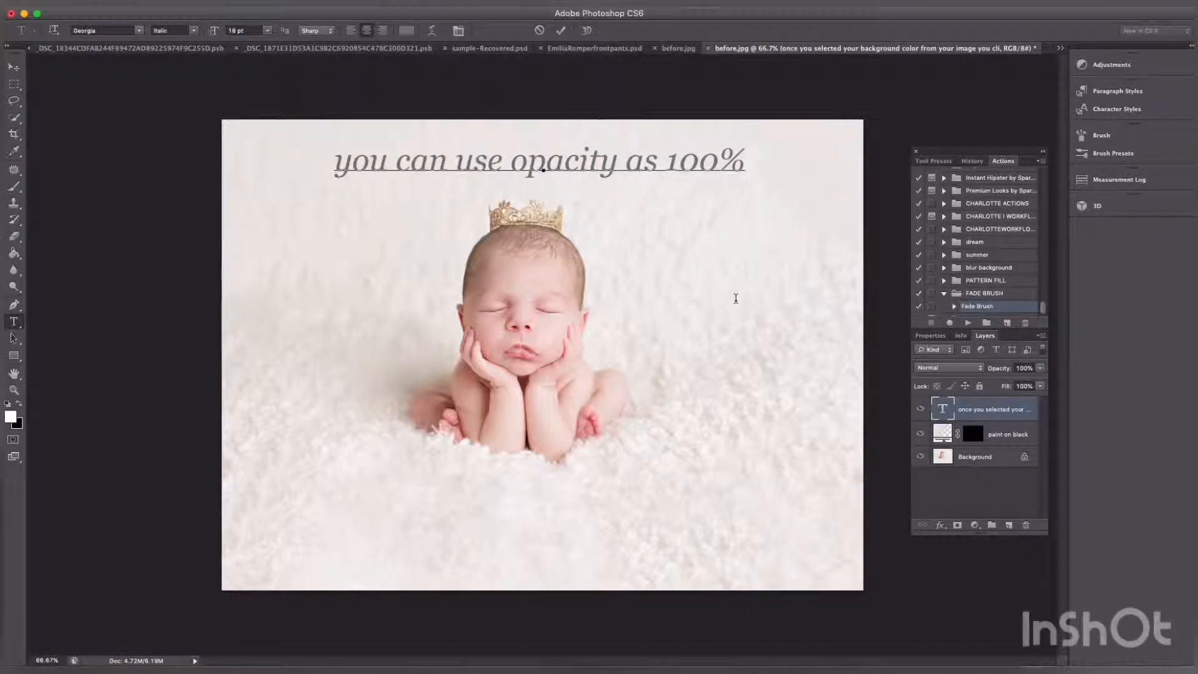
# Continue the caption on a second line with "you can modify it as you go"
pyautogui.write(' you can')
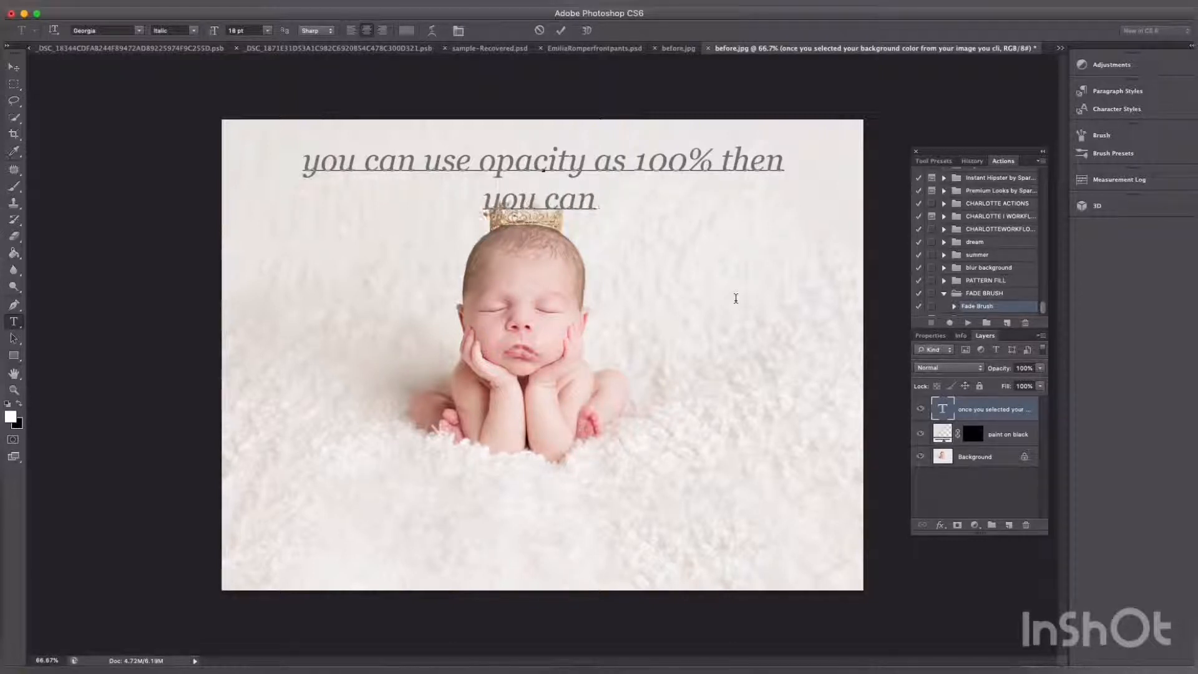
pyautogui.write(' mod')
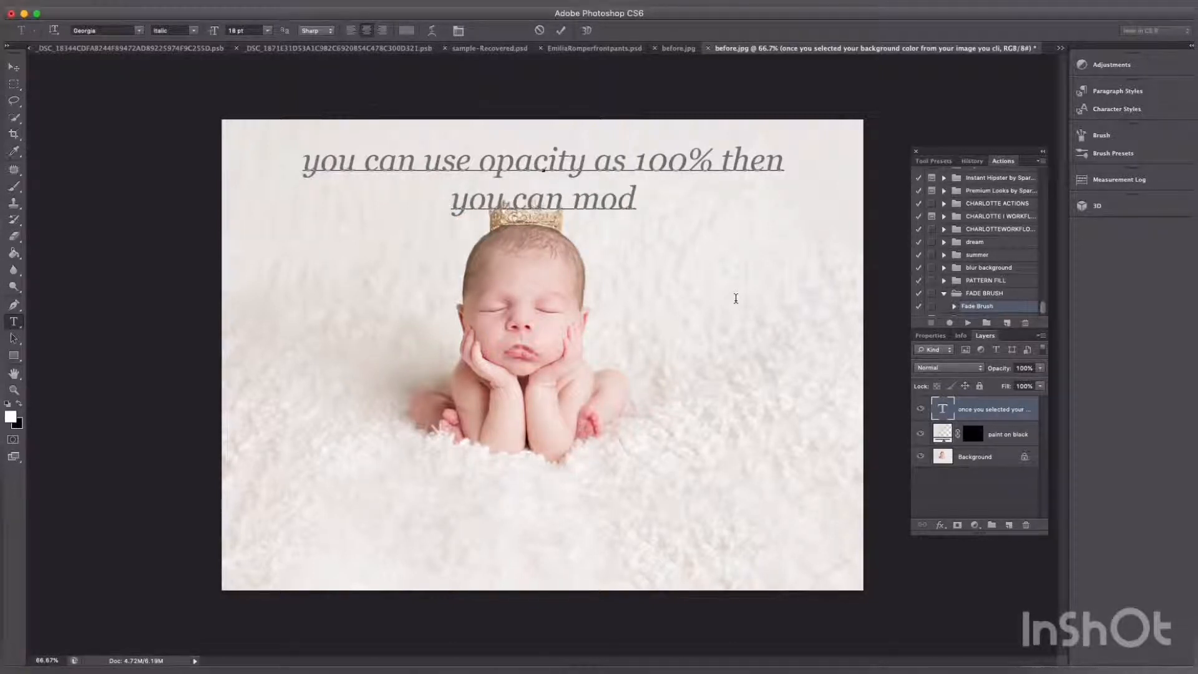
pyautogui.write('if')
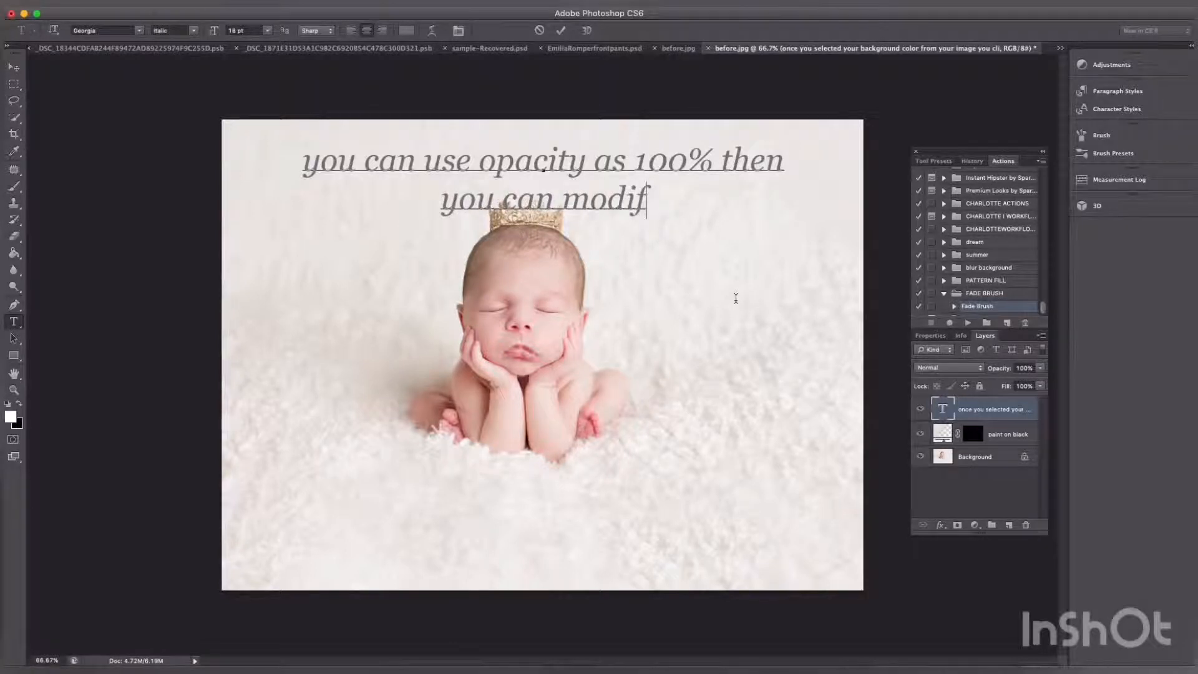
pyautogui.write('y it ')
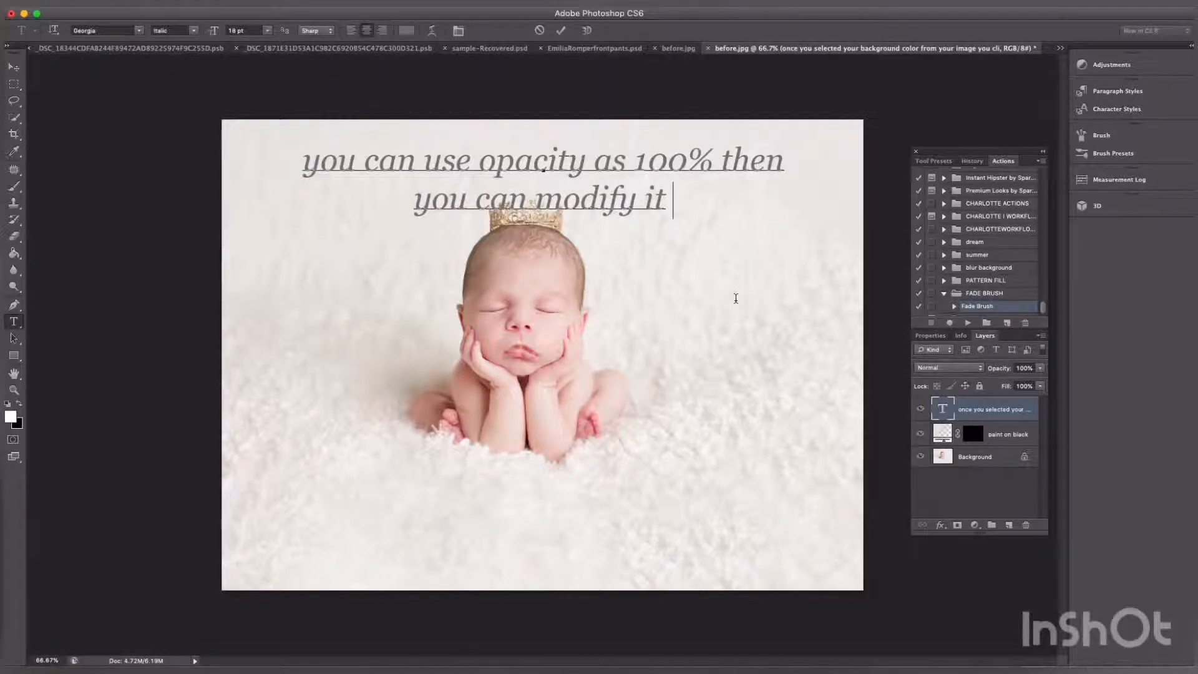
pyautogui.write('a')
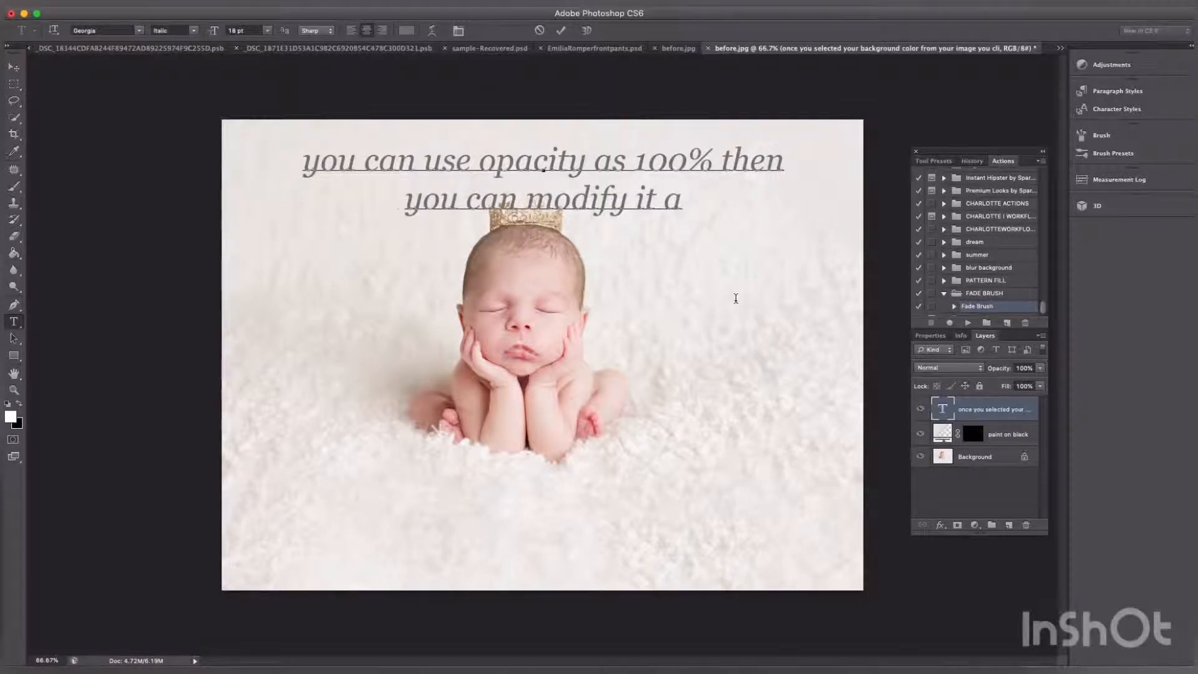
pyautogui.write('s you')
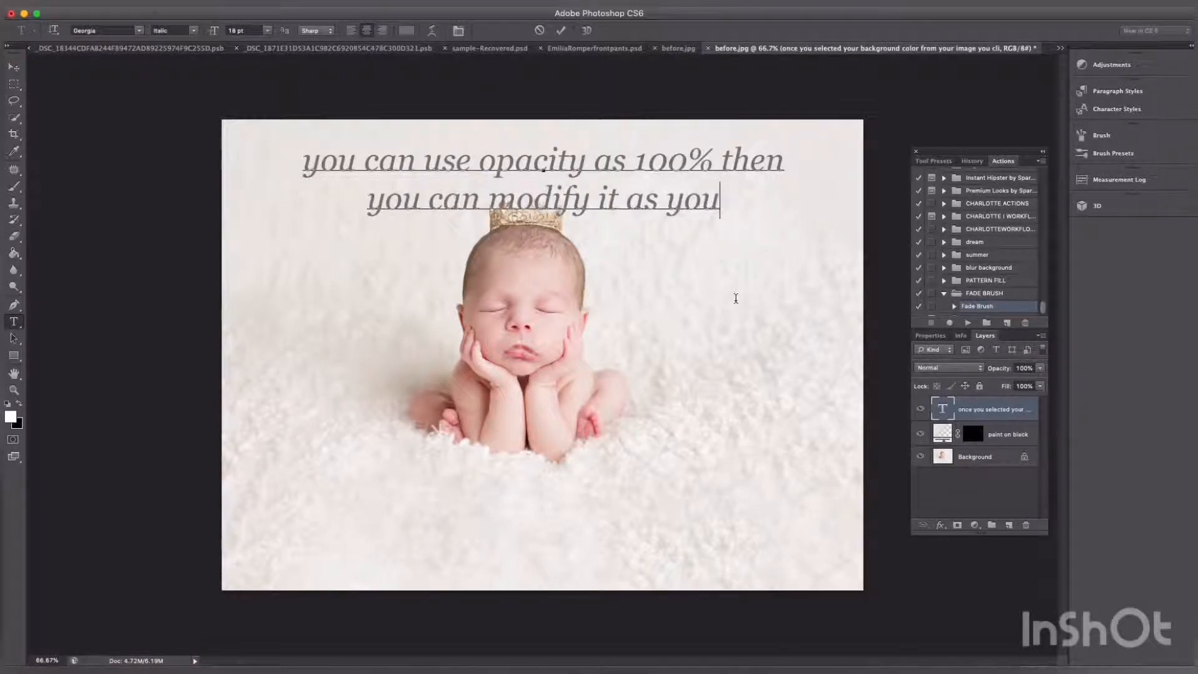
pyautogui.write(' go')
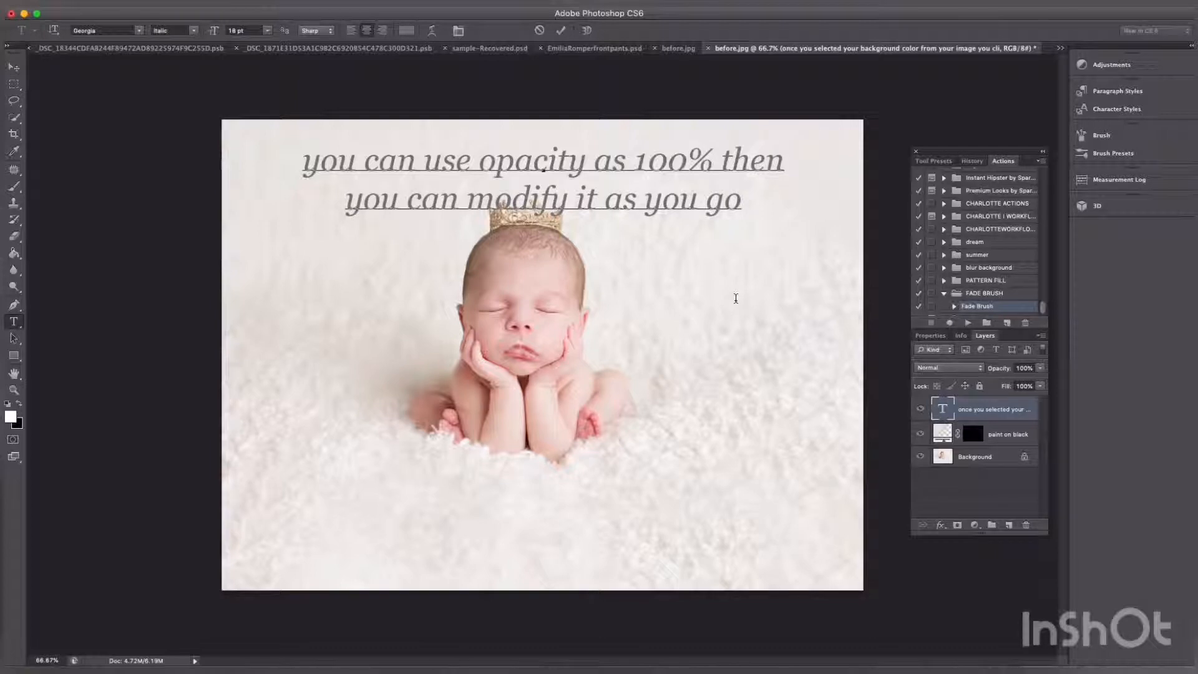
# Hide the caption layer and select the "paint on black" layer mask for painting with the Brush tool
pyautogui.click(922, 410)
pyautogui.press('b')
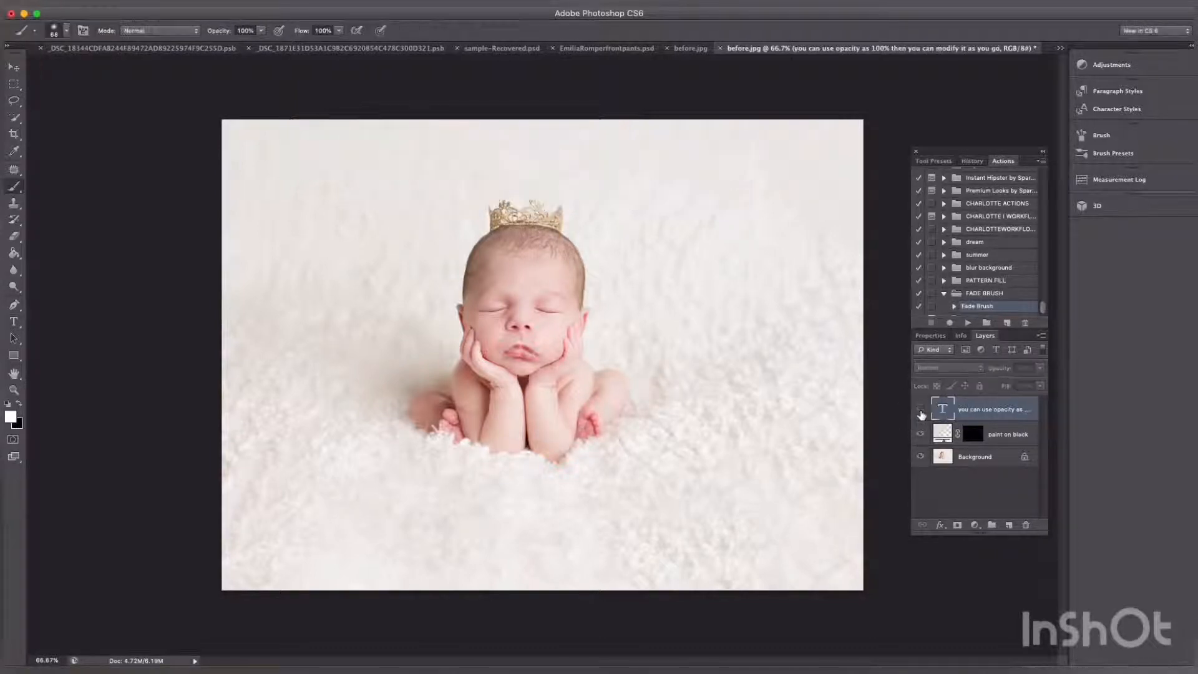
pyautogui.click(974, 435)
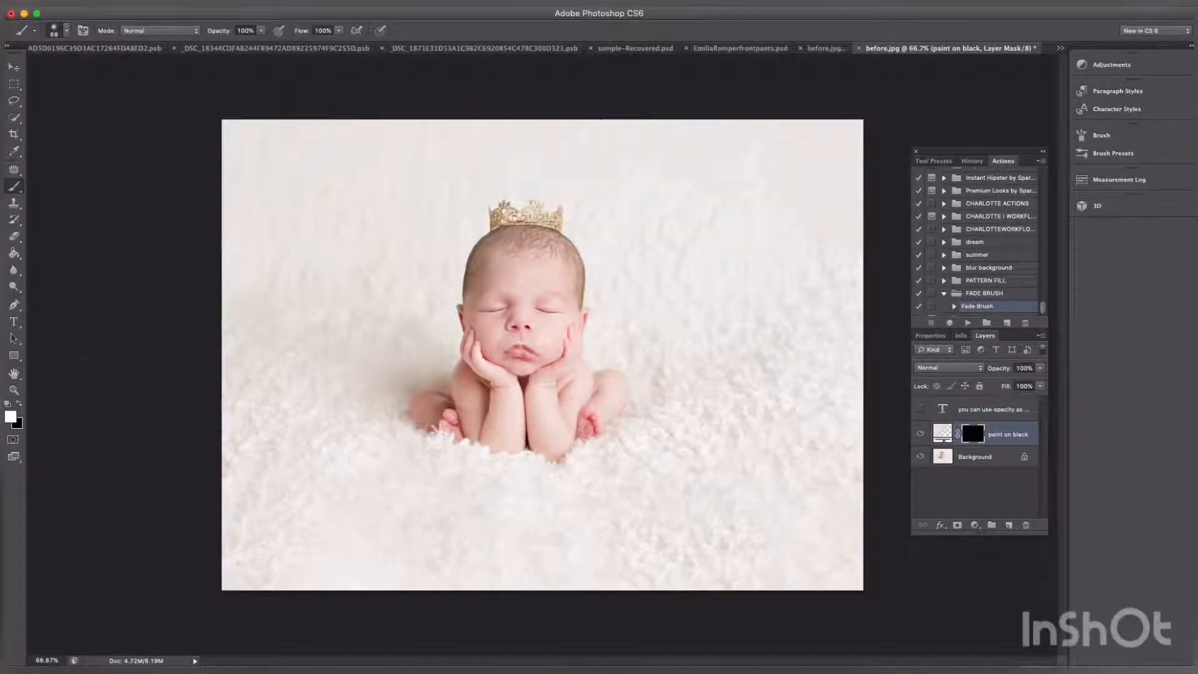
# Set the brush size to 300 px and paint the upper-left backdrop on the "paint on black" layer mask
pyautogui.click(68, 30)
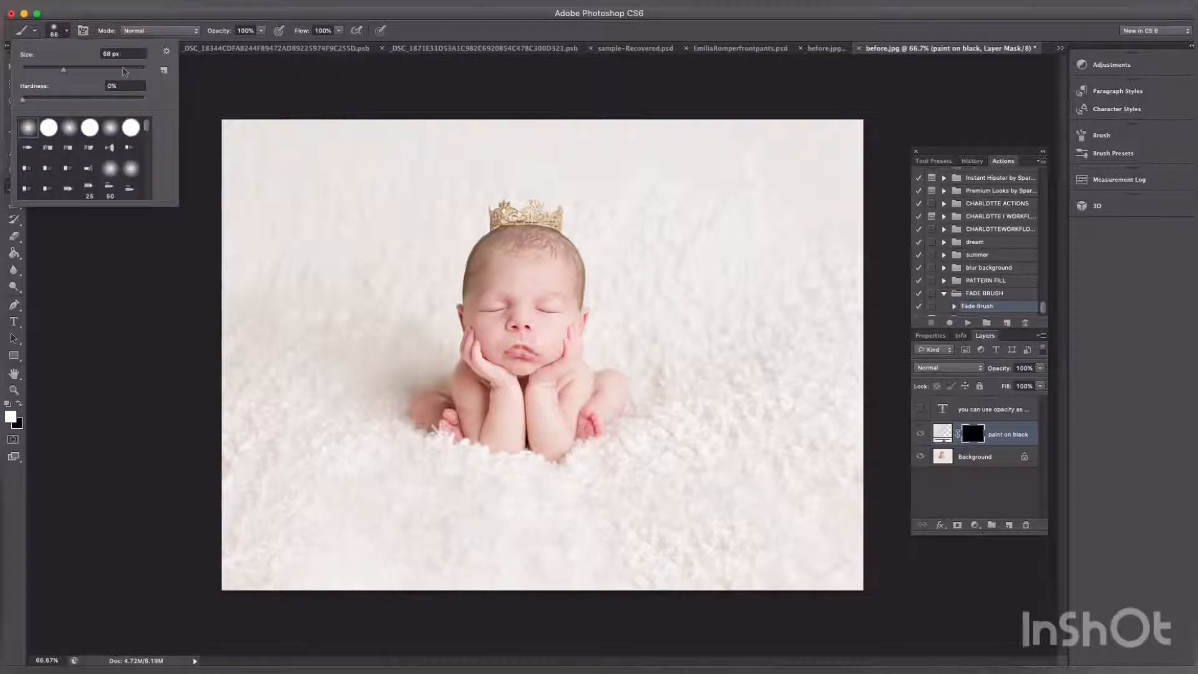
pyautogui.click(119, 67)
pyautogui.moveTo(277, 151)
pyautogui.mouseDown()
pyautogui.moveTo(340, 157)
pyautogui.moveTo(324, 178)
pyautogui.moveTo(339, 163)
pyautogui.moveTo(354, 173)
pyautogui.moveTo(279, 224)
pyautogui.moveTo(295, 209)
pyautogui.moveTo(272, 266)
pyautogui.moveTo(335, 282)
pyautogui.moveTo(379, 251)
pyautogui.moveTo(377, 288)
pyautogui.moveTo(440, 146)
pyautogui.mouseUp()
# Show the caption layer, replace its text with "start painting", and hide the layer again
pyautogui.click(920, 409)
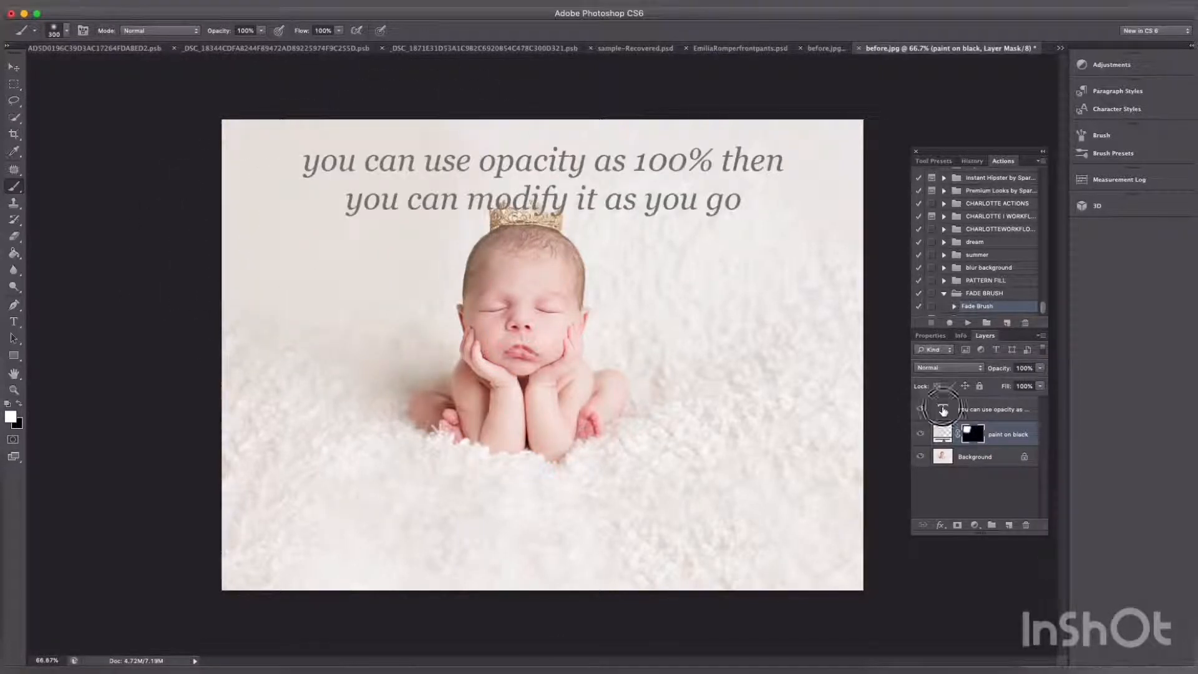
pyautogui.doubleClick(943, 409)
pyautogui.write('star')
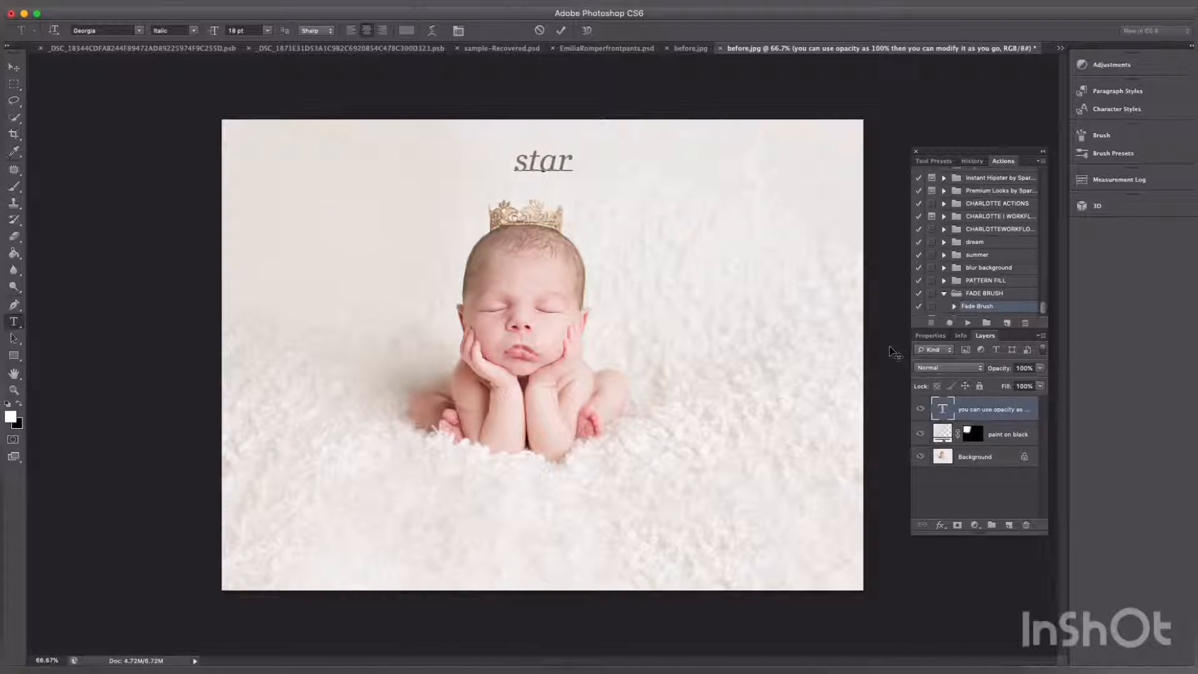
pyautogui.write('t painting')
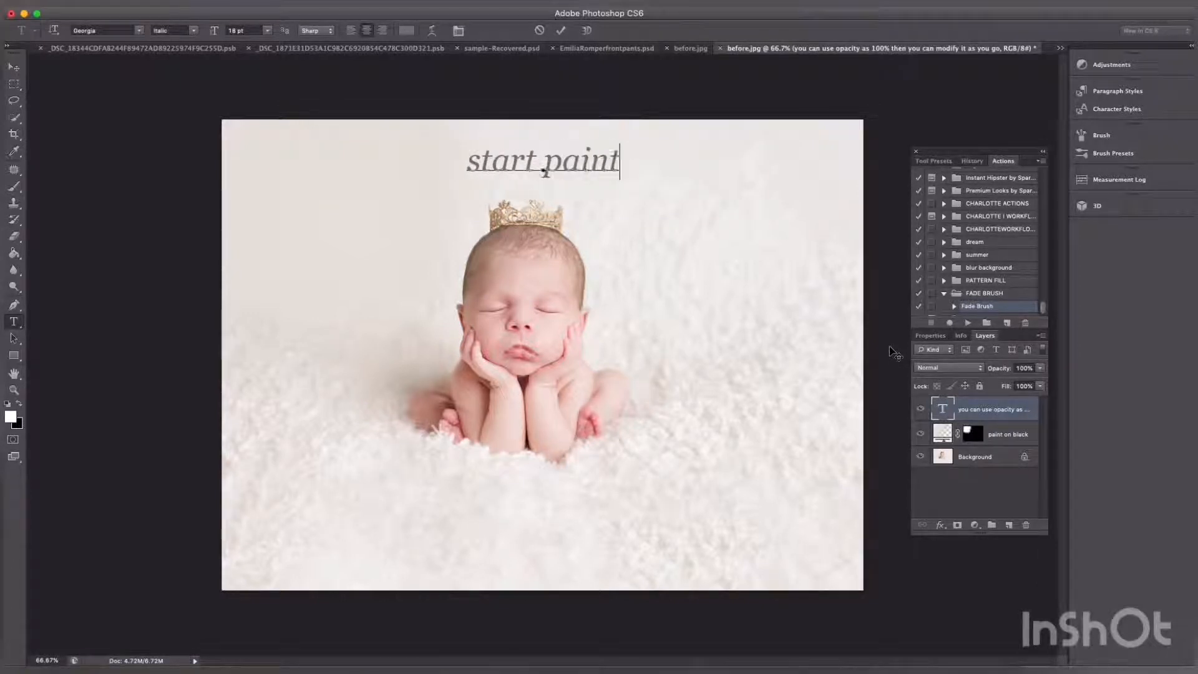
pyautogui.click(921, 410)
# Paint white with the Brush tool on the "paint on black" layer mask across the backdrop around the baby, above the fluffy blanket
pyautogui.press('b')
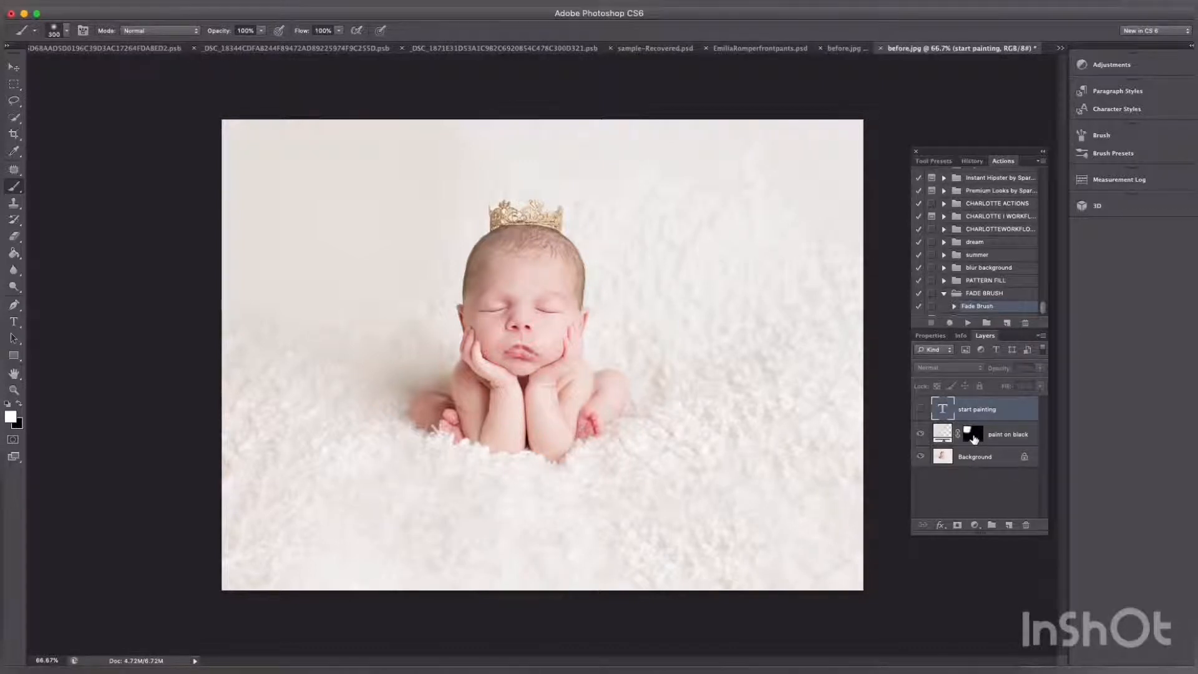
pyautogui.click(974, 439)
pyautogui.moveTo(736, 268)
pyautogui.mouseDown()
pyautogui.moveTo(642, 235)
pyautogui.moveTo(615, 165)
pyautogui.moveTo(693, 168)
pyautogui.moveTo(762, 214)
pyautogui.moveTo(794, 152)
pyautogui.moveTo(810, 268)
pyautogui.moveTo(752, 312)
pyautogui.moveTo(620, 316)
pyautogui.moveTo(628, 235)
pyautogui.moveTo(489, 143)
pyautogui.moveTo(406, 228)
pyautogui.moveTo(396, 312)
pyautogui.moveTo(214, 348)
pyautogui.moveTo(402, 315)
pyautogui.moveTo(204, 354)
pyautogui.mouseUp()
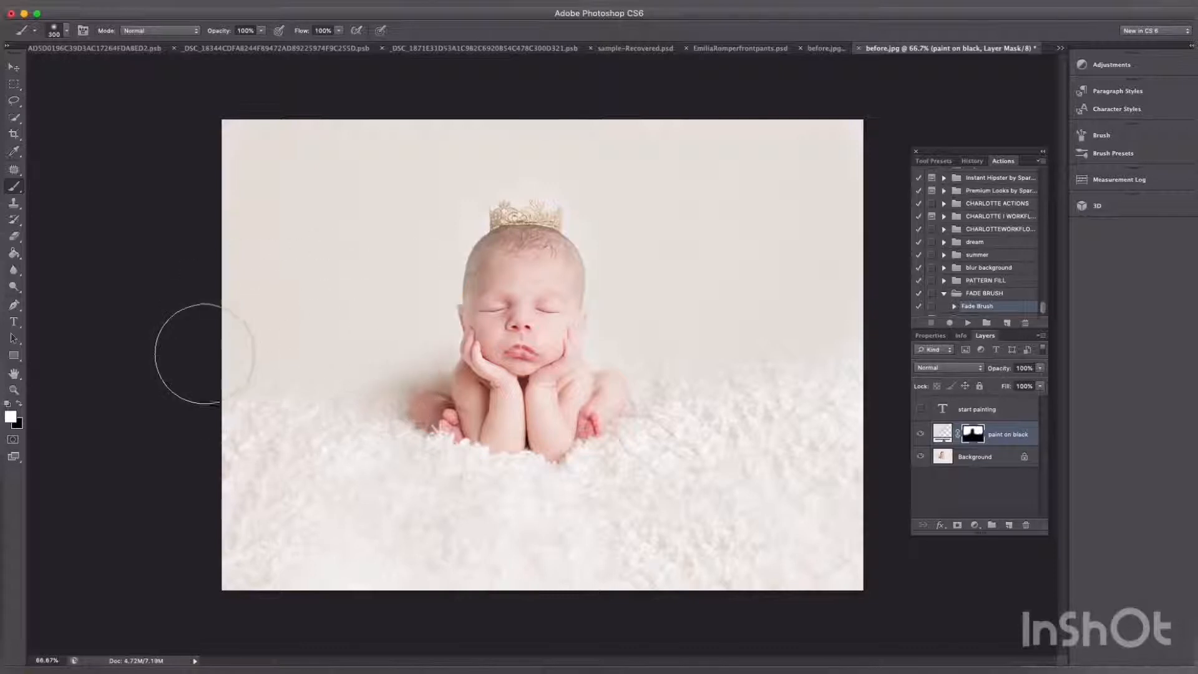
pyautogui.moveTo(845, 297)
pyautogui.mouseDown()
pyautogui.moveTo(874, 340)
pyautogui.moveTo(867, 241)
pyautogui.moveTo(681, 195)
pyautogui.mouseUp()
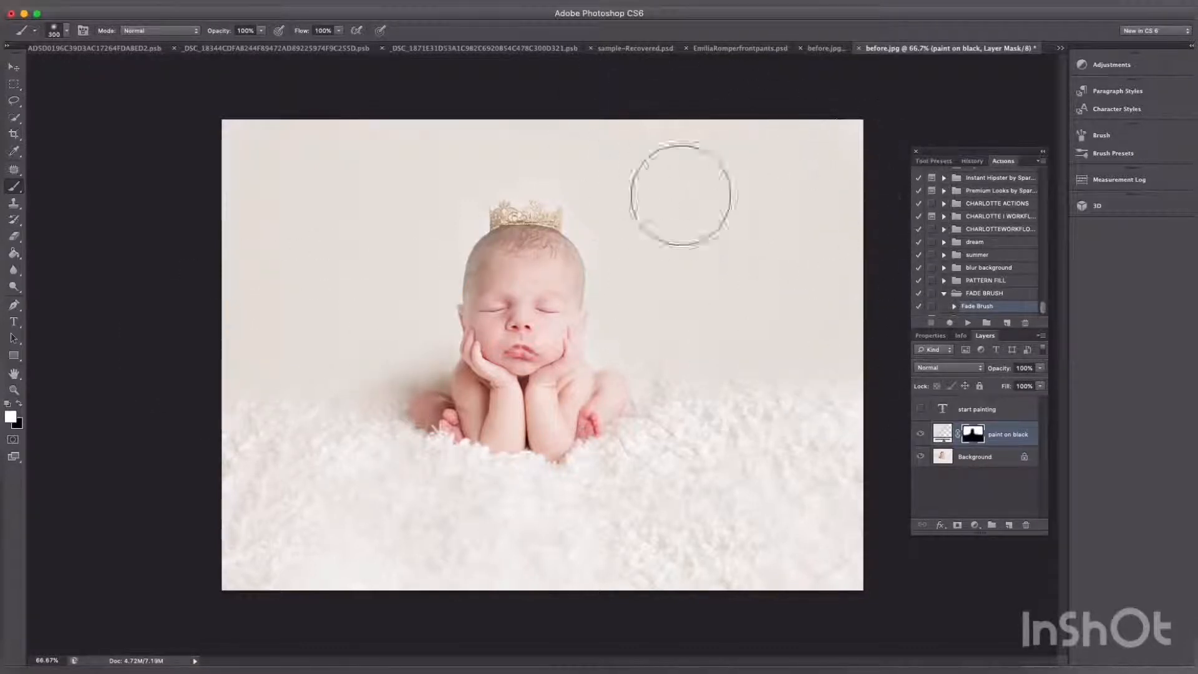
pyautogui.moveTo(391, 327); pyautogui.dragTo(257, 328)
# Show the caption layer, replace its text with "you can change the color by going back", hide it again, and return to the Brush tool
pyautogui.click(922, 410)
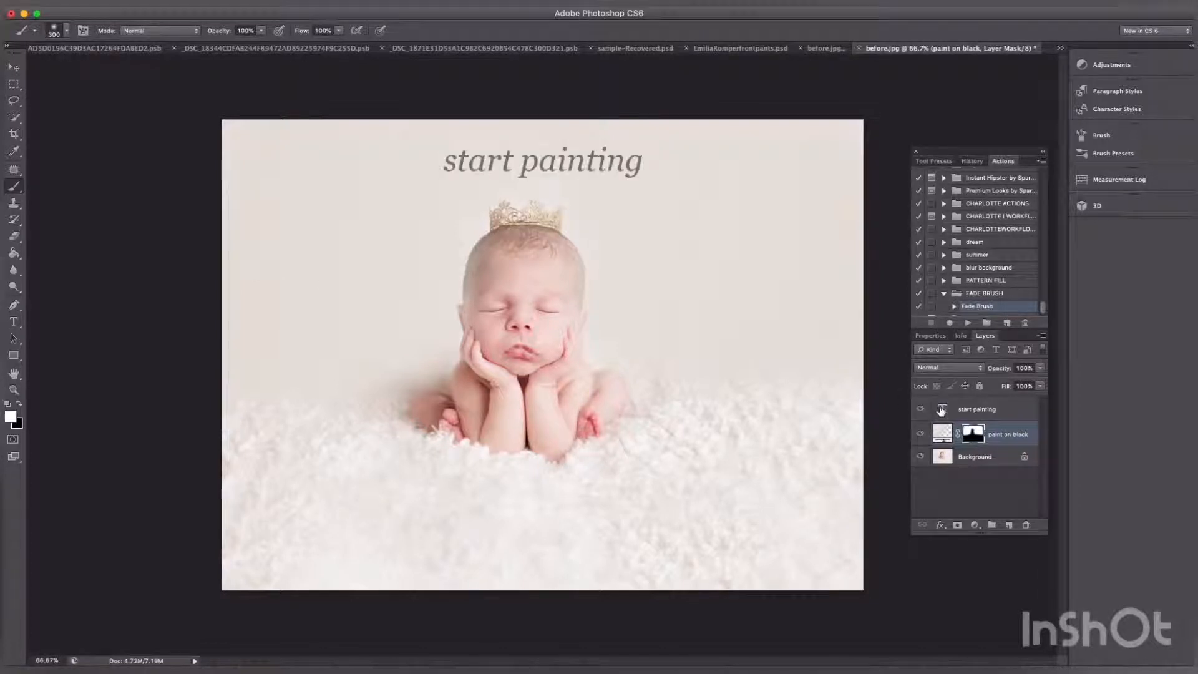
pyautogui.doubleClick(942, 410)
pyautogui.write('you ')
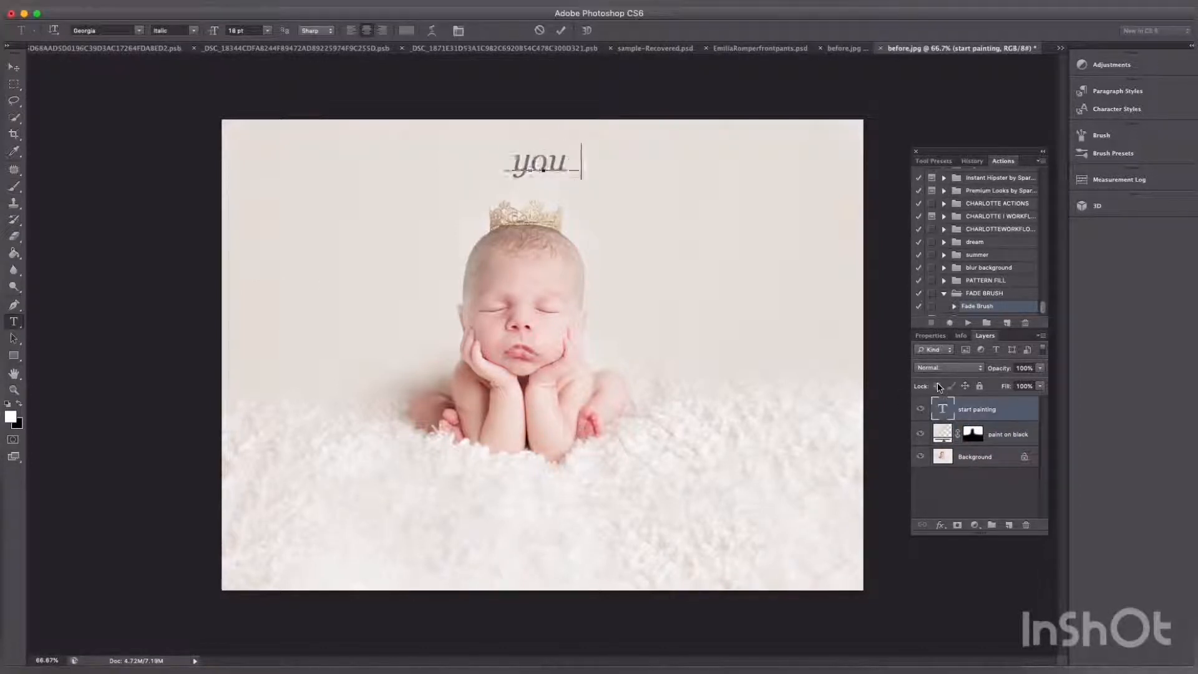
pyautogui.write('can ch')
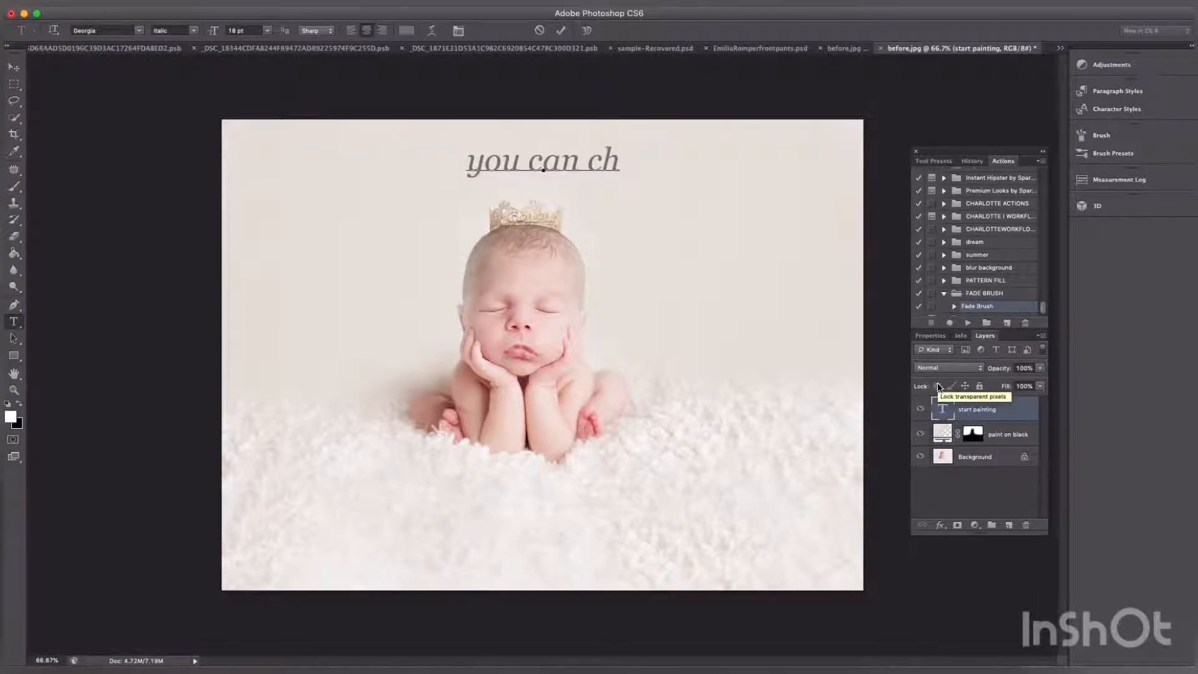
pyautogui.write('ange the color')
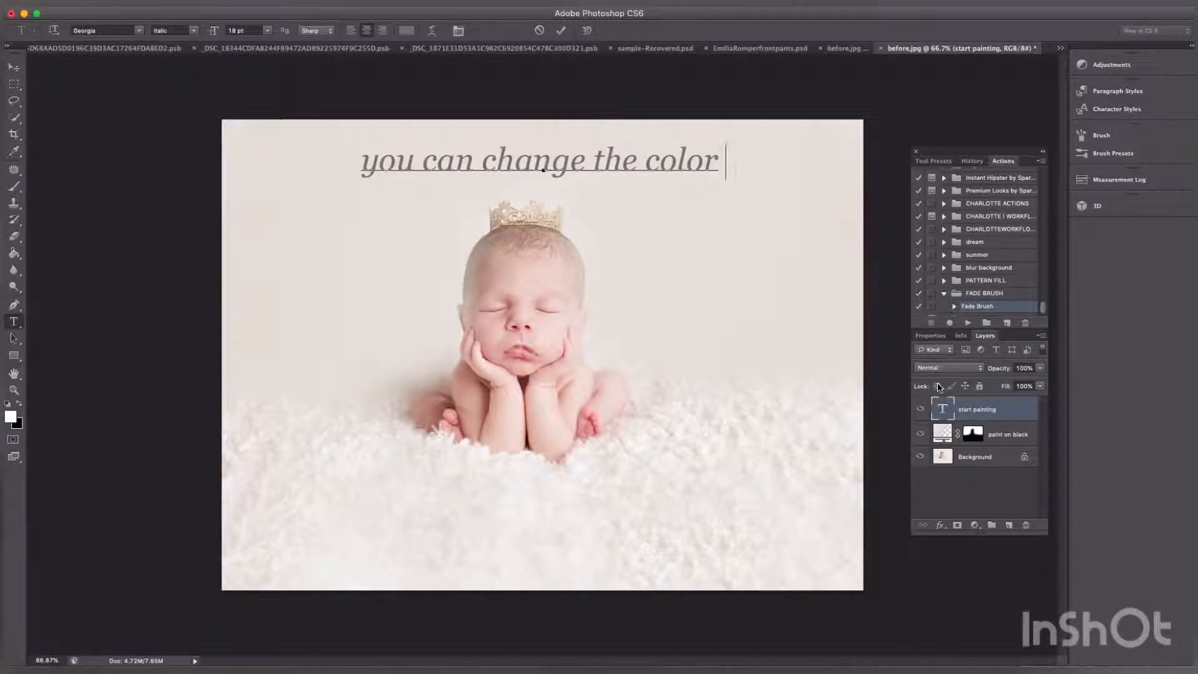
pyautogui.write(' by g')
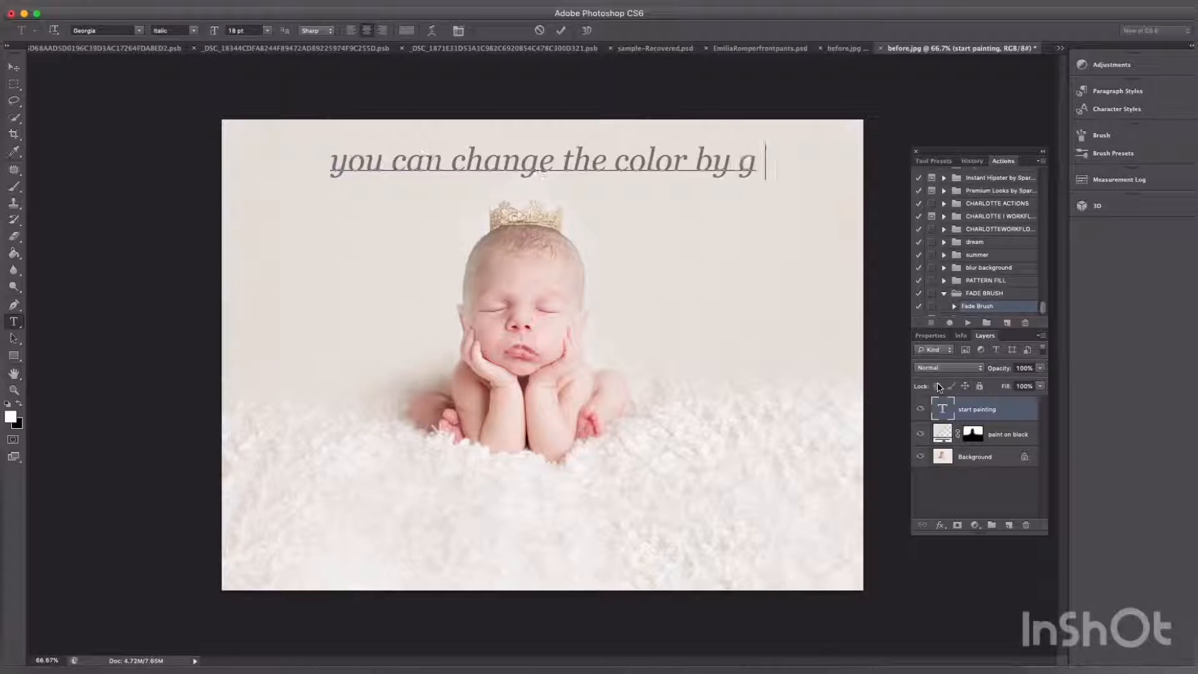
pyautogui.write('oing back')
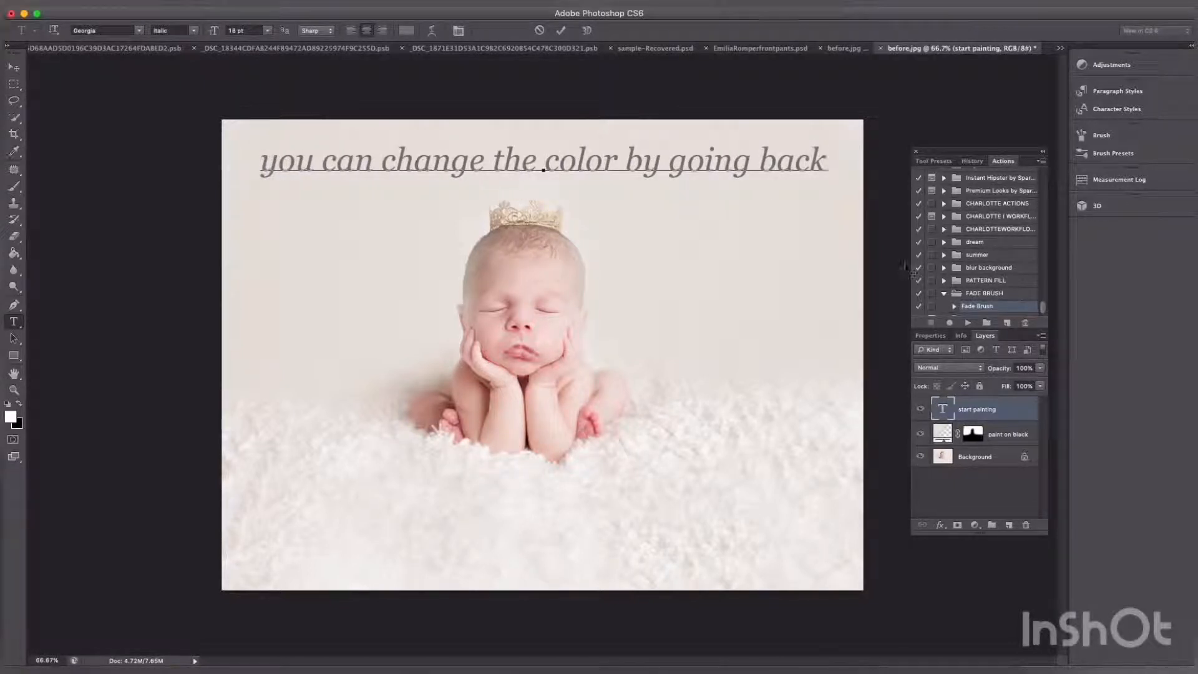
pyautogui.click(919, 410)
pyautogui.press('b')
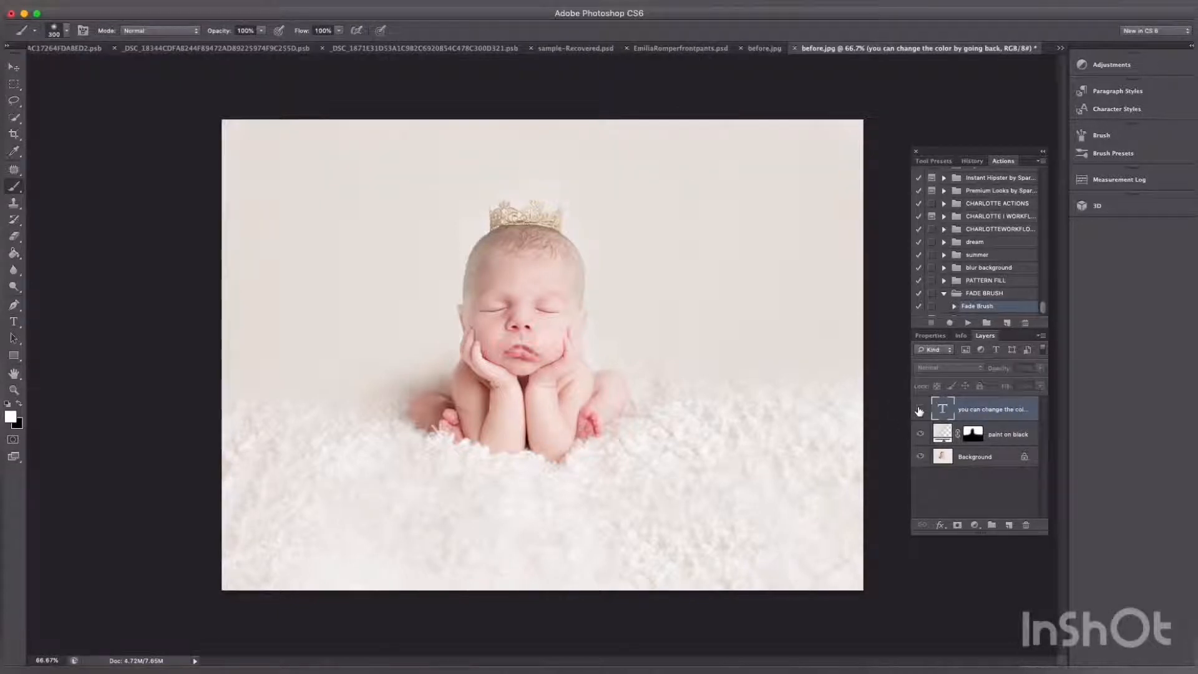
# Open the "paint on black" layer's gradient for editing and bring up the color of its first color stop
pyautogui.doubleClick(945, 441)
pyautogui.click(593, 280)
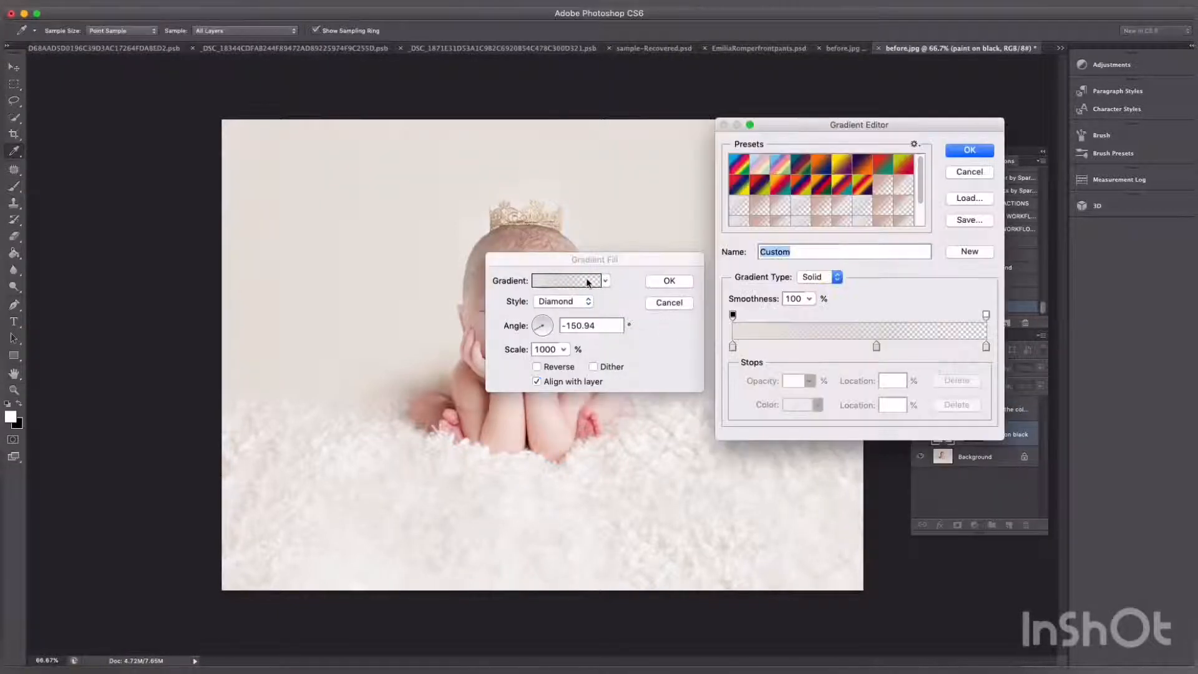
pyautogui.click(734, 347)
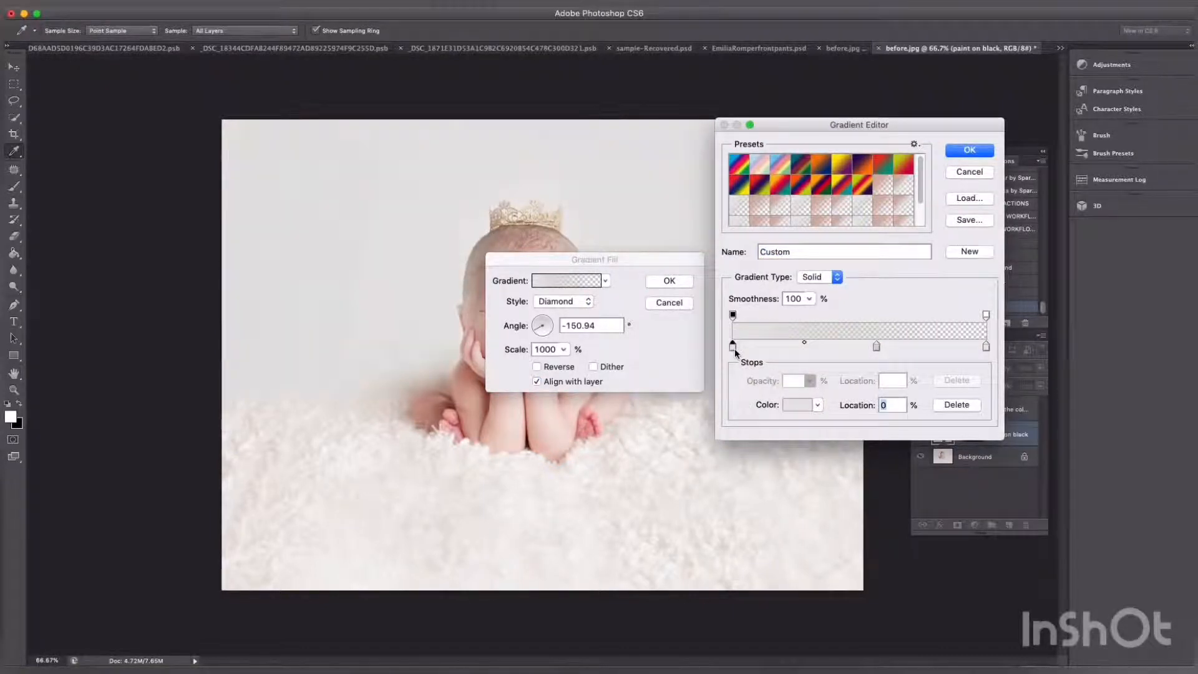
pyautogui.click(794, 405)
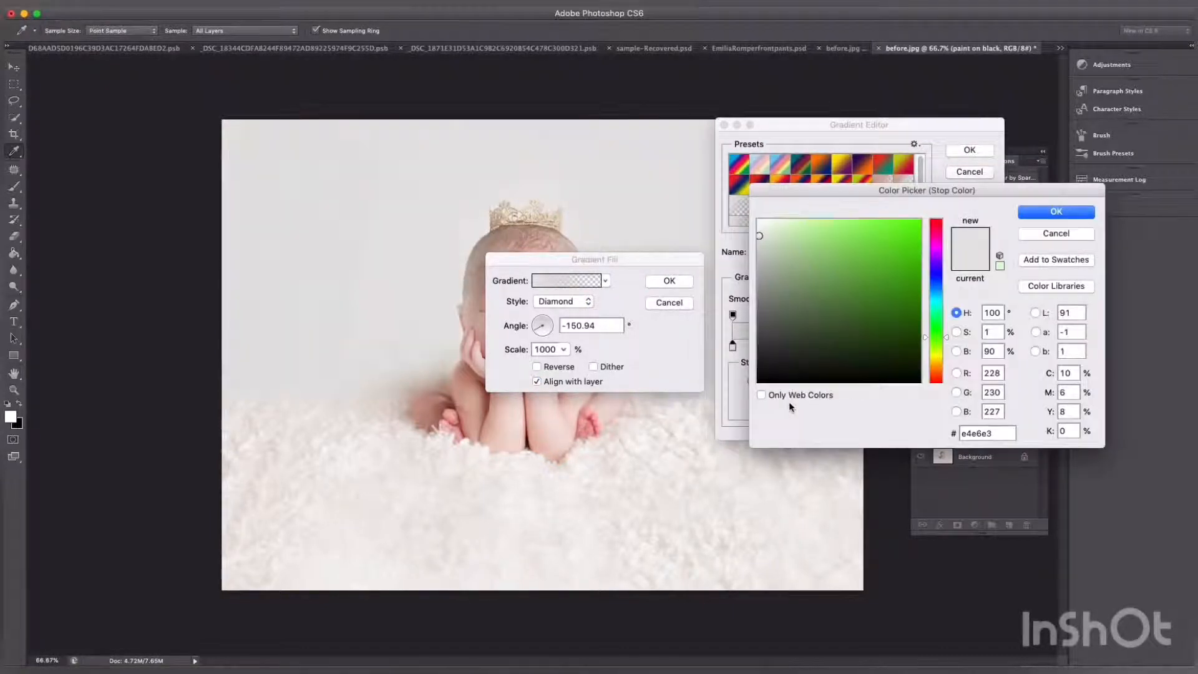
# Try several colors sampled from the blanket around the baby for the gradient's first color stop
pyautogui.click(692, 472)
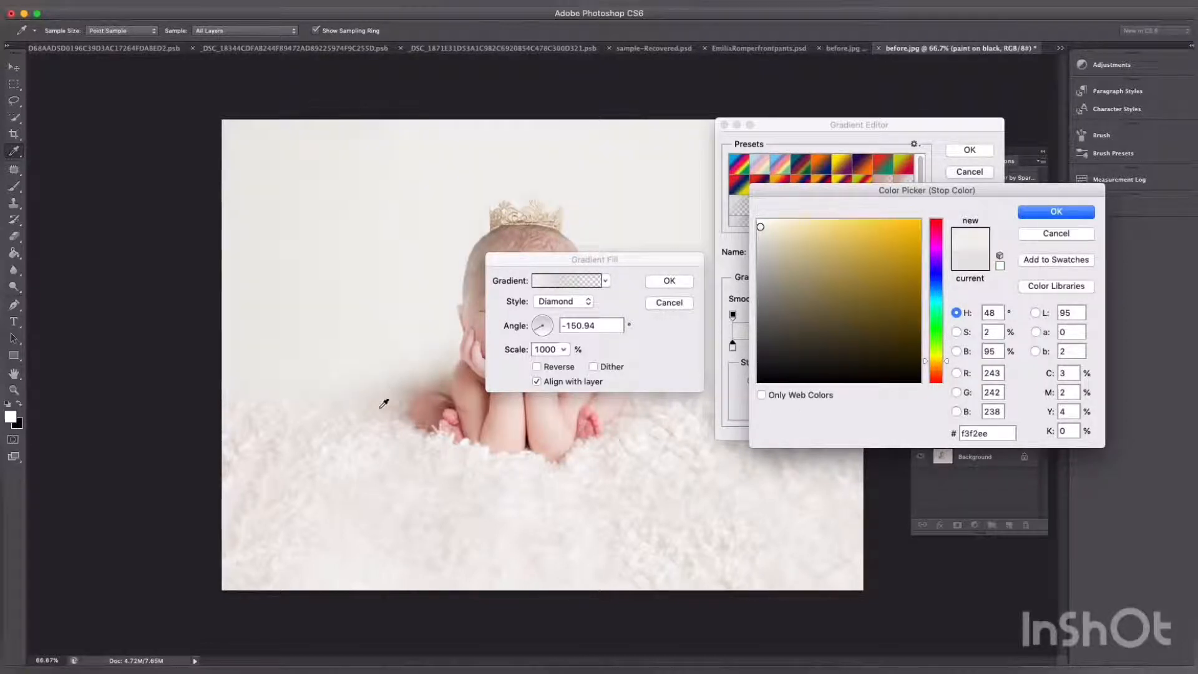
pyautogui.click(381, 406)
pyautogui.click(380, 450)
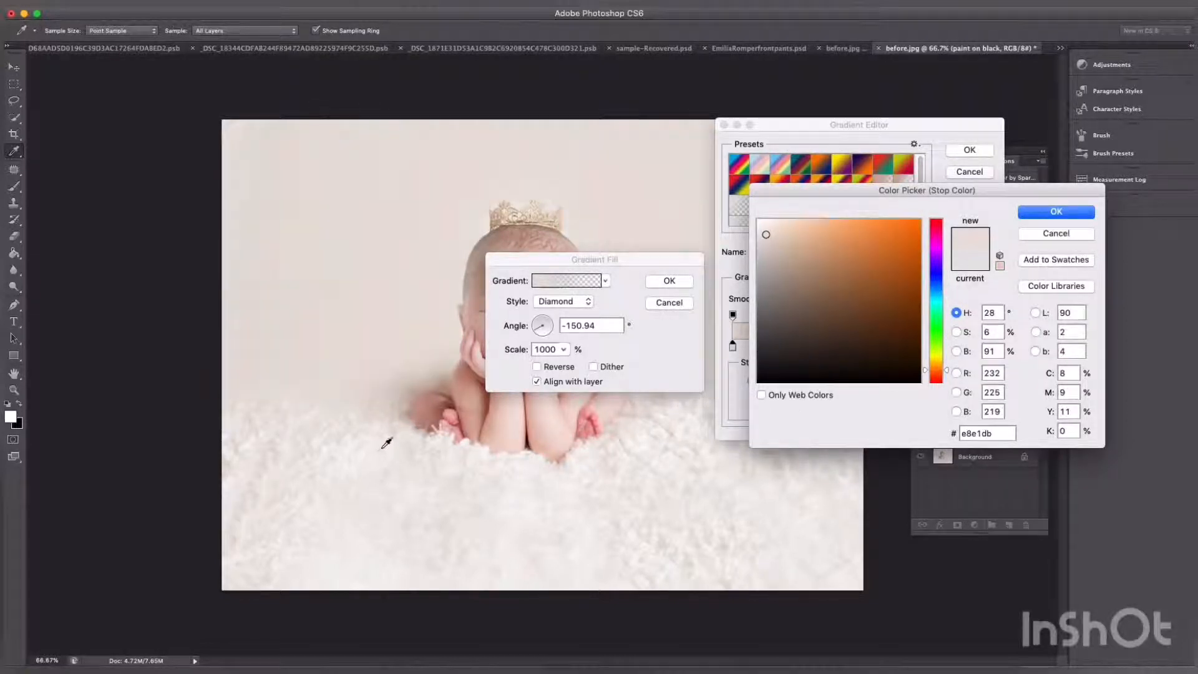
pyautogui.click(343, 434)
pyautogui.click(444, 451)
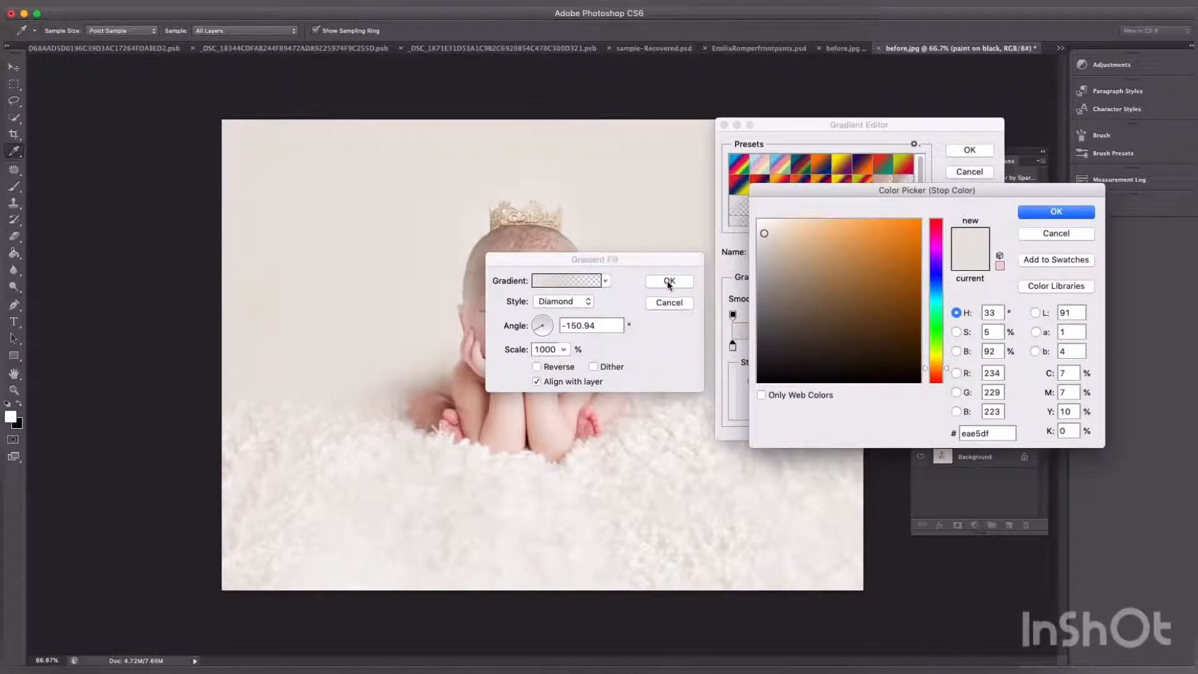
pyautogui.click(665, 428)
# Set the first color stop to #efebe8, sampled from the blanket, and apply the gradient fill
pyautogui.click(400, 472)
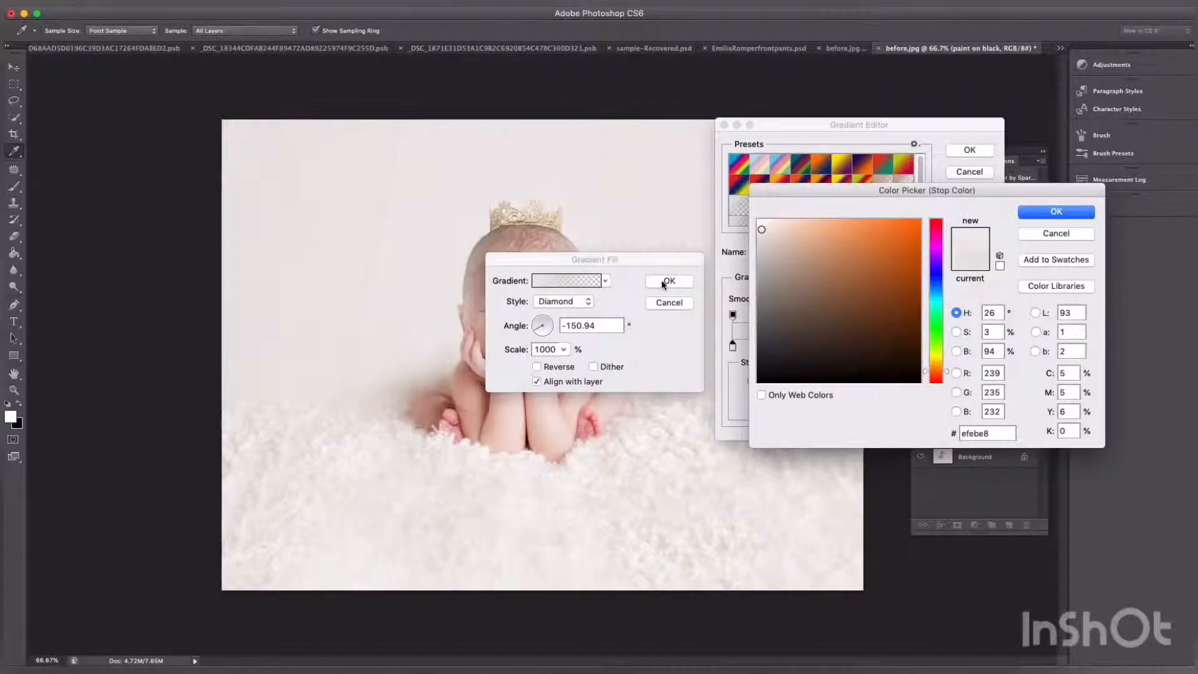
pyautogui.click(1023, 213)
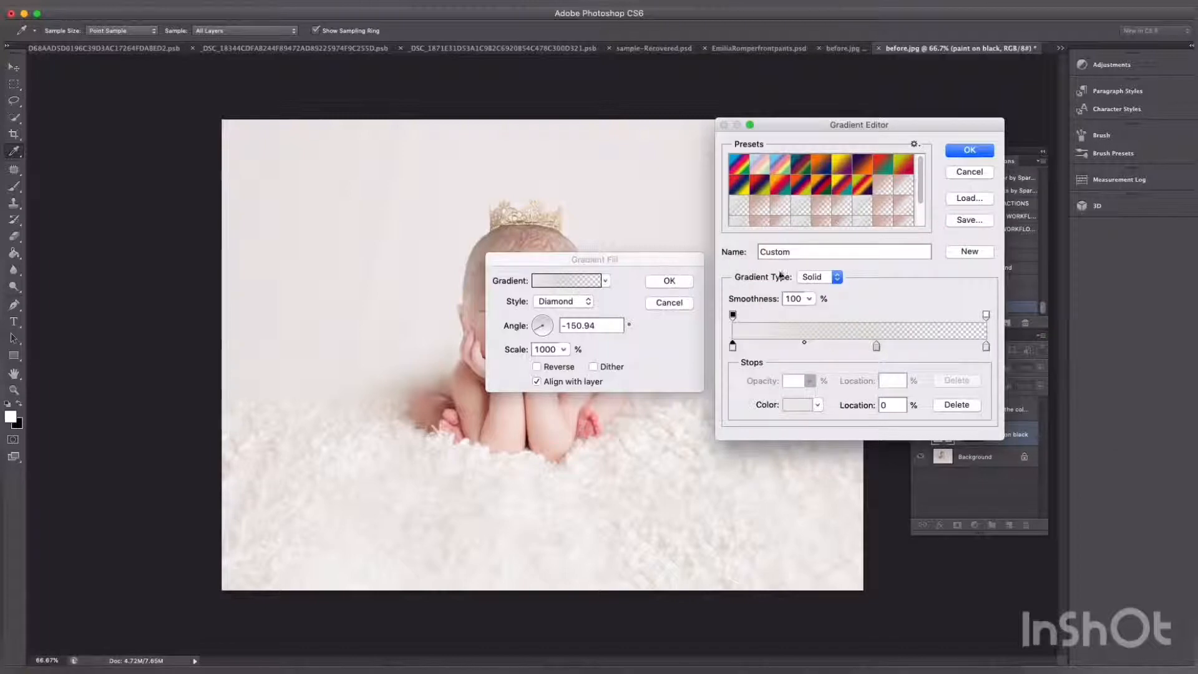
pyautogui.click(970, 153)
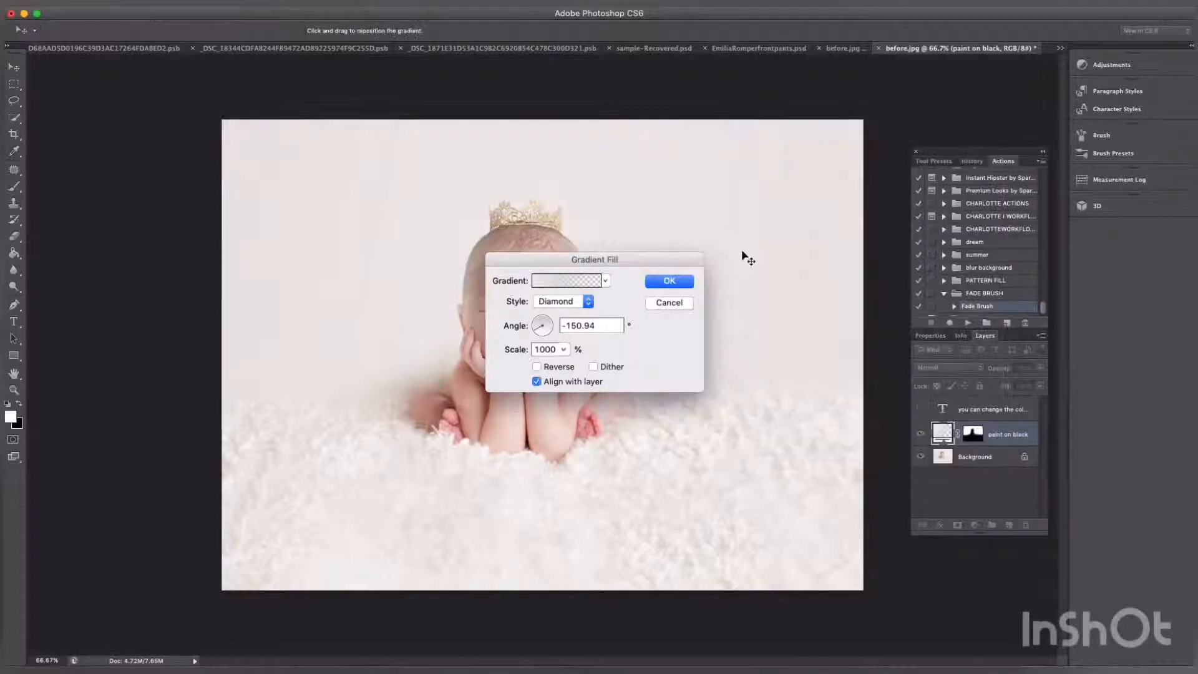
pyautogui.click(673, 281)
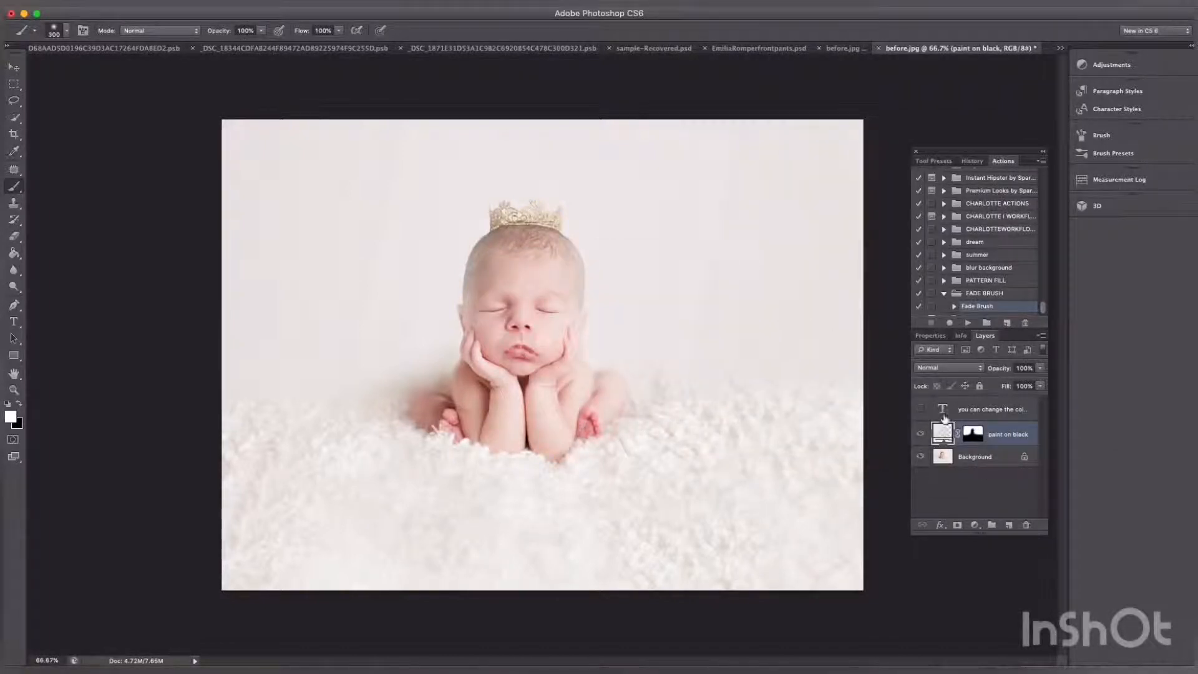
# Show the caption layer and replace its text with "until you get your favorite tones"
pyautogui.click(921, 409)
pyautogui.doubleClick(942, 409)
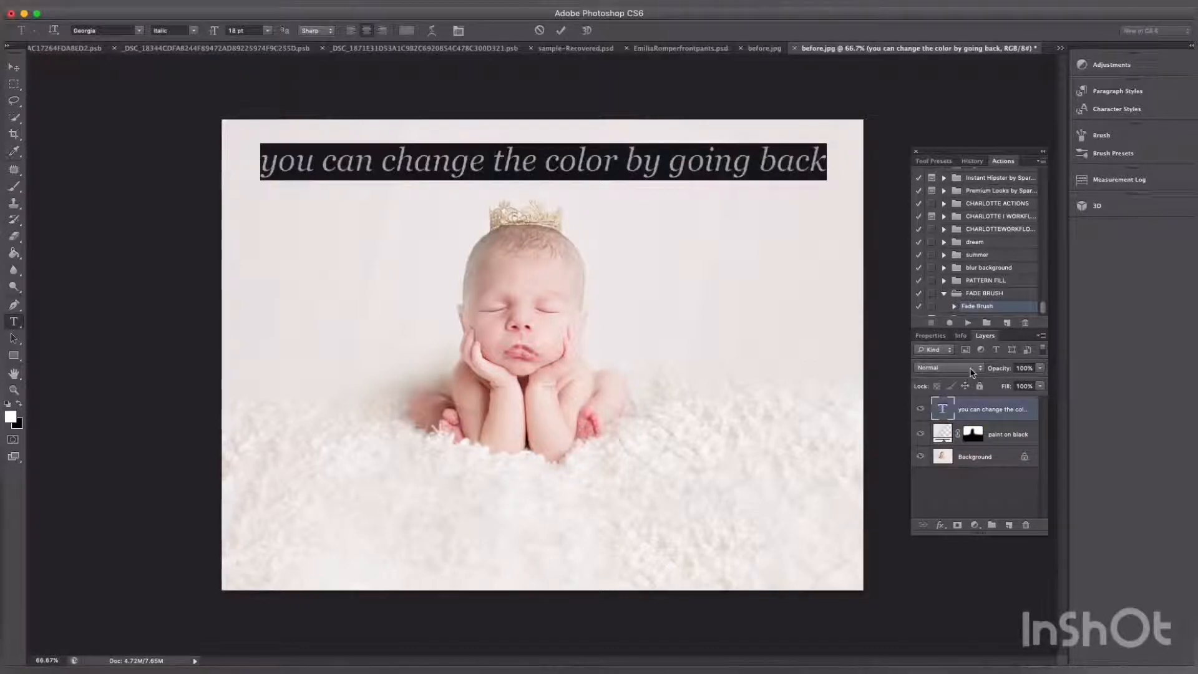
pyautogui.write('until you')
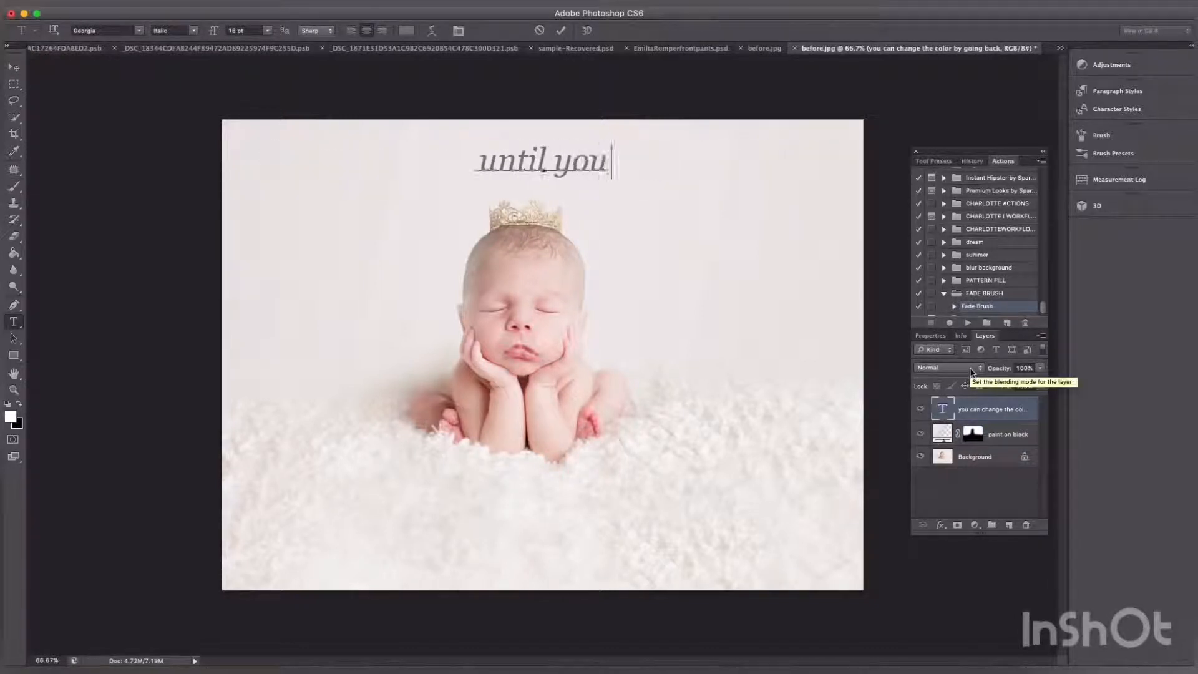
pyautogui.write(' get yo')
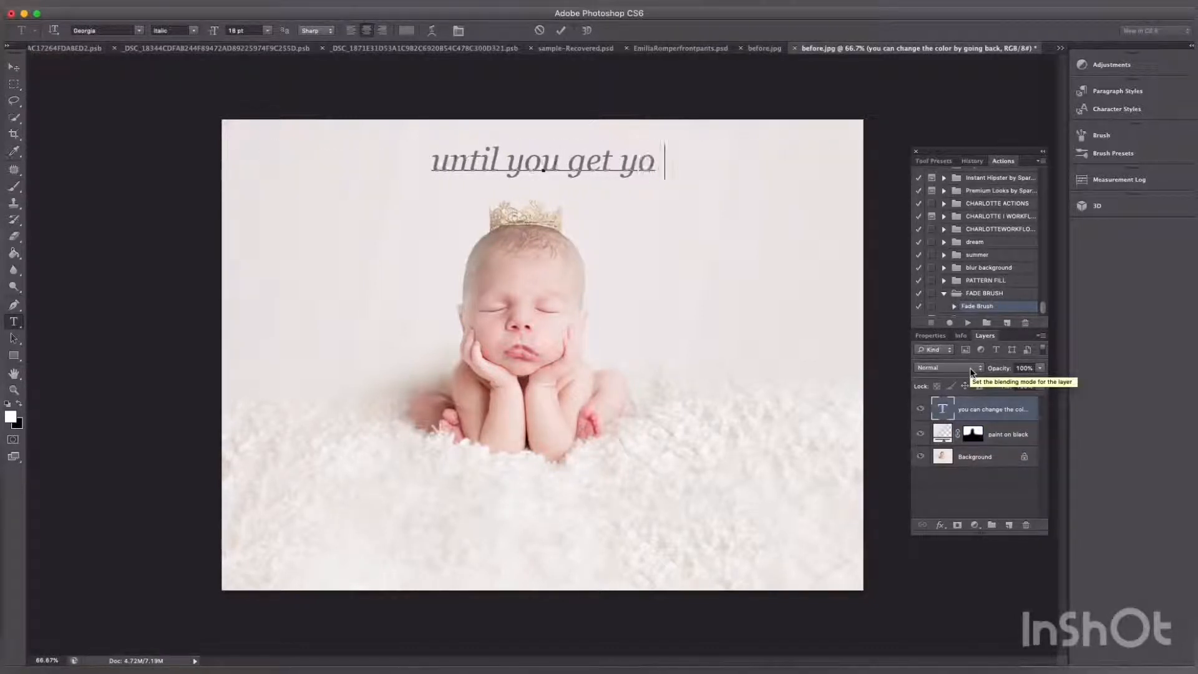
pyautogui.write('ur favo')
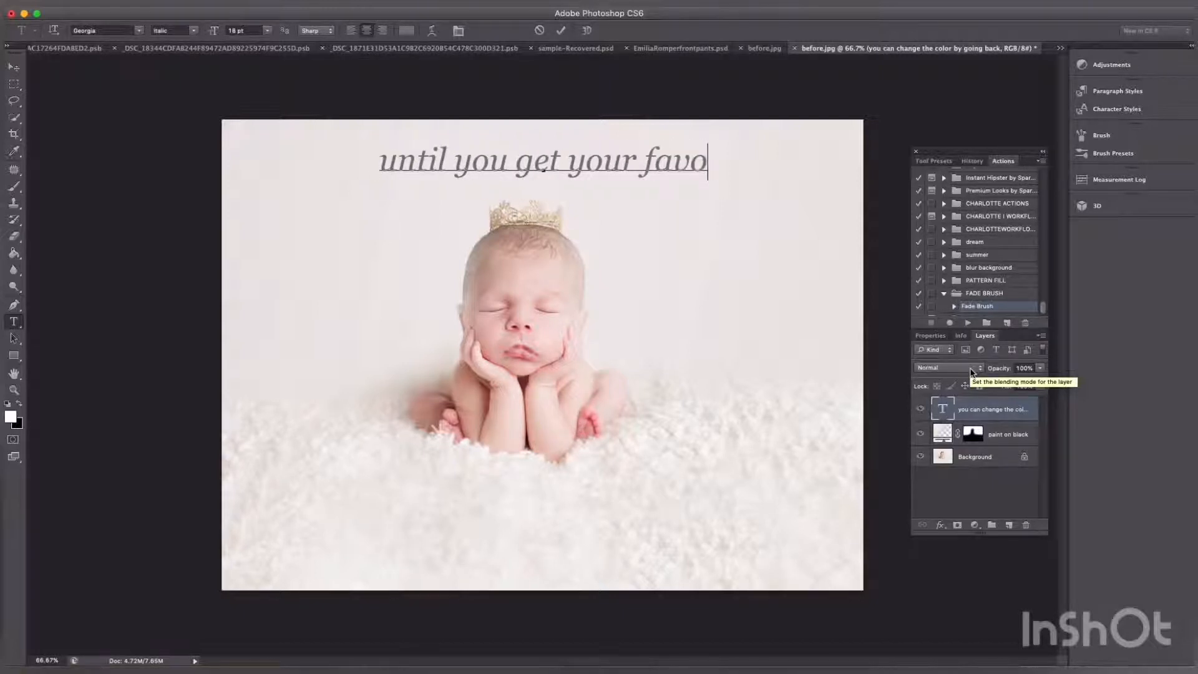
pyautogui.write('rite tones')
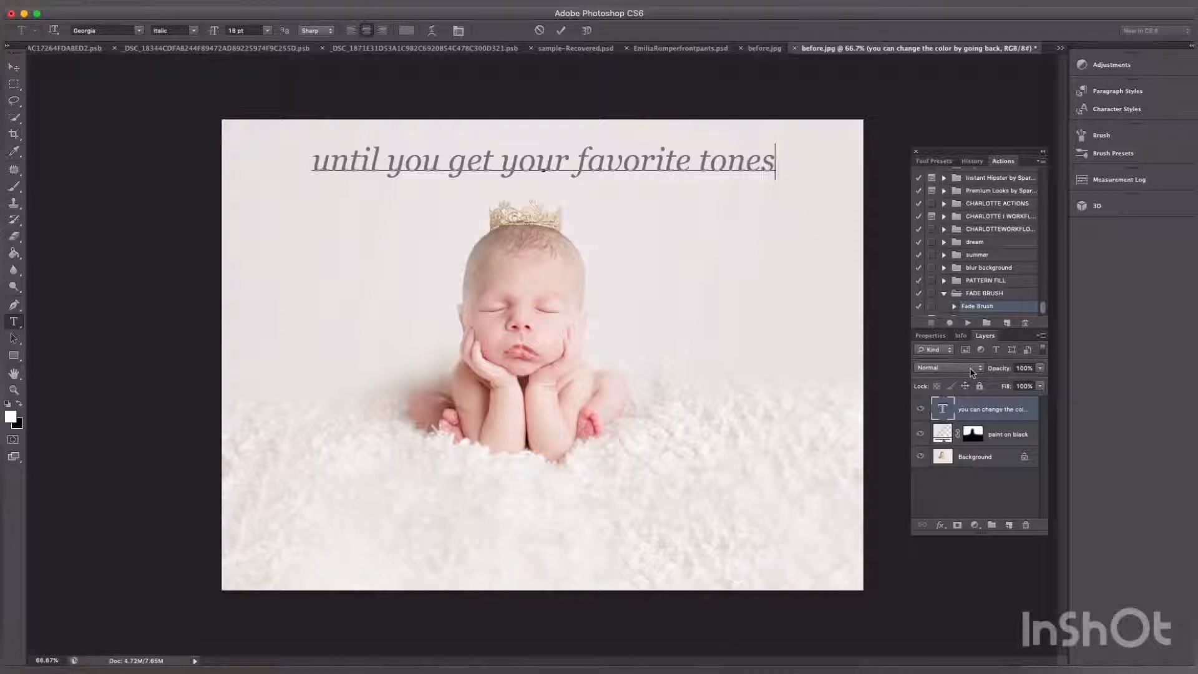
# Replace the caption's last word with "color", hide the caption layer, and return to the Brush tool
pyautogui.press('BackSpace')
pyautogui.press('BackSpace')
pyautogui.press('BackSpace')
pyautogui.press('BackSpace')
pyautogui.press('BackSpace')
pyautogui.press('BackSpace')
pyautogui.write('col')
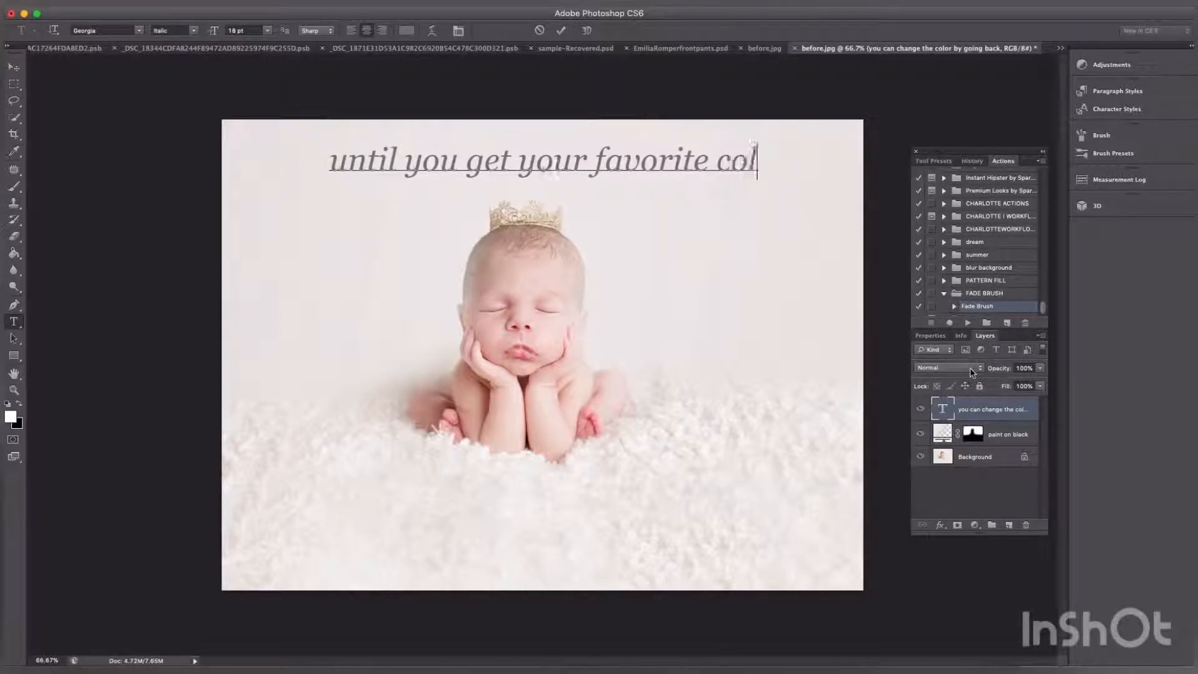
pyautogui.write('or')
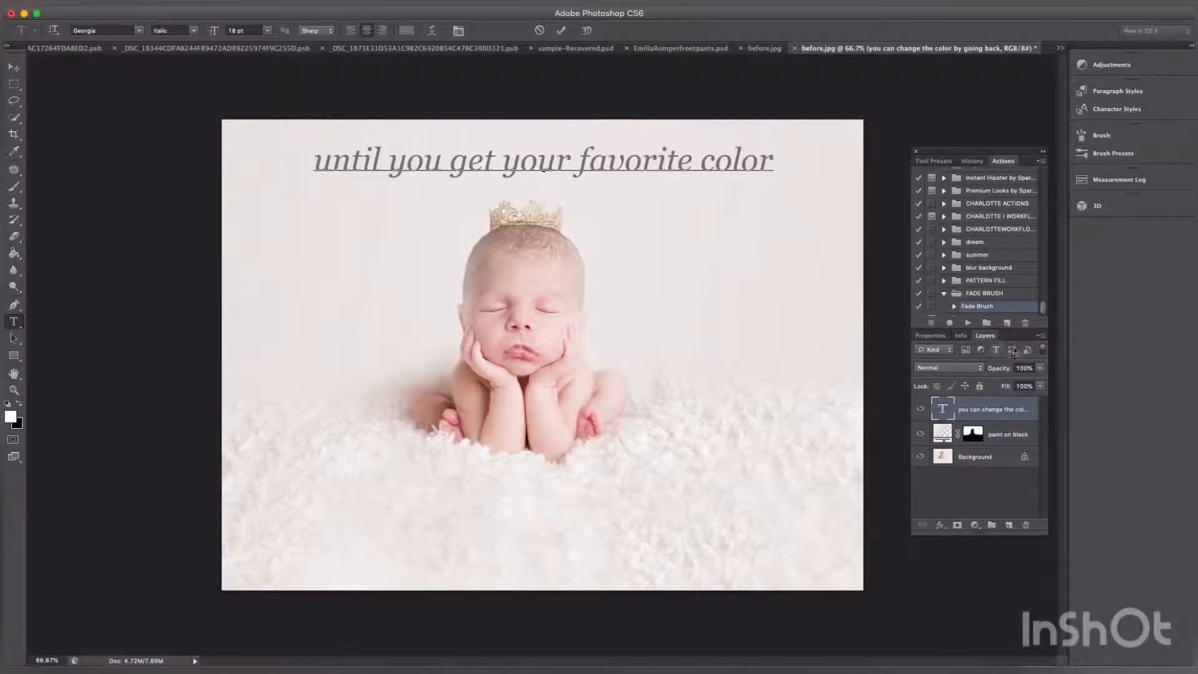
pyautogui.click(921, 410)
pyautogui.press('b')
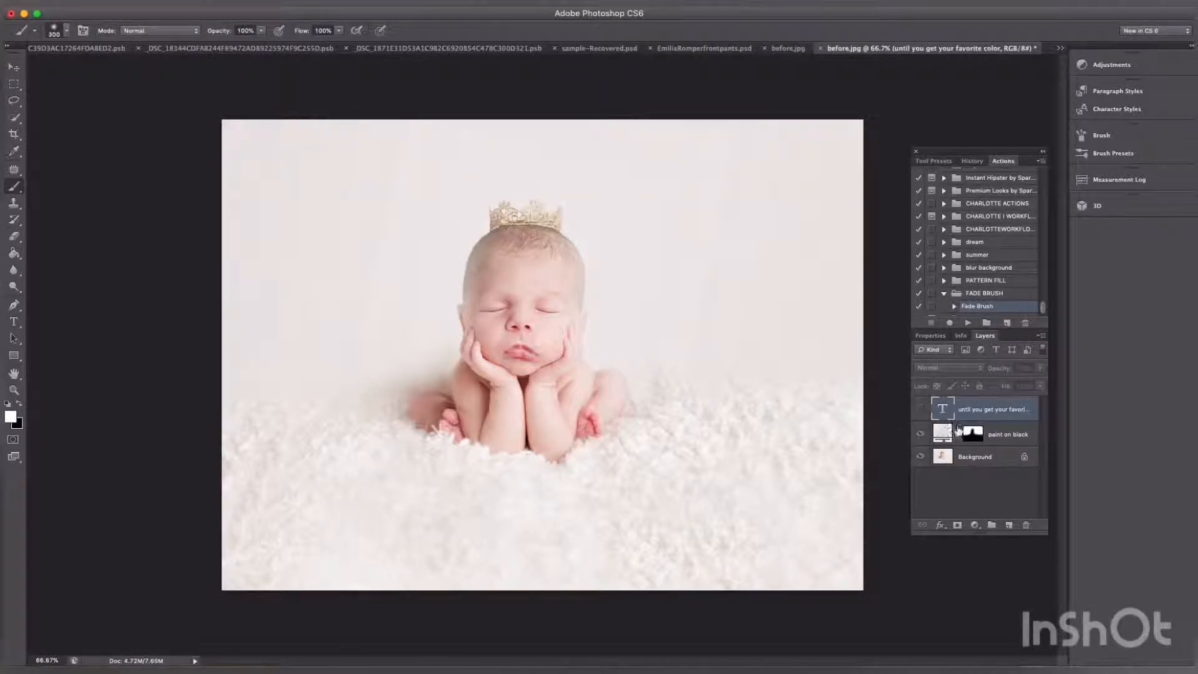
# Show the caption layer and replace its text with "now you want to erase the effect from the face and body"
pyautogui.click(921, 410)
pyautogui.doubleClick(940, 406)
pyautogui.write('now y')
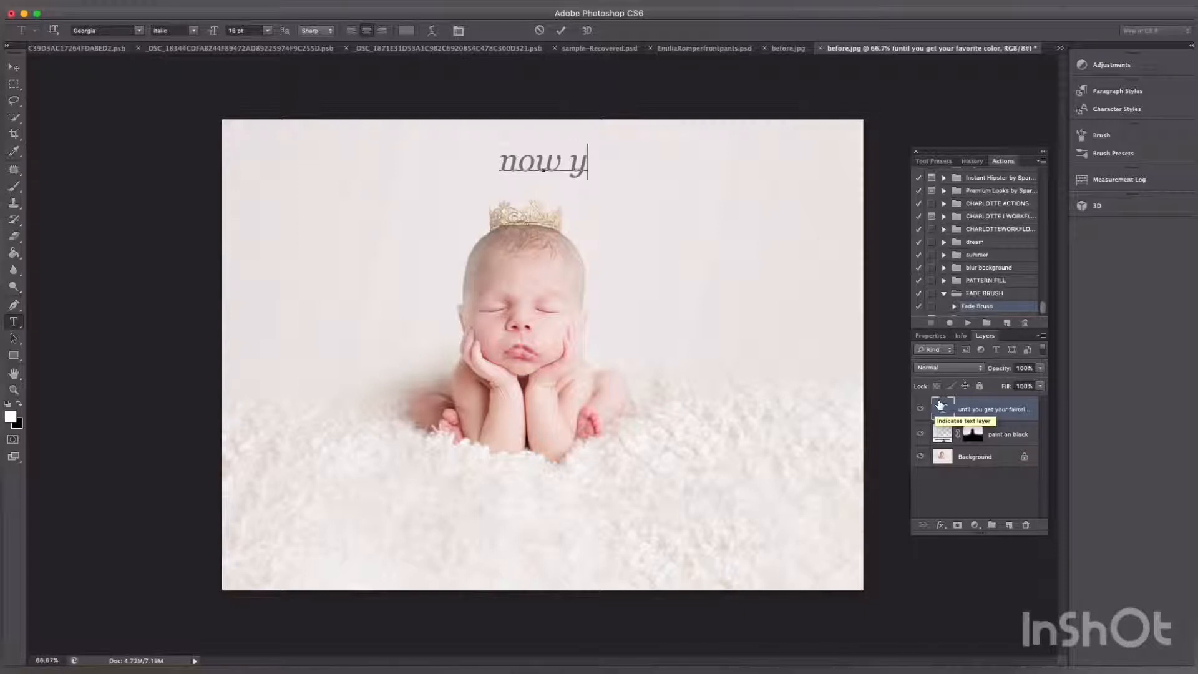
pyautogui.write('ou w')
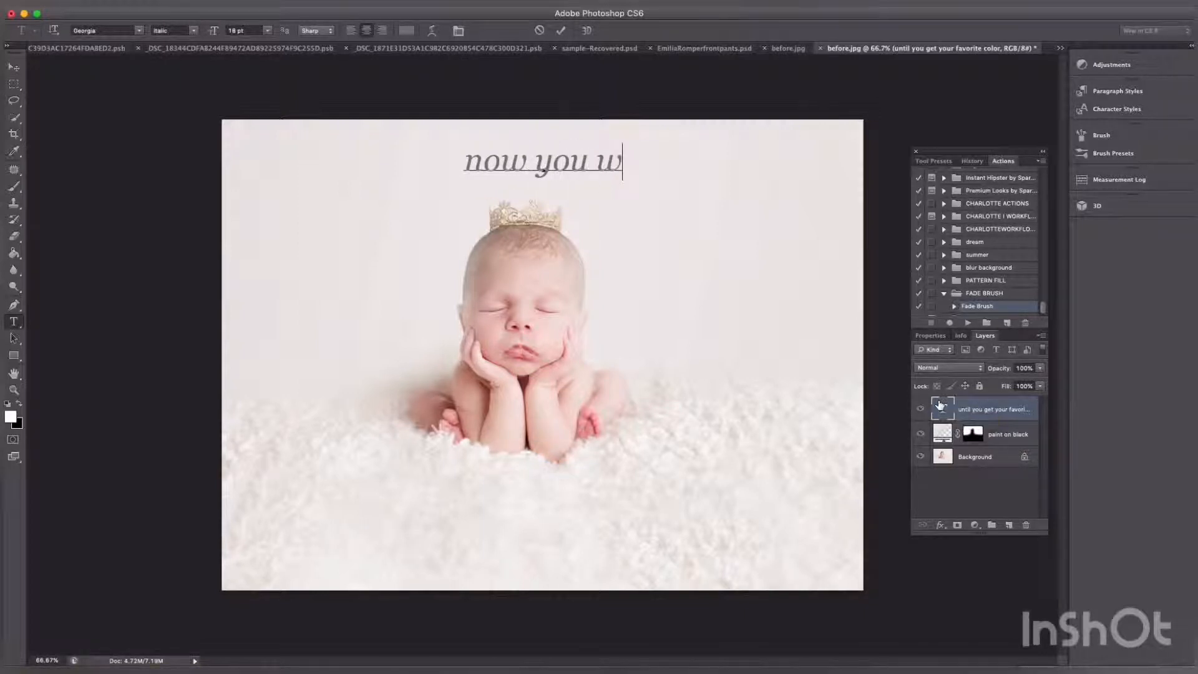
pyautogui.write('ant to e')
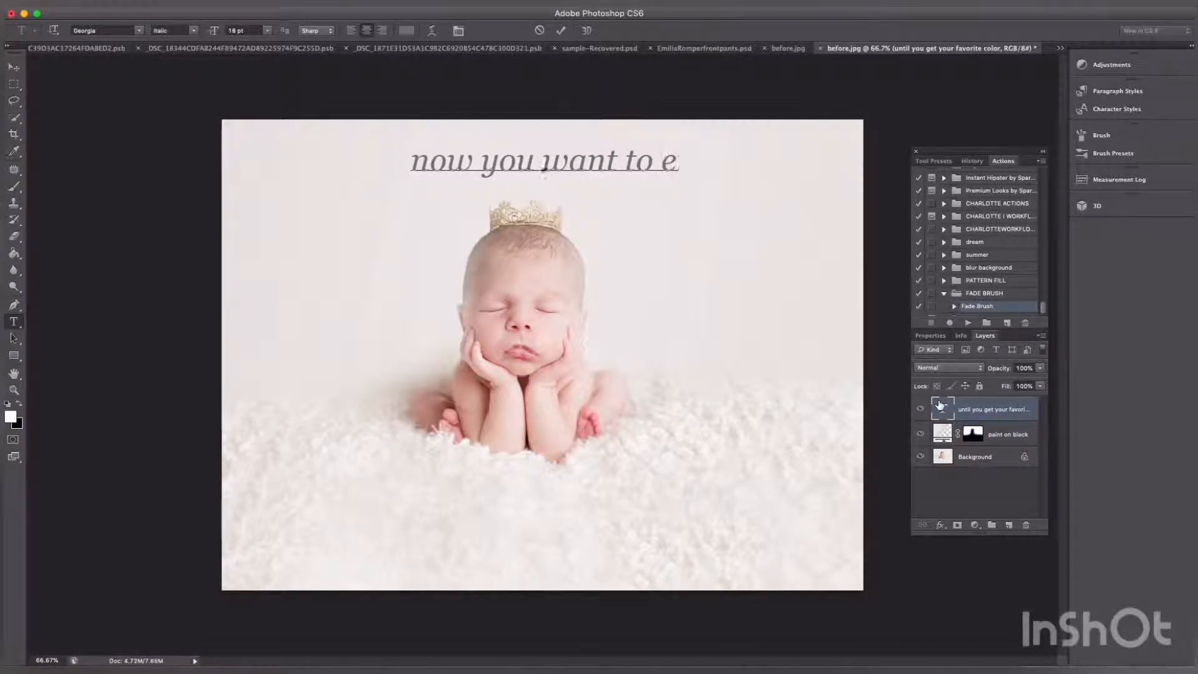
pyautogui.write('rase t')
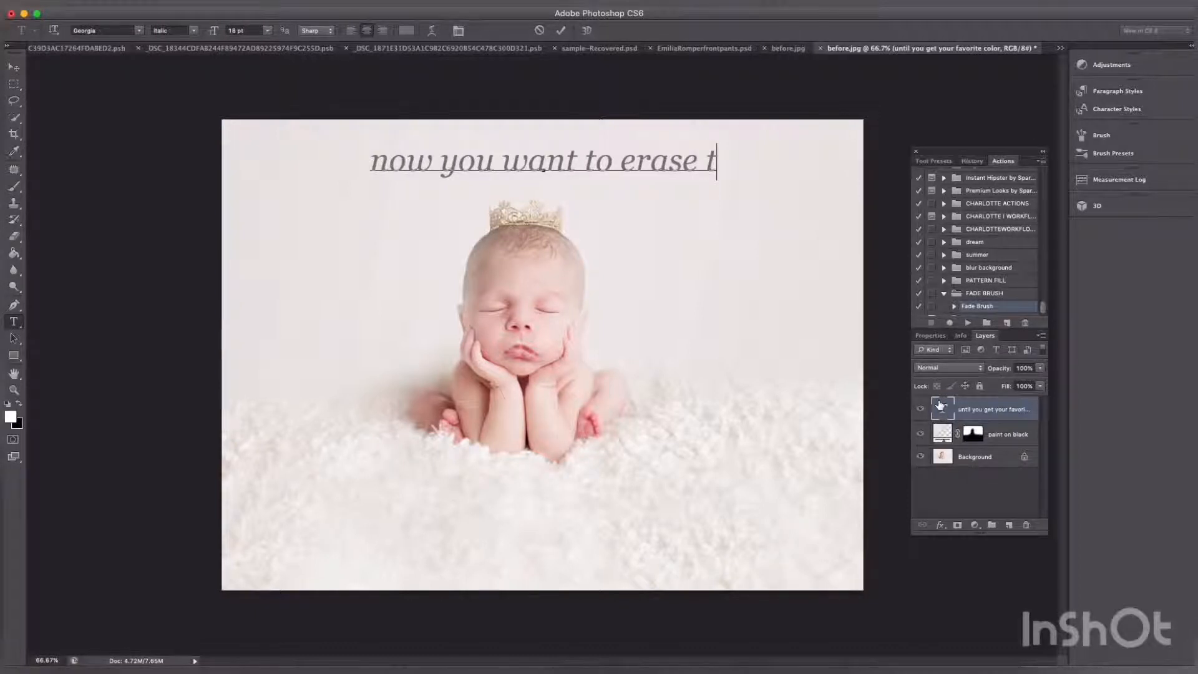
pyautogui.write('he effct')
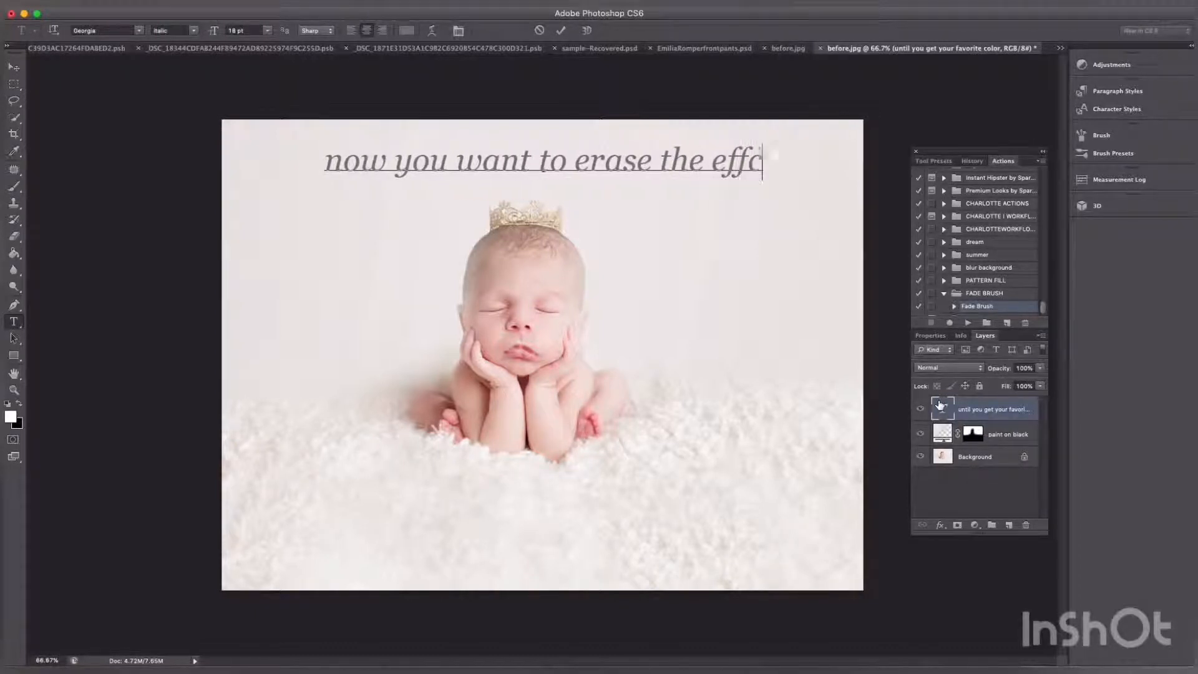
pyautogui.press('BackSpace')
pyautogui.press('BackSpace')
pyautogui.press('BackSpace')
pyautogui.write('e')
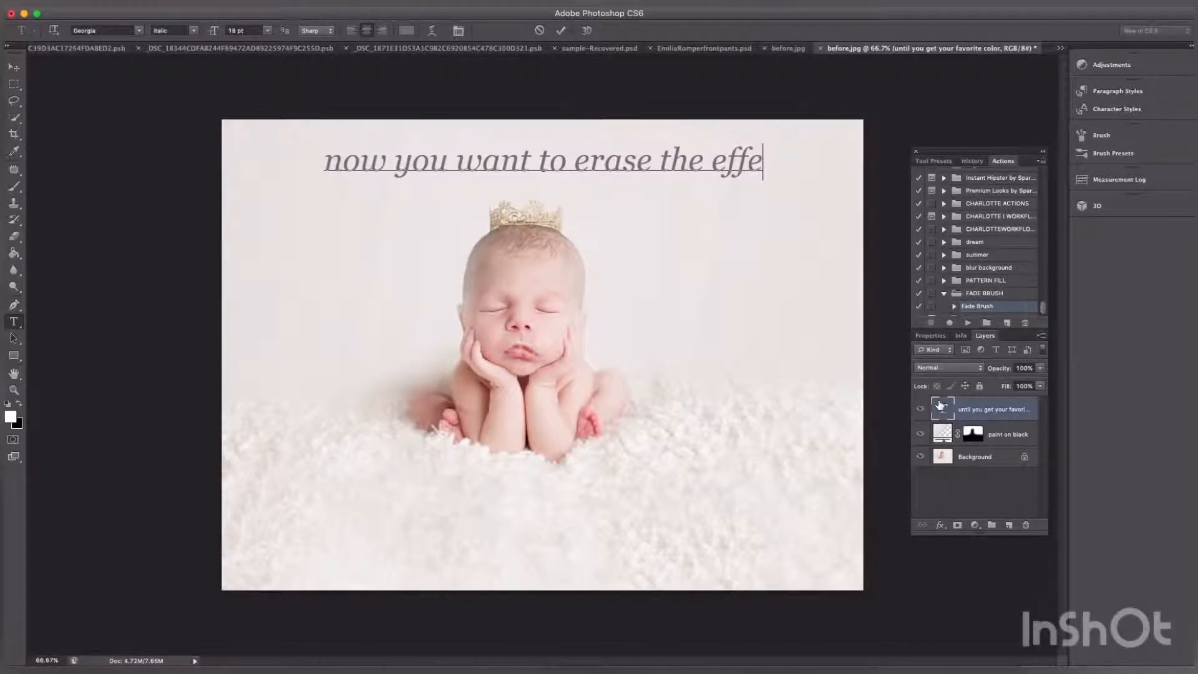
pyautogui.write('ct fr')
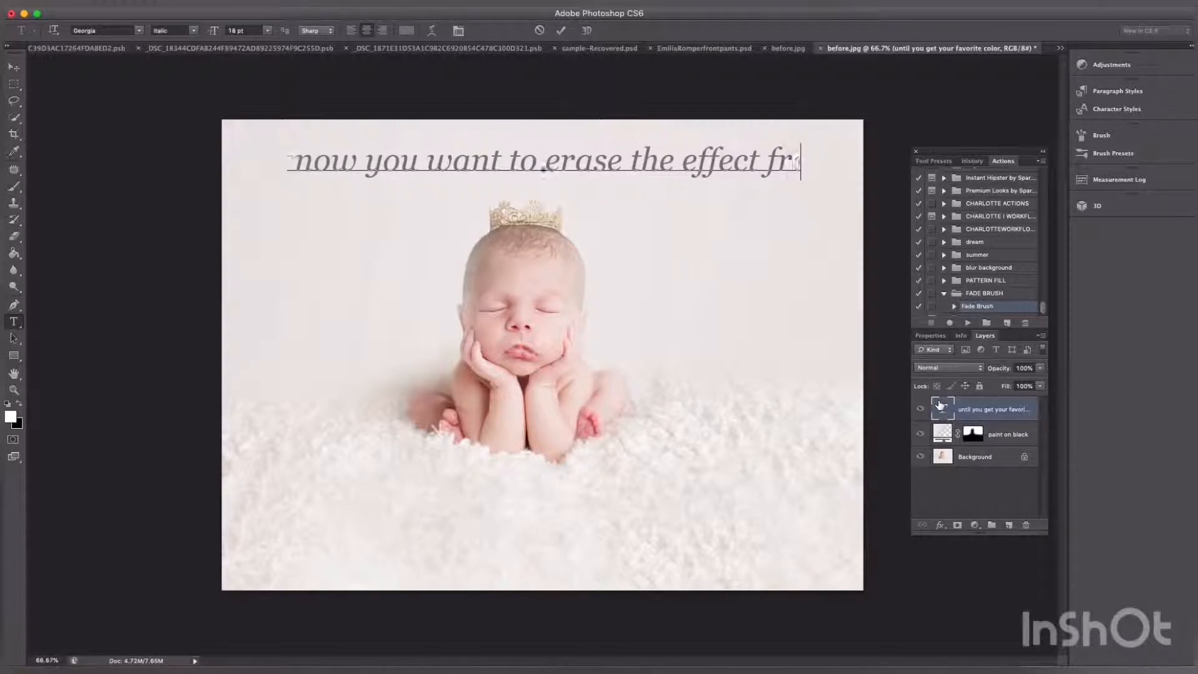
pyautogui.write('om the fa')
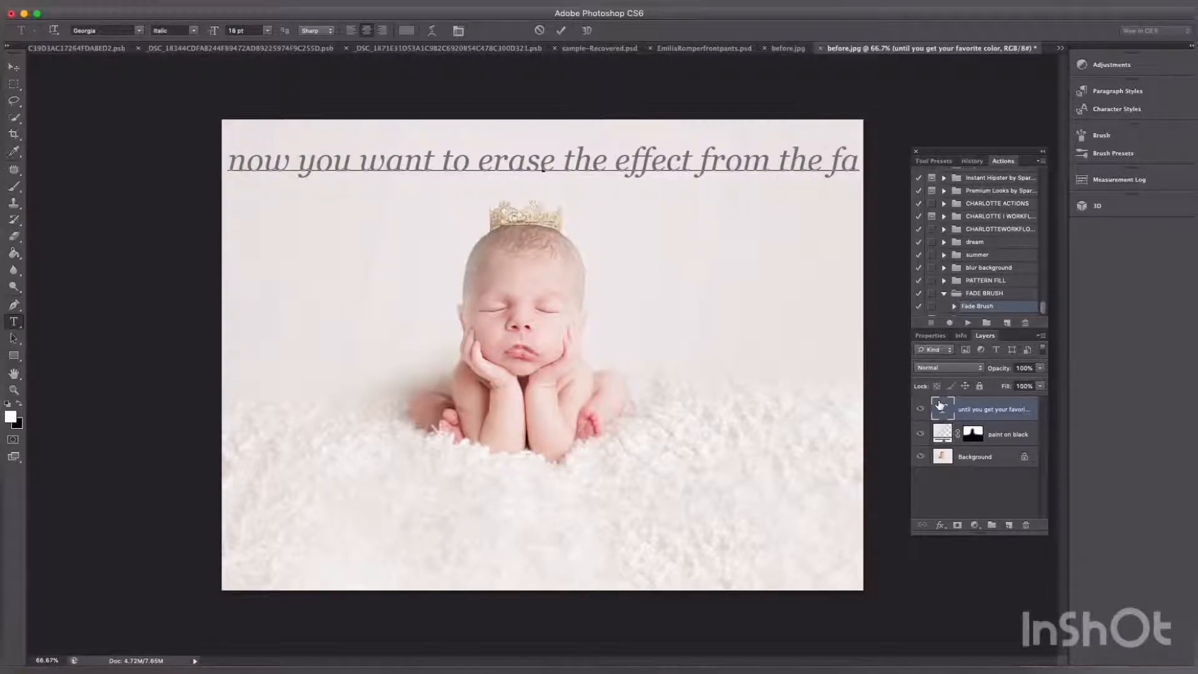
pyautogui.press('BackSpace')
pyautogui.press('BackSpace')
pyautogui.press('BackSpace')
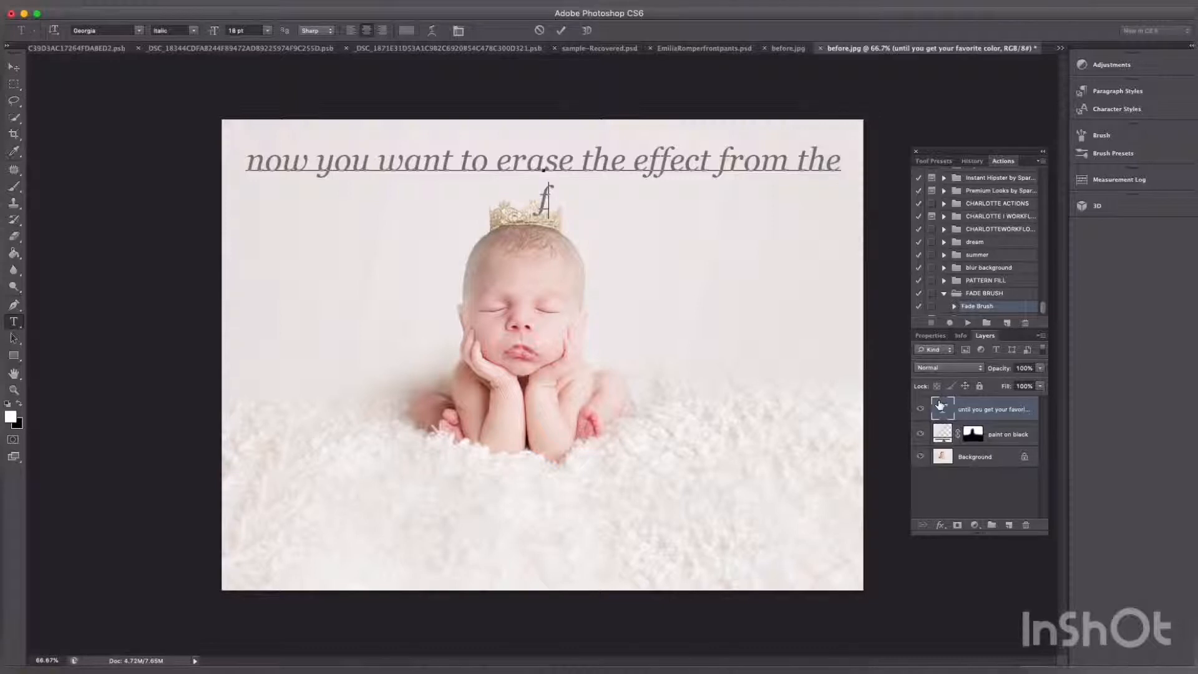
pyautogui.write('e and ')
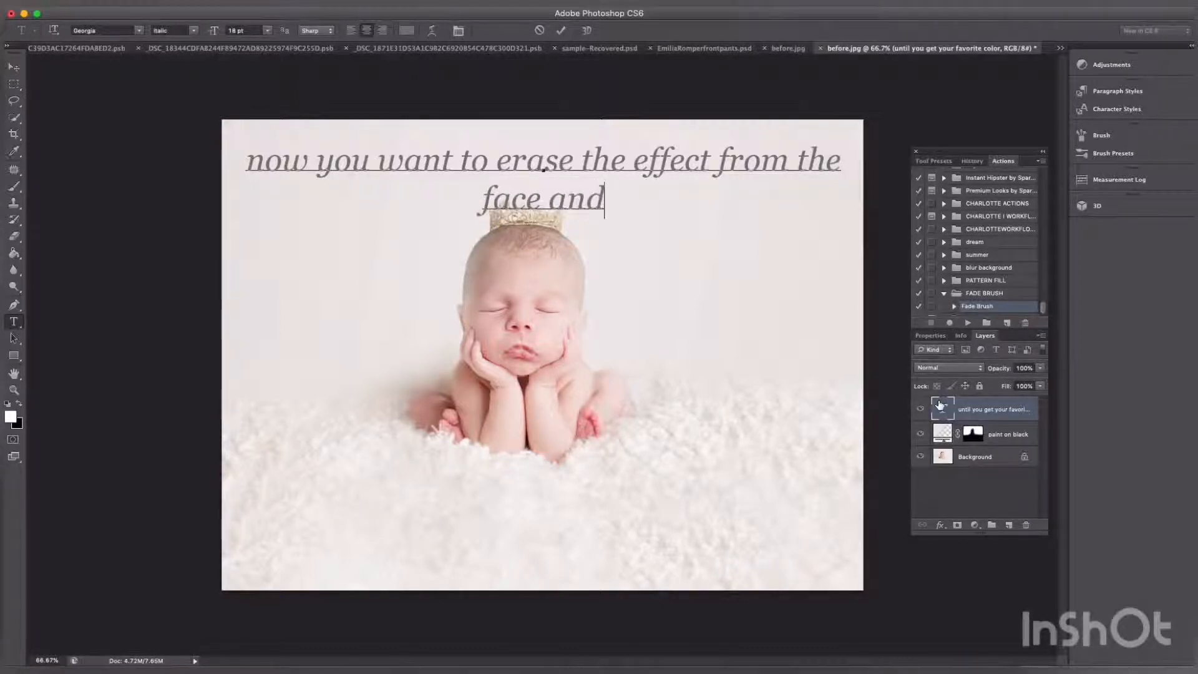
pyautogui.write('body')
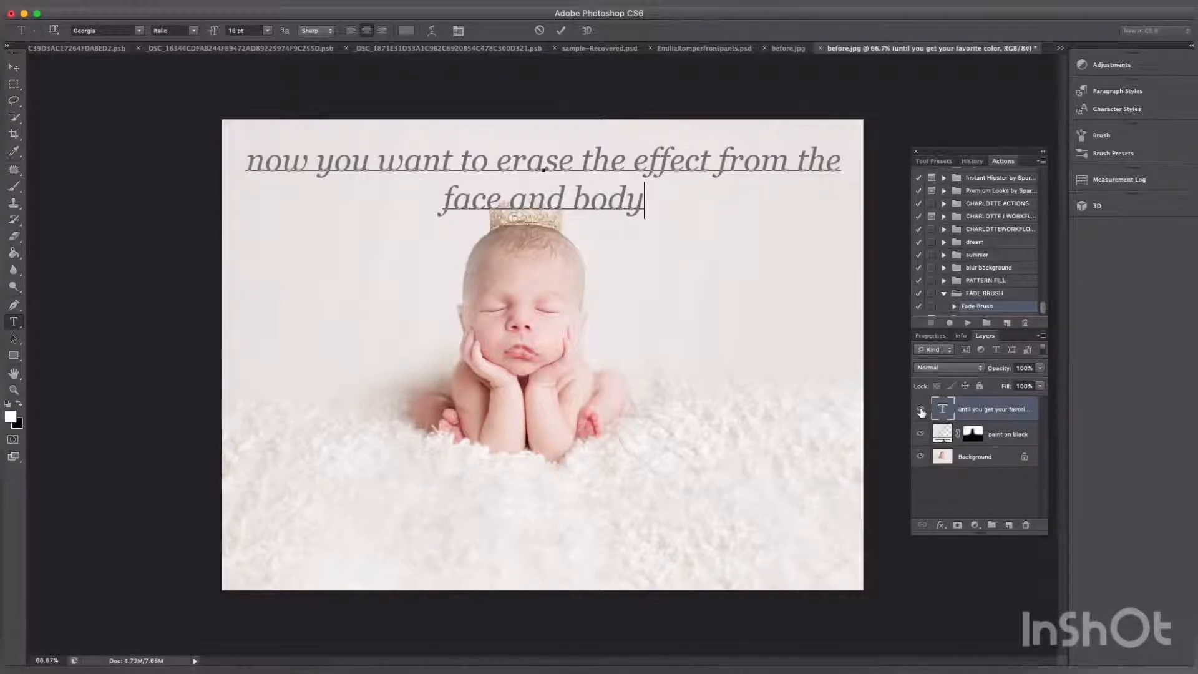
pyautogui.write(' sele')
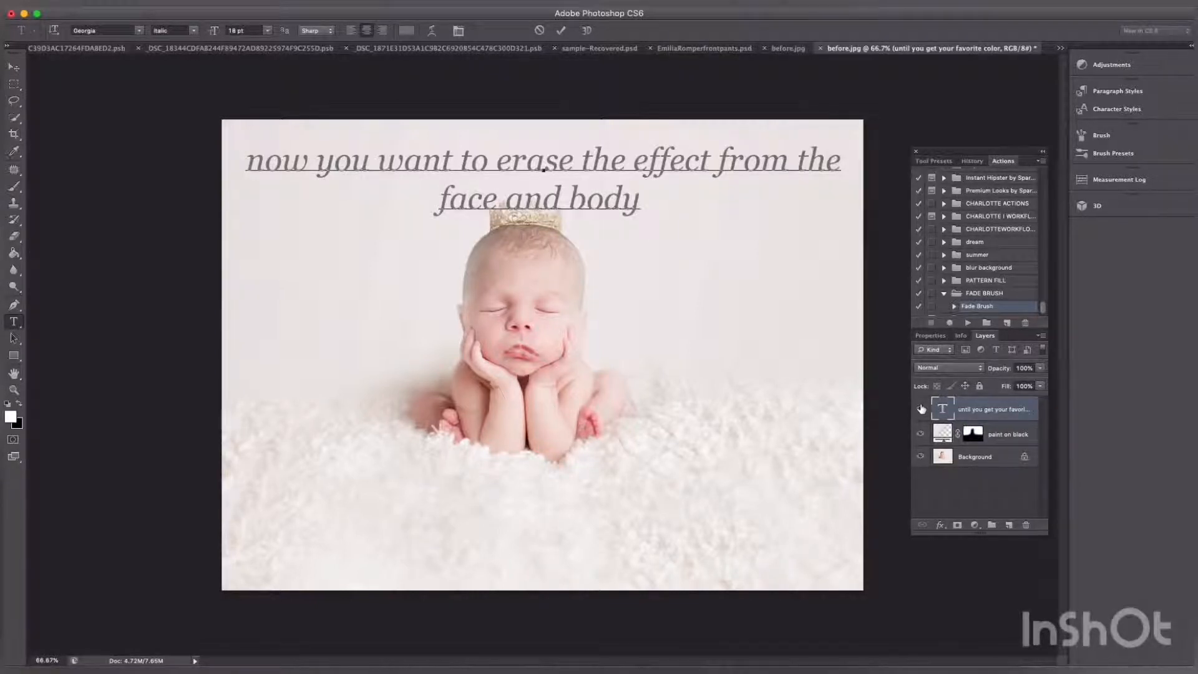
pyautogui.write('ct the')
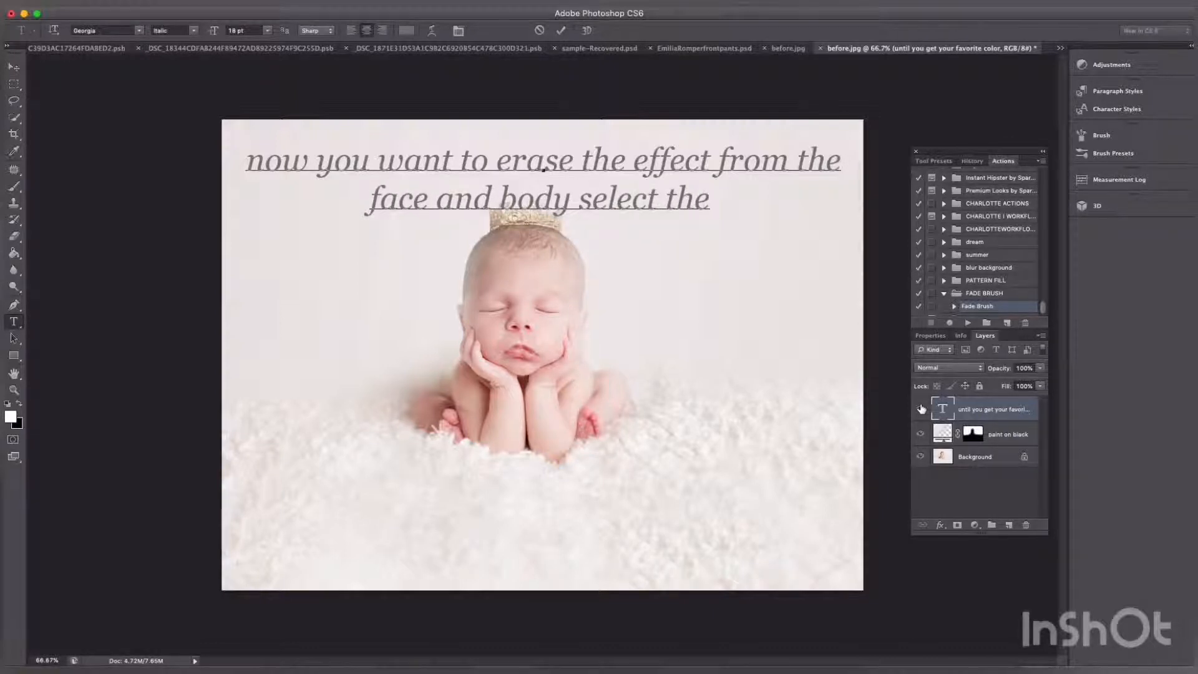
pyautogui.press('BackSpace')
pyautogui.press('BackSpace')
pyautogui.press('BackSpace')
pyautogui.press('BackSpace')
pyautogui.press('BackSpace')
pyautogui.press('BackSpace')
pyautogui.press('BackSpace')
pyautogui.press('BackSpace')
pyautogui.press('BackSpace')
pyautogui.press('BackSpace')
pyautogui.press('BackSpace')
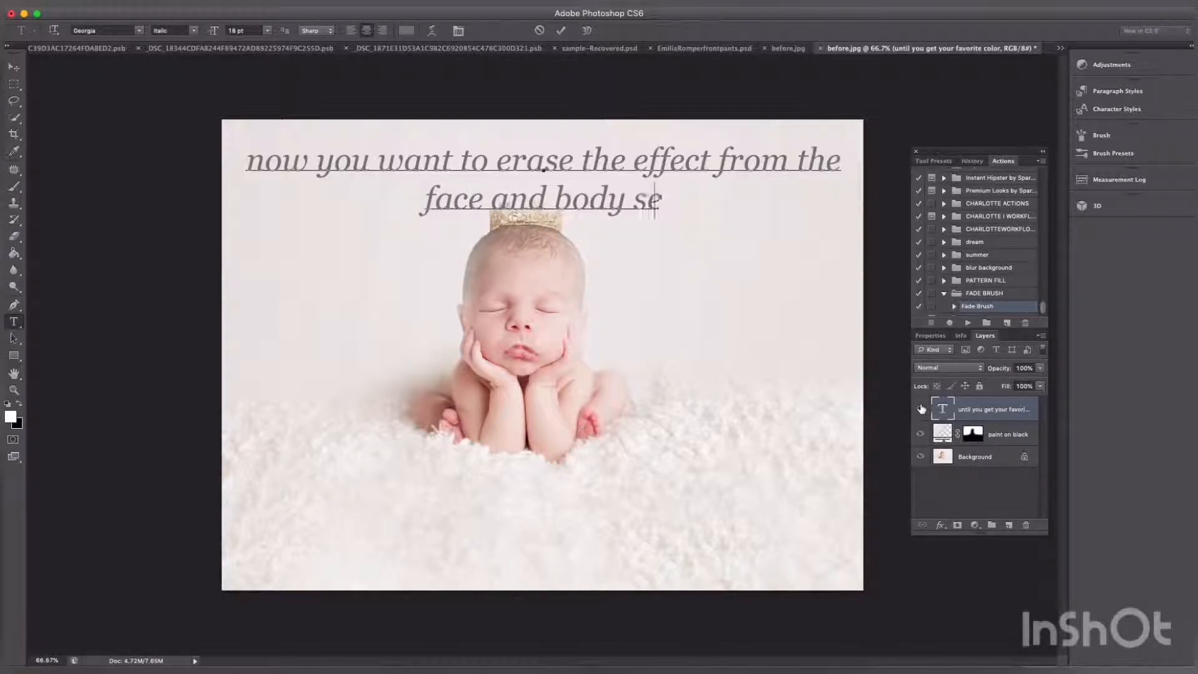
pyautogui.write('g')
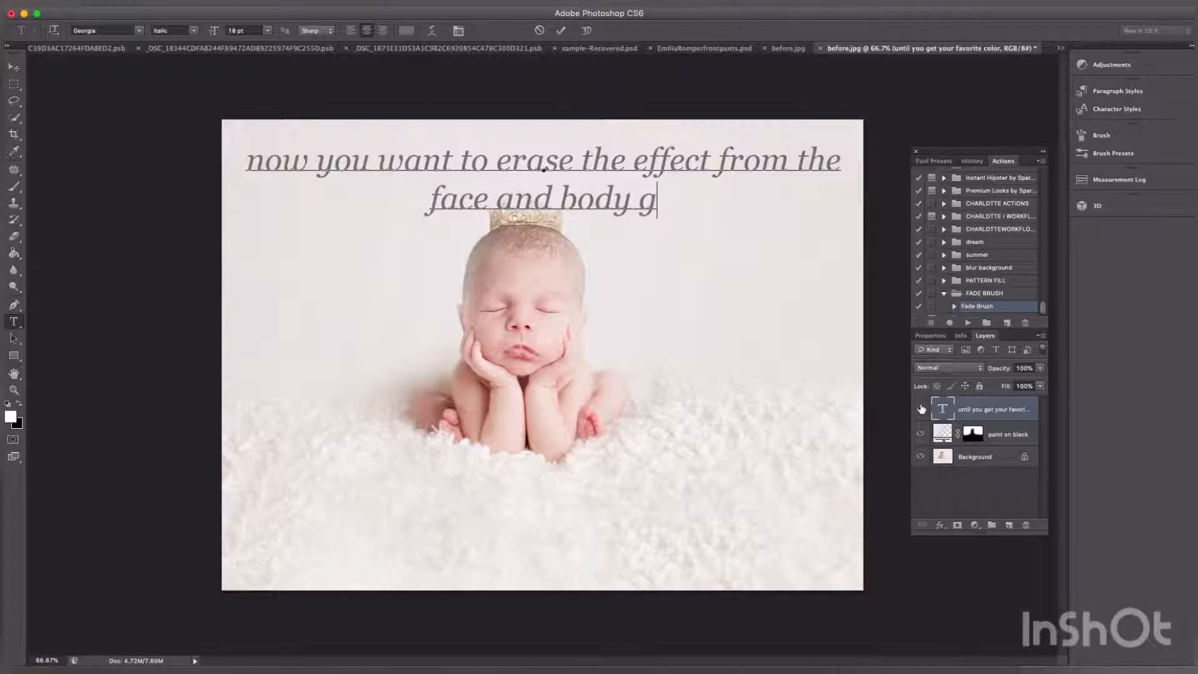
pyautogui.press('BackSpace')
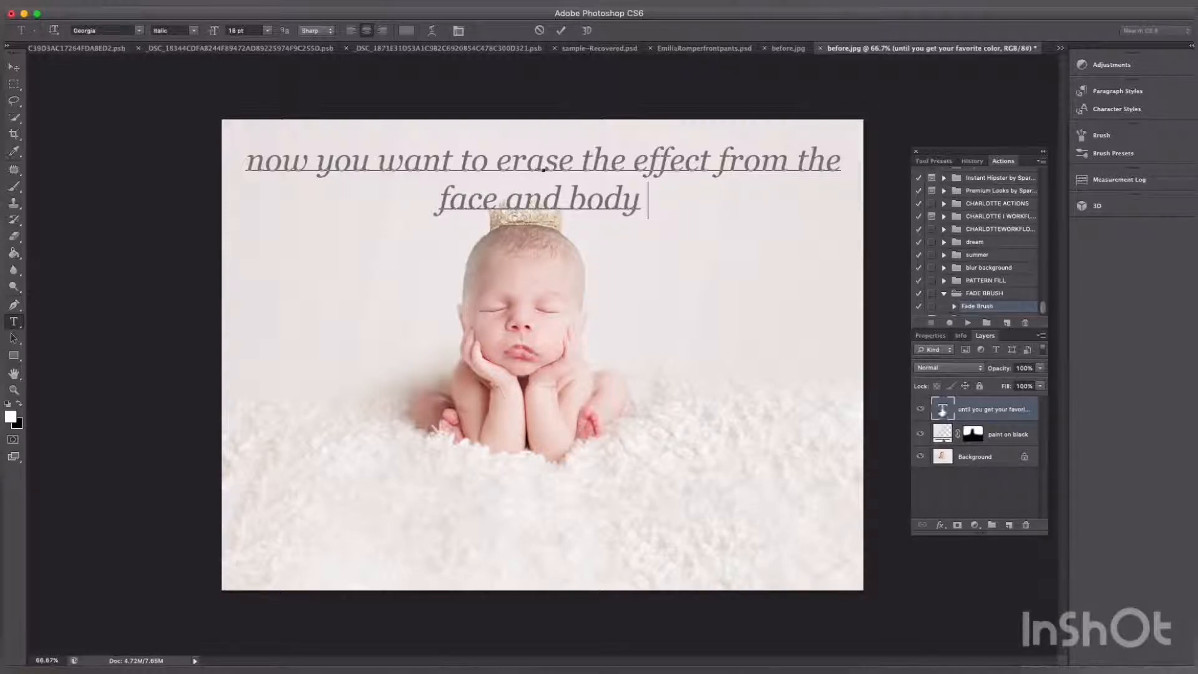
# Replace the caption's whole text with "go to the black mast again"
pyautogui.doubleClick(943, 409)
pyautogui.write('go t')
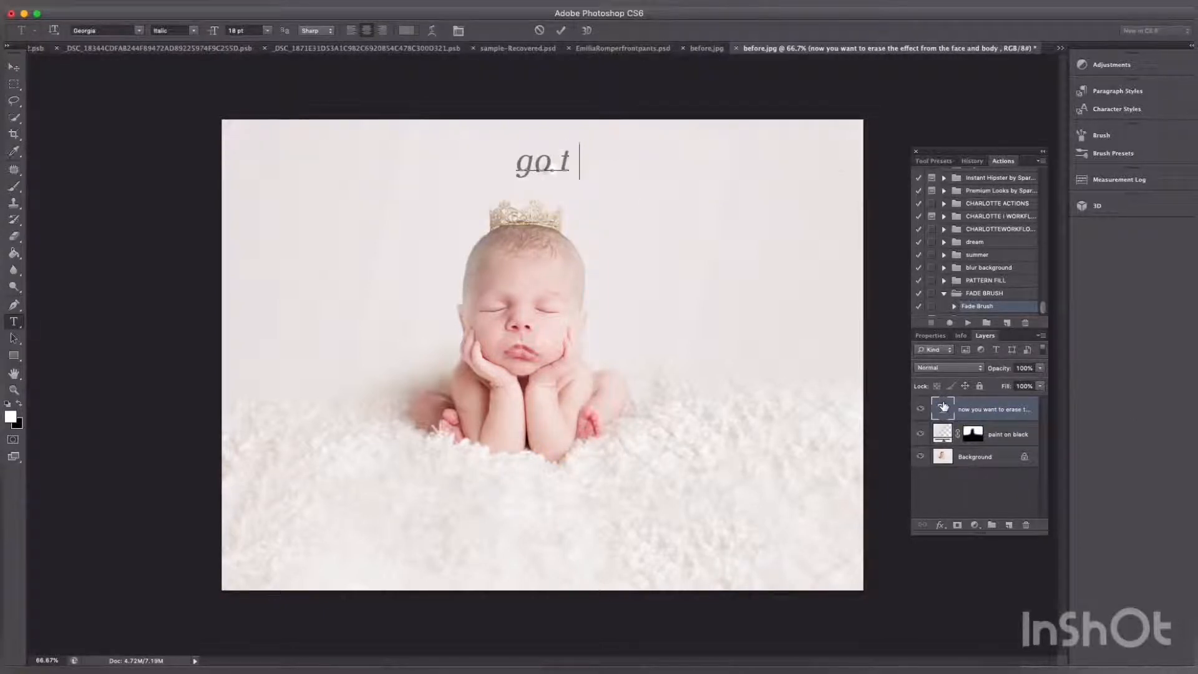
pyautogui.write('o the bla')
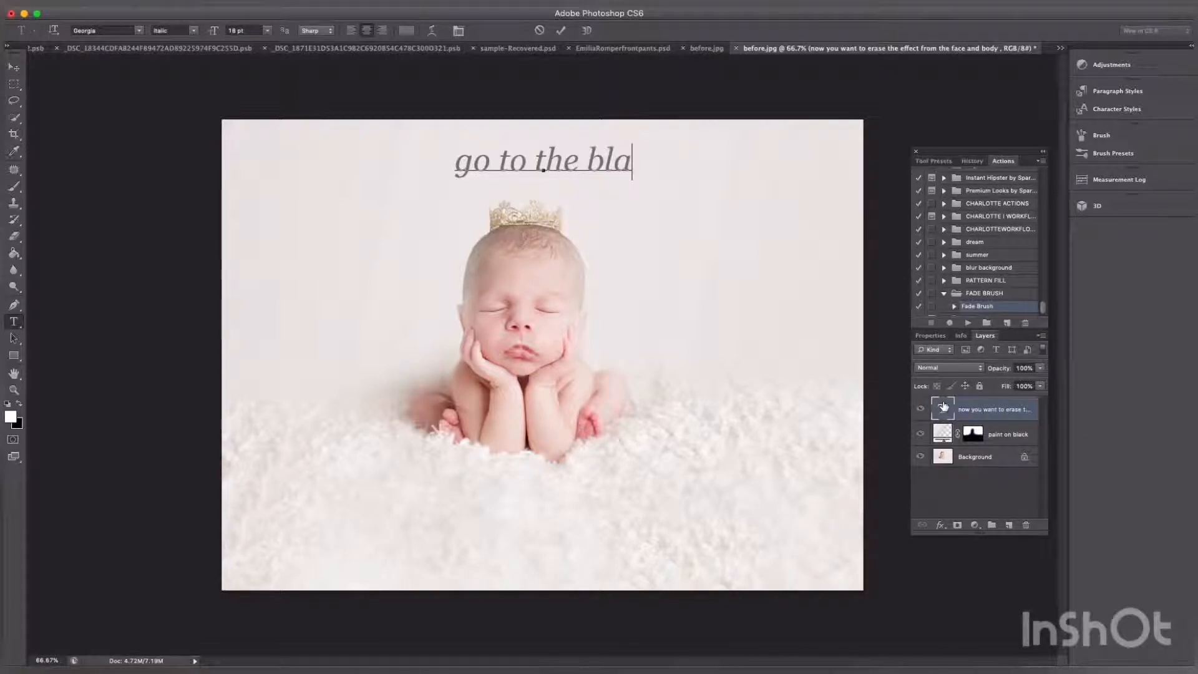
pyautogui.write('ck mast again')
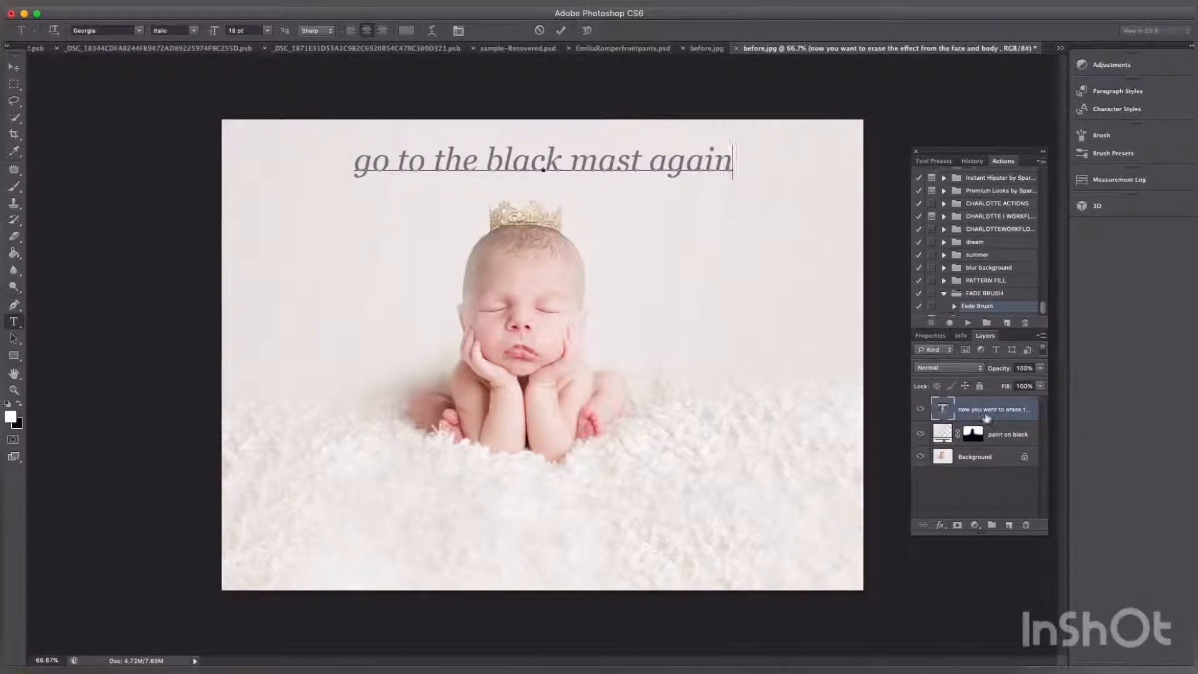
# Hide the caption layer, return to the Brush tool and select the mask of the "paint on black" layer
pyautogui.click(921, 409)
pyautogui.press('b')
pyautogui.click(972, 435)
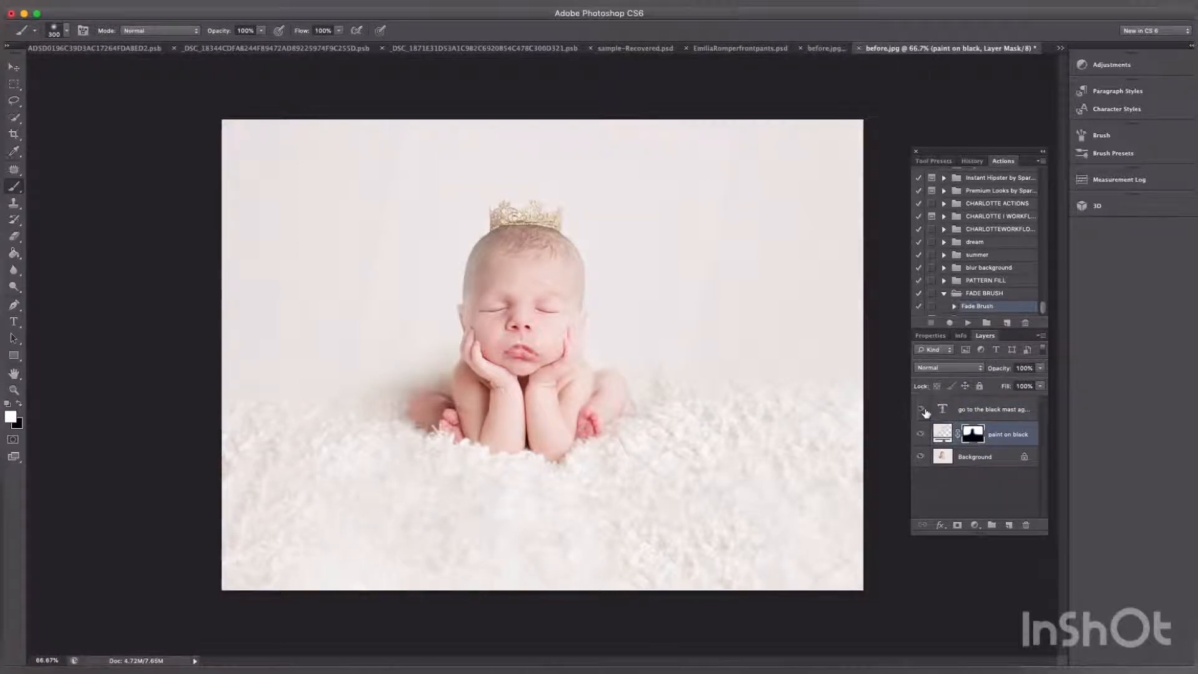
# Show the caption layer again and replace its text with "then select a black brush and erase"
pyautogui.click(922, 410)
pyautogui.doubleClick(943, 410)
pyautogui.write('then')
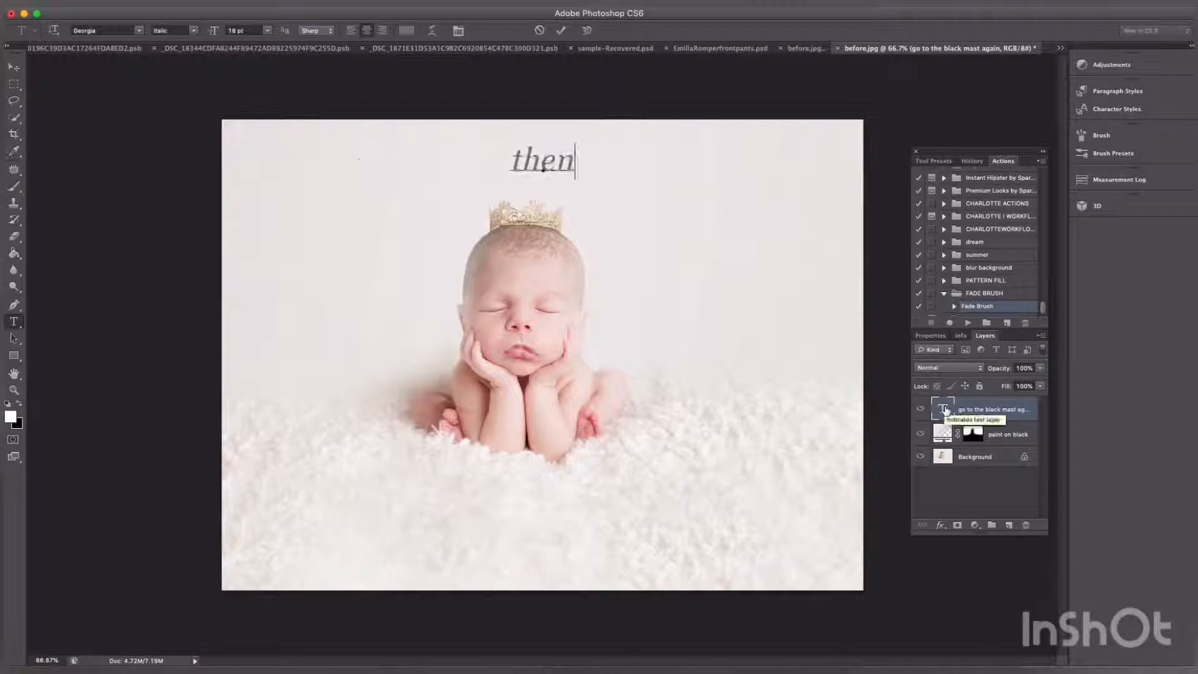
pyautogui.write(' select a ')
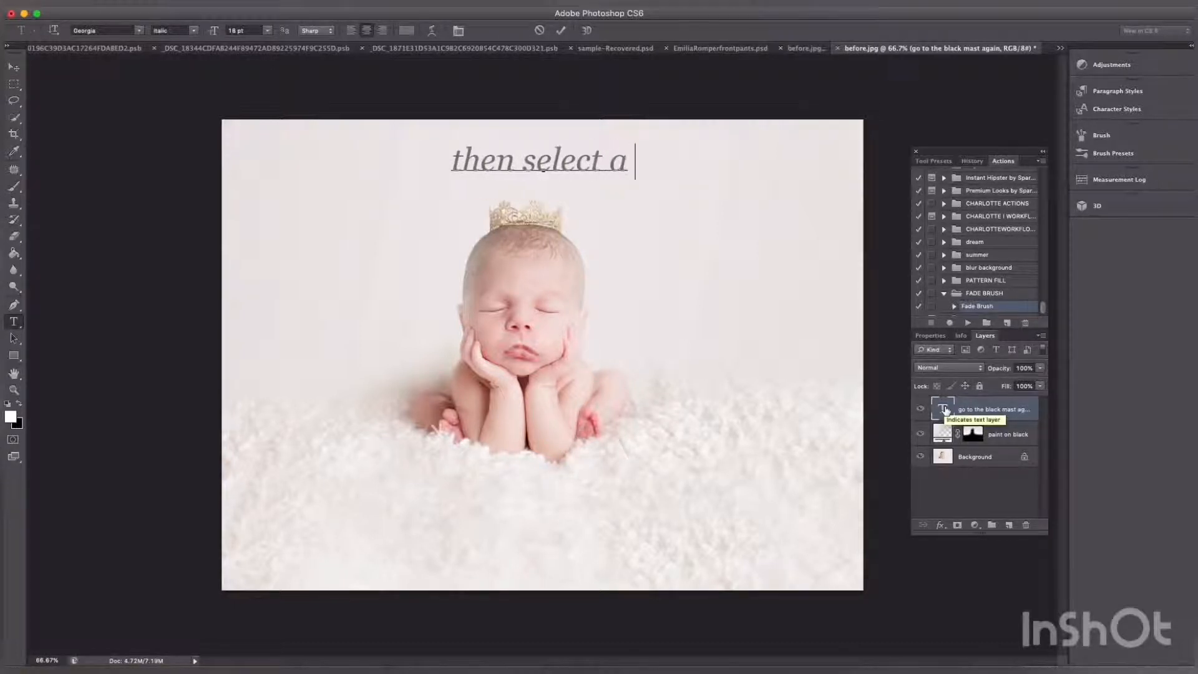
pyautogui.write('black b')
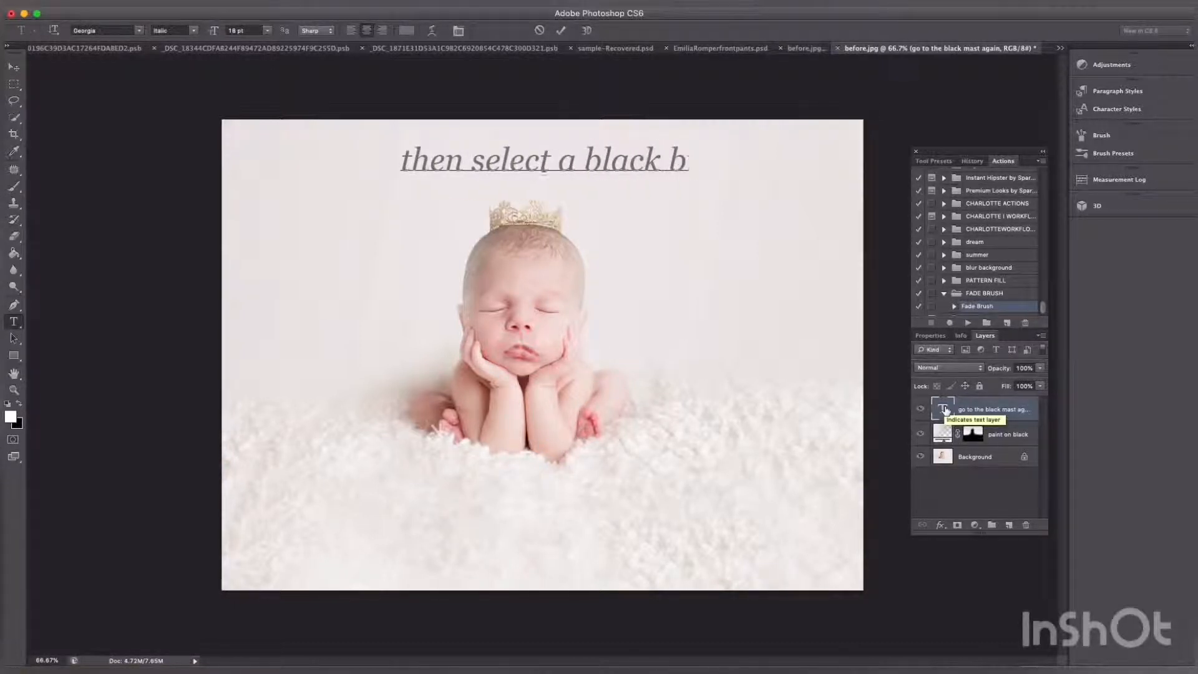
pyautogui.write('rush a')
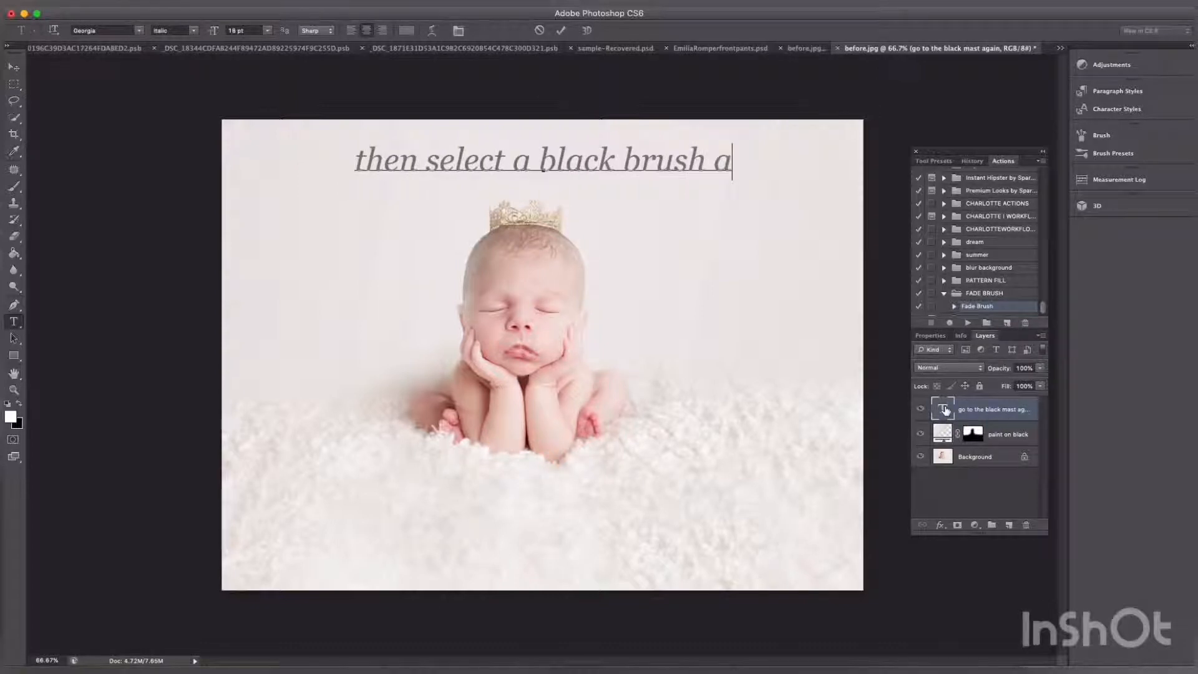
pyautogui.write('nd er')
pyautogui.press('BackSpace')
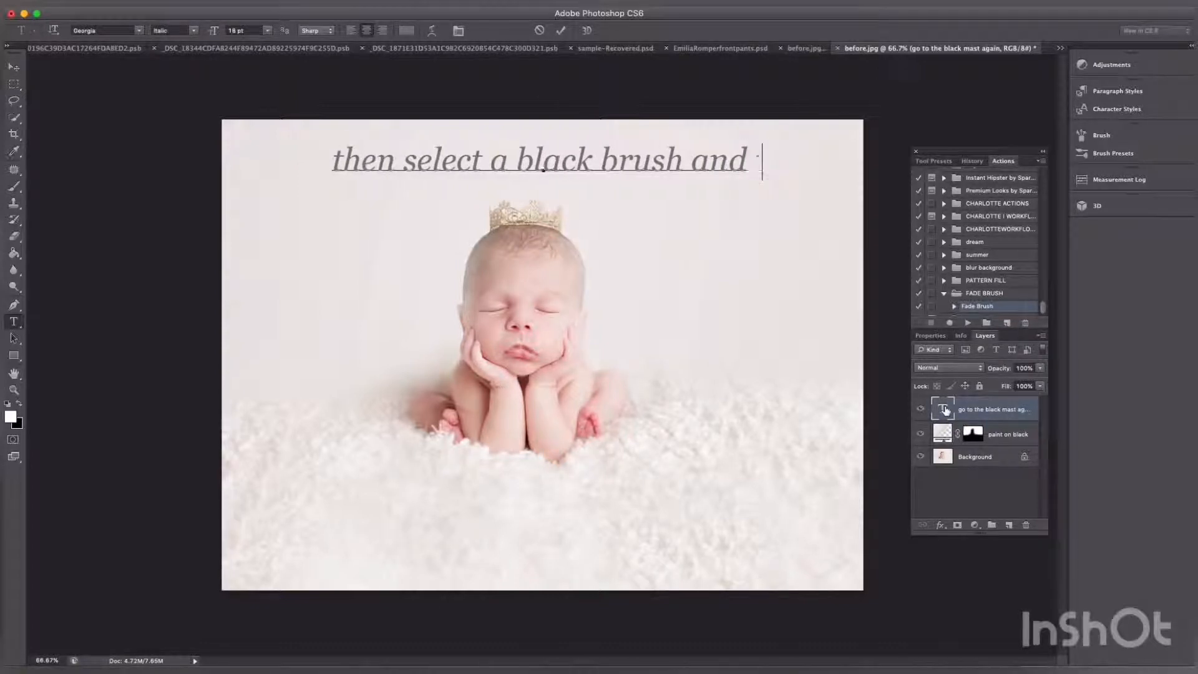
pyautogui.write('erase')
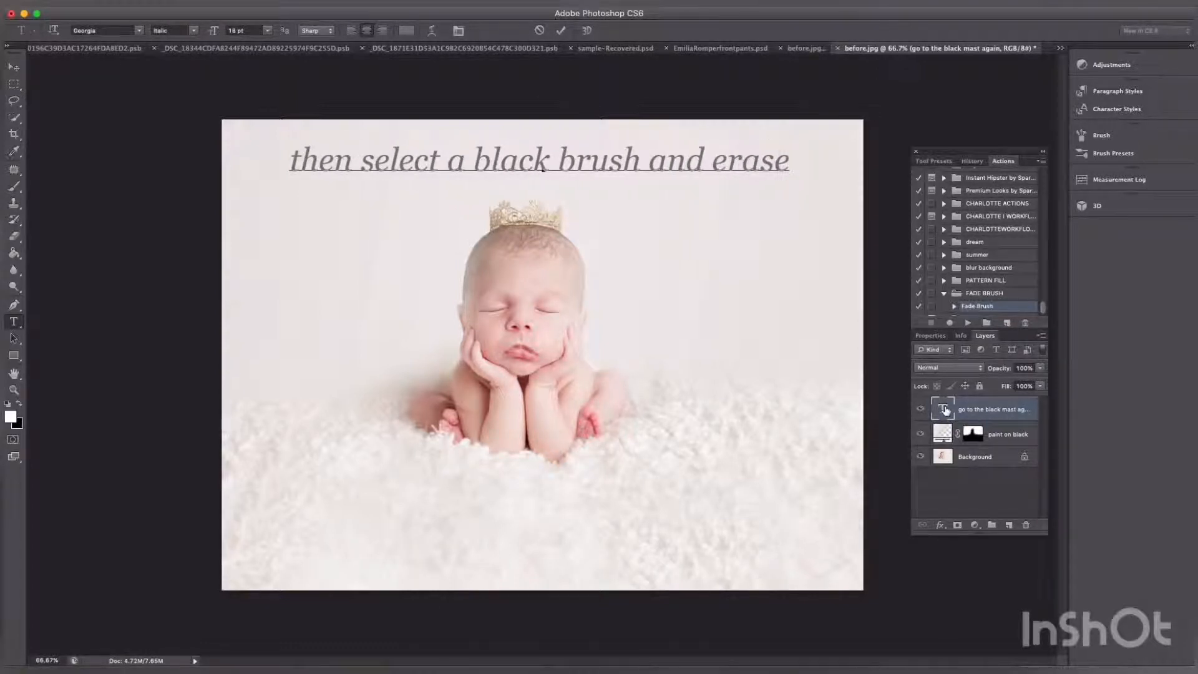
# Add "you can select opacity and modify as you like" to the caption, then hide its layer and return to the Brush tool
pyautogui.write(' you can')
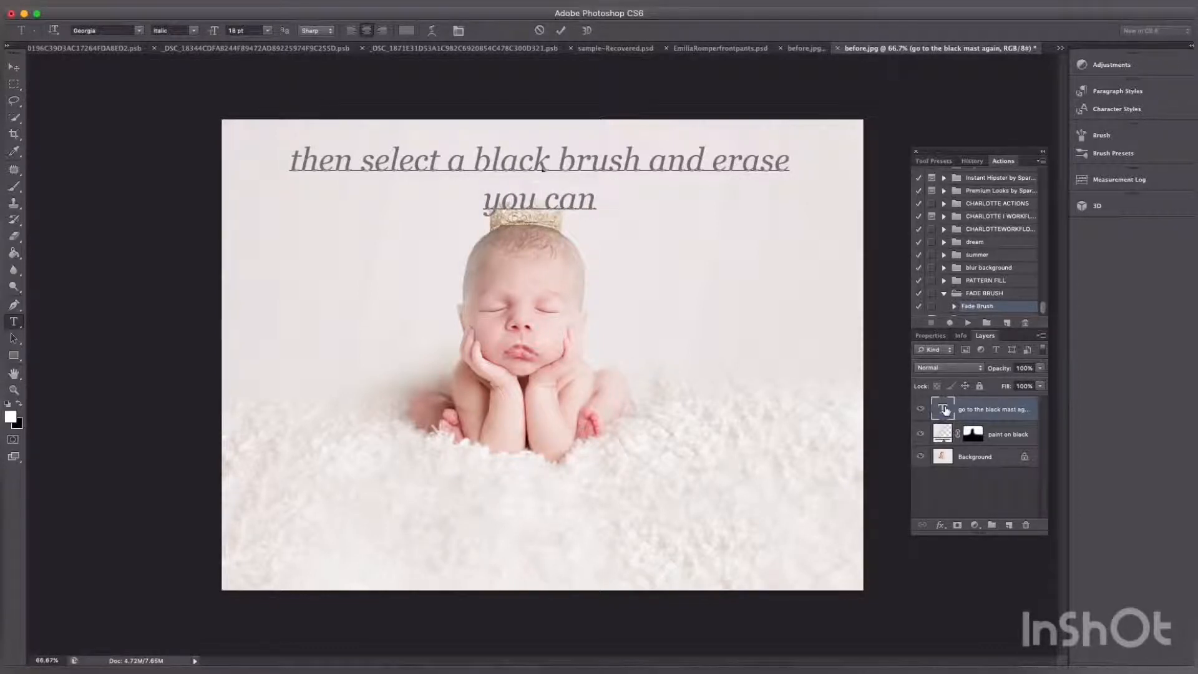
pyautogui.write(' select o')
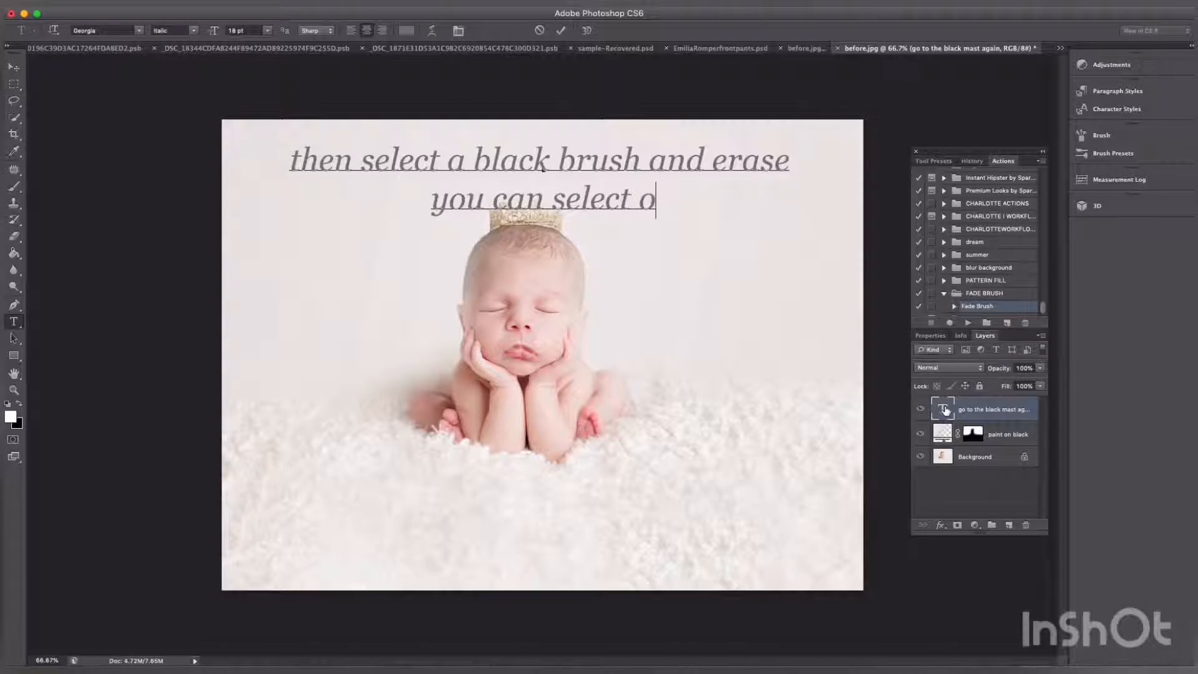
pyautogui.write('pacity ')
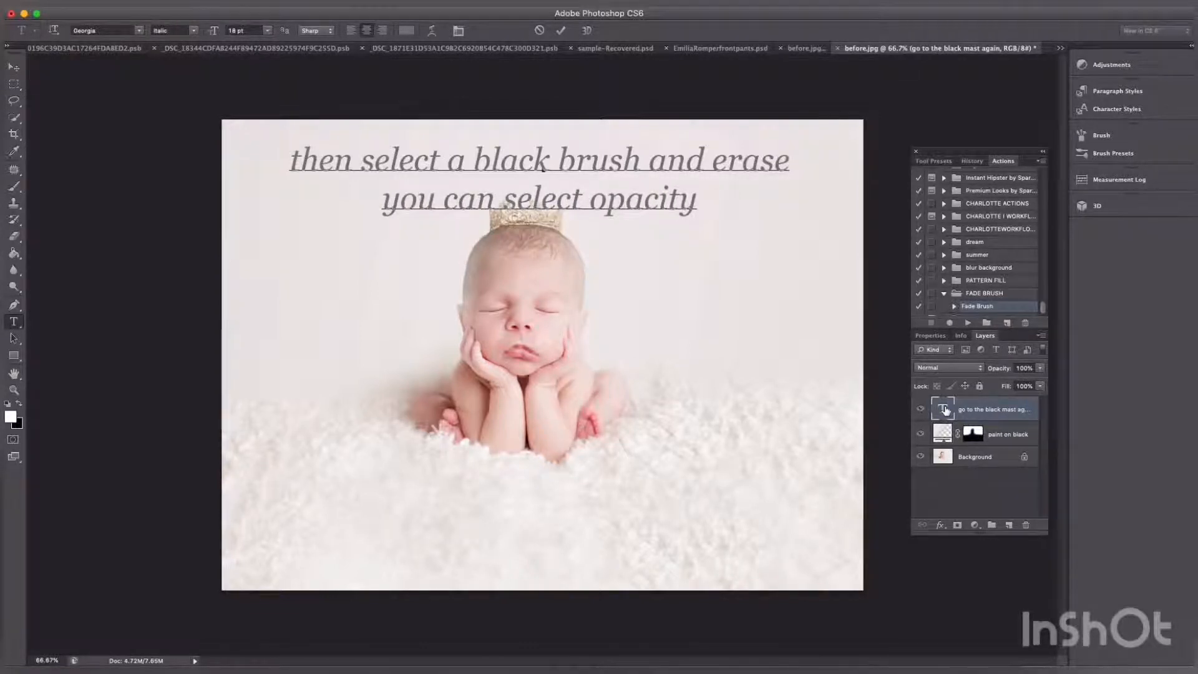
pyautogui.write('and modu')
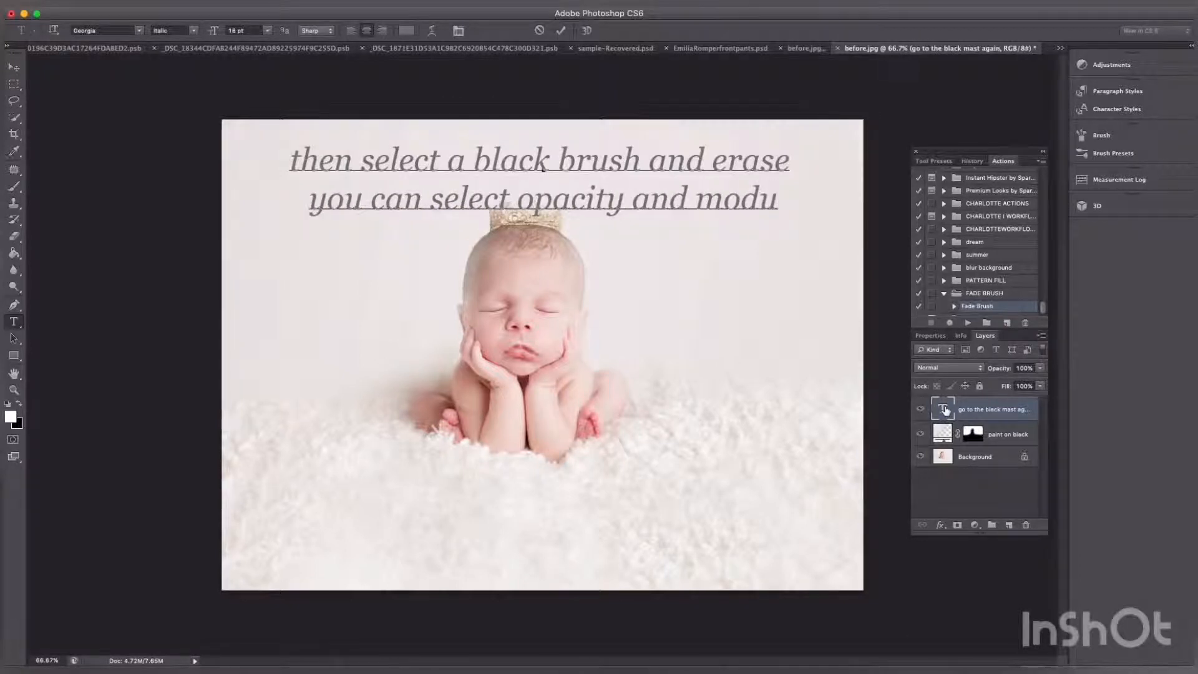
pyautogui.press('BackSpace')
pyautogui.write('ify')
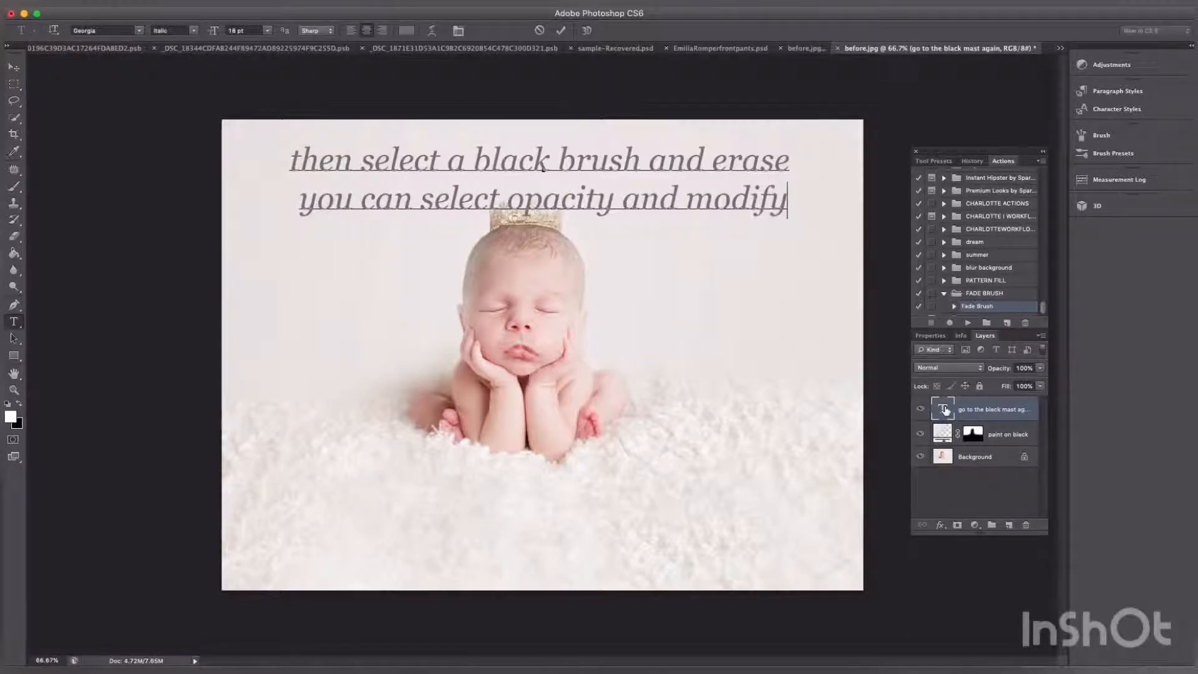
pyautogui.write(' as')
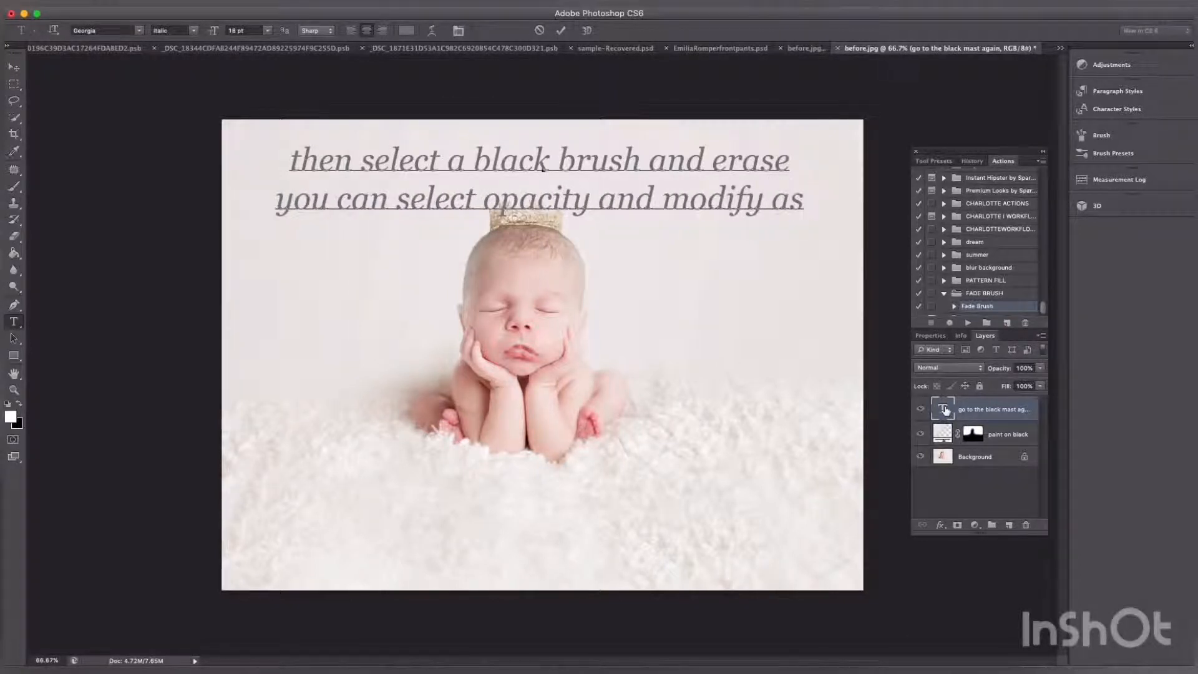
pyautogui.write(' you')
pyautogui.press('Return')
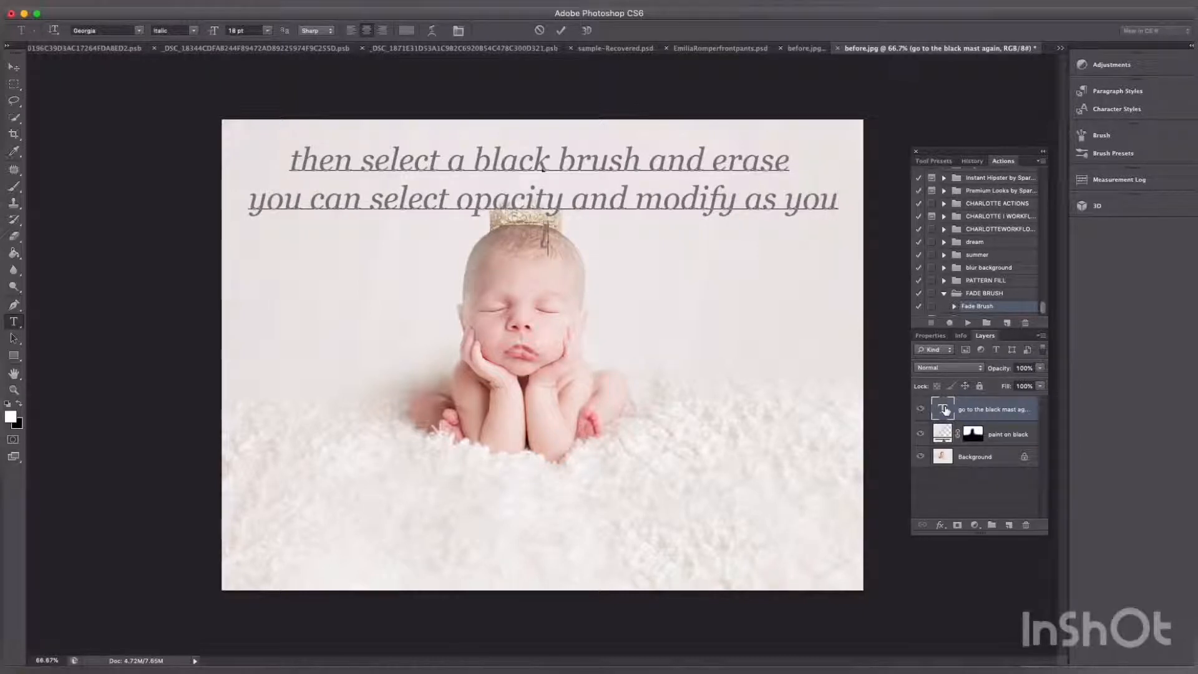
pyautogui.write('like')
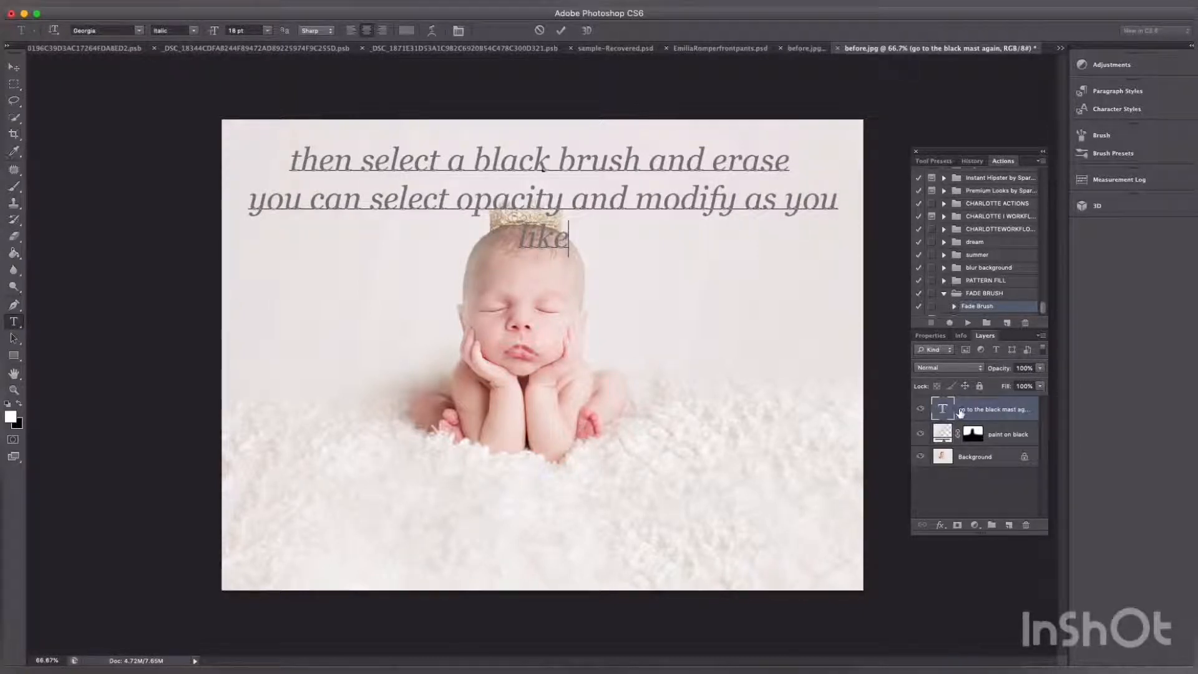
pyautogui.click(921, 410)
pyautogui.press('b')
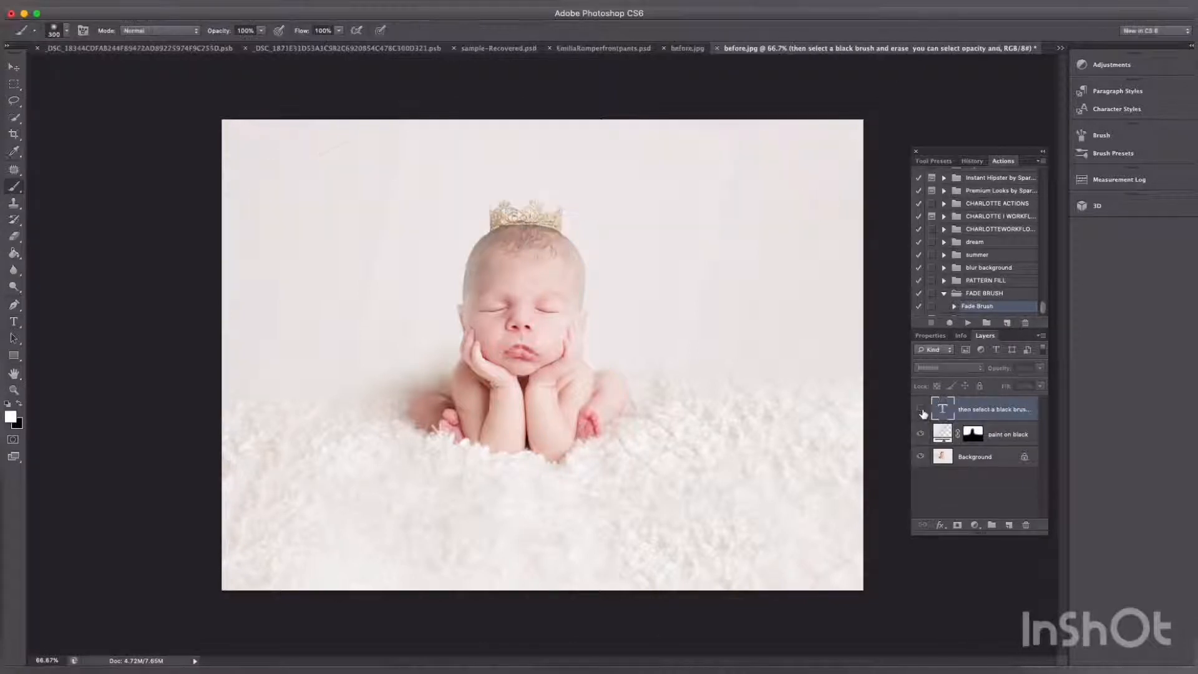
# Select the "paint on black" layer's mask and paint over the baby's face and head with a black 43 px brush to erase the fade
pyautogui.click(980, 436)
pyautogui.click(18, 404)
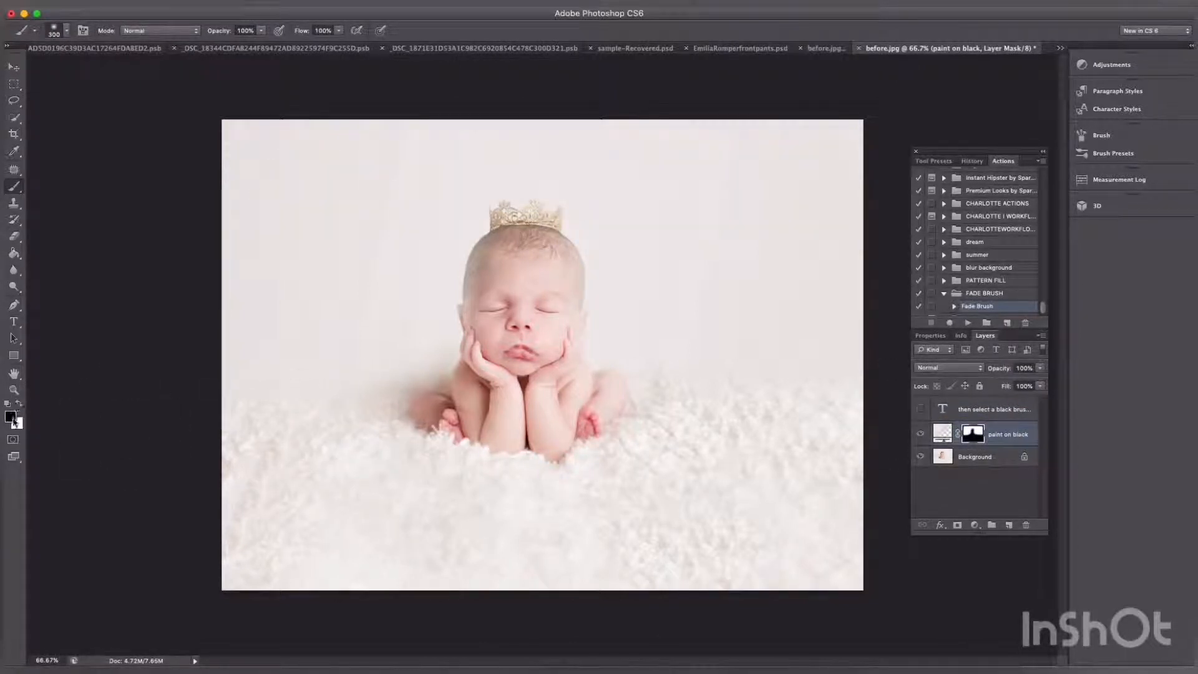
pyautogui.click(66, 31)
pyautogui.click(48, 66)
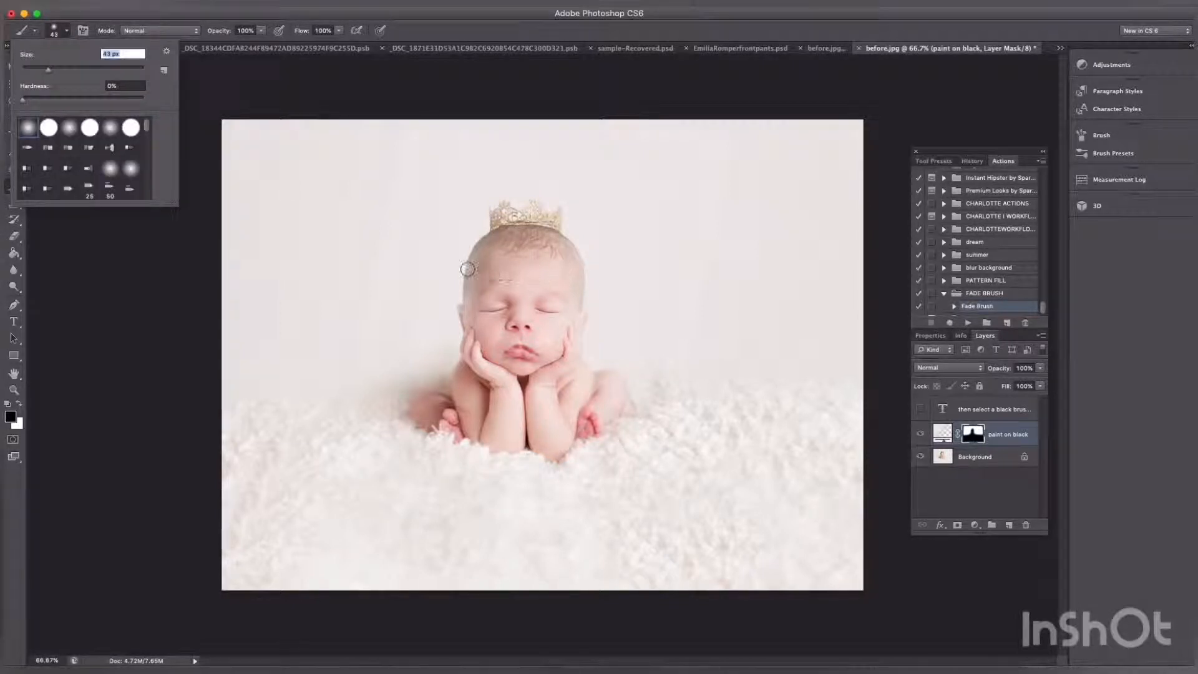
pyautogui.moveTo(471, 271)
pyautogui.mouseDown()
pyautogui.moveTo(479, 280)
pyautogui.moveTo(481, 249)
pyautogui.moveTo(458, 385)
pyautogui.moveTo(493, 297)
pyautogui.moveTo(485, 305)
pyautogui.moveTo(500, 208)
pyautogui.moveTo(513, 225)
pyautogui.moveTo(534, 206)
pyautogui.moveTo(545, 230)
pyautogui.moveTo(555, 220)
pyautogui.moveTo(578, 302)
pyautogui.moveTo(570, 343)
pyautogui.moveTo(542, 340)
pyautogui.moveTo(594, 388)
pyautogui.moveTo(616, 381)
pyautogui.moveTo(623, 393)
pyautogui.moveTo(580, 424)
pyautogui.moveTo(538, 324)
pyautogui.moveTo(484, 268)
pyautogui.moveTo(477, 309)
pyautogui.moveTo(465, 310)
pyautogui.moveTo(580, 316)
pyautogui.moveTo(575, 263)
pyautogui.moveTo(545, 230)
pyautogui.moveTo(558, 213)
pyautogui.mouseUp()
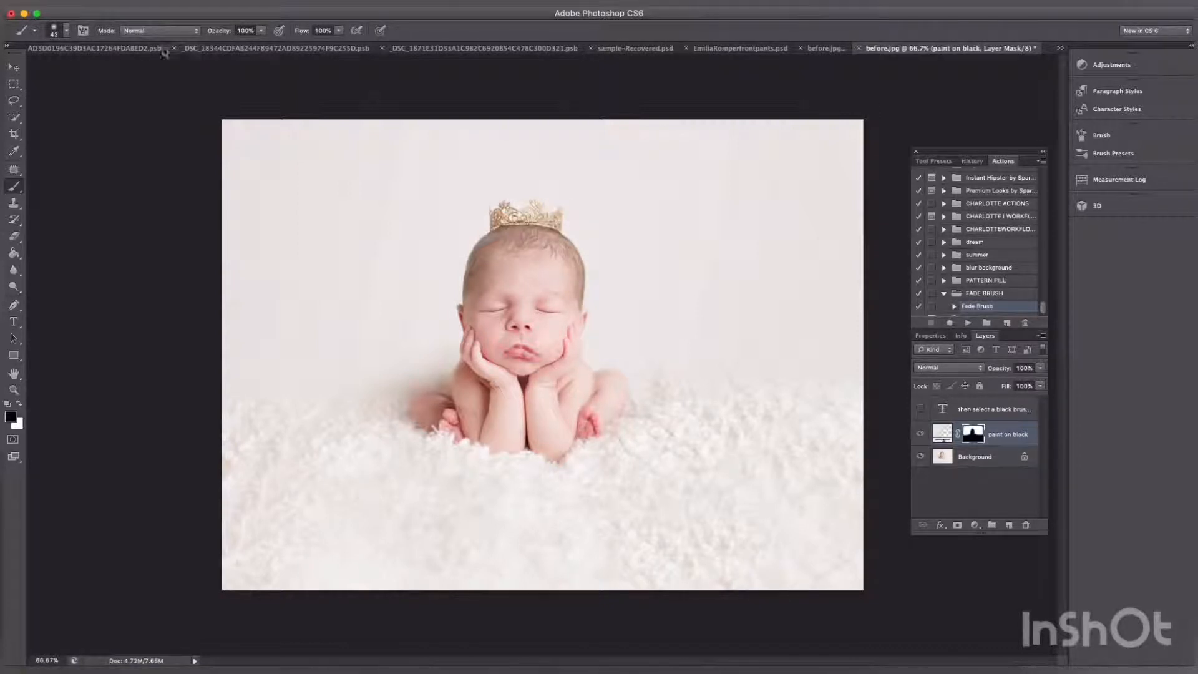
# Set the brush size to 23 px and paint black on the mask around the crown to erase the fade there
pyautogui.click(59, 32)
pyautogui.moveTo(46, 68); pyautogui.dragTo(35, 69)
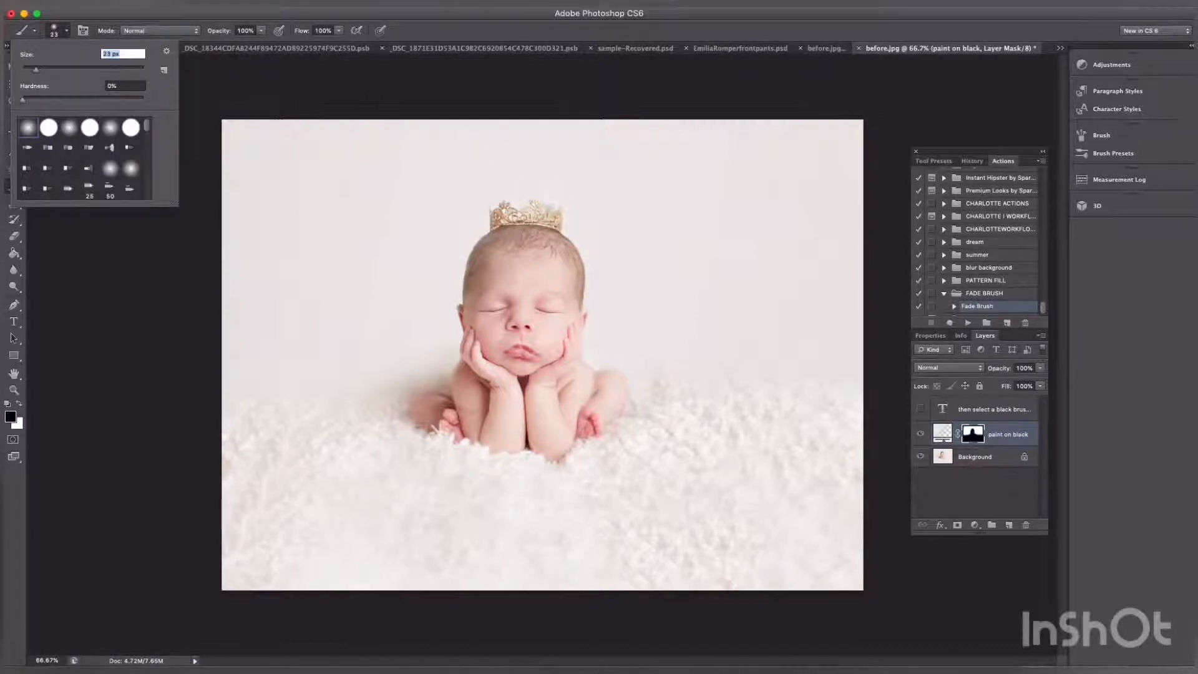
pyautogui.click(560, 213)
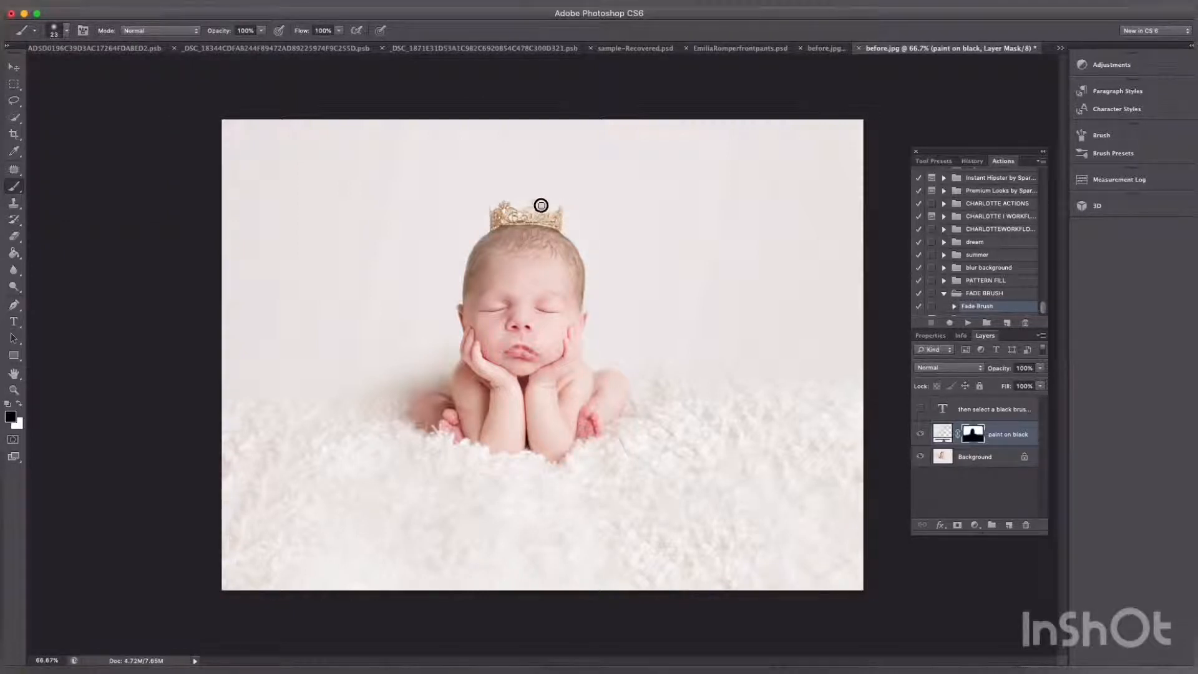
pyautogui.moveTo(541, 206); pyautogui.dragTo(535, 205)
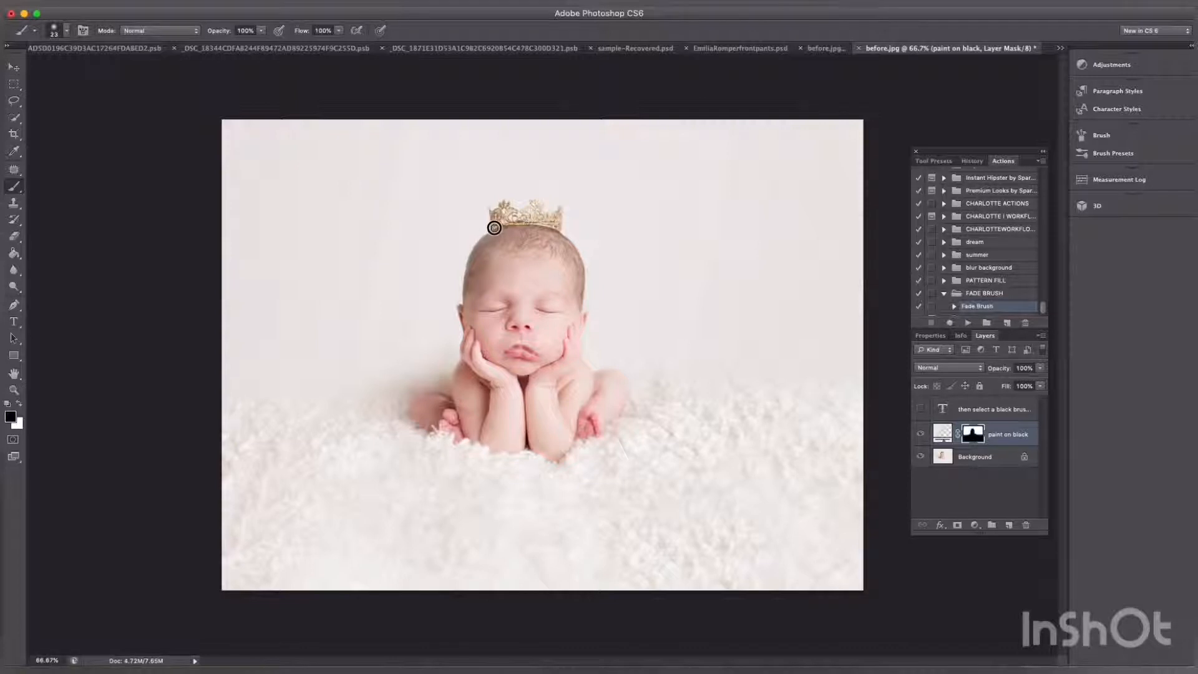
# Show the caption layer again and replace its text with "and modify opacity of the faded effect as you like"
pyautogui.click(920, 408)
pyautogui.click(992, 409)
pyautogui.doubleClick(943, 409)
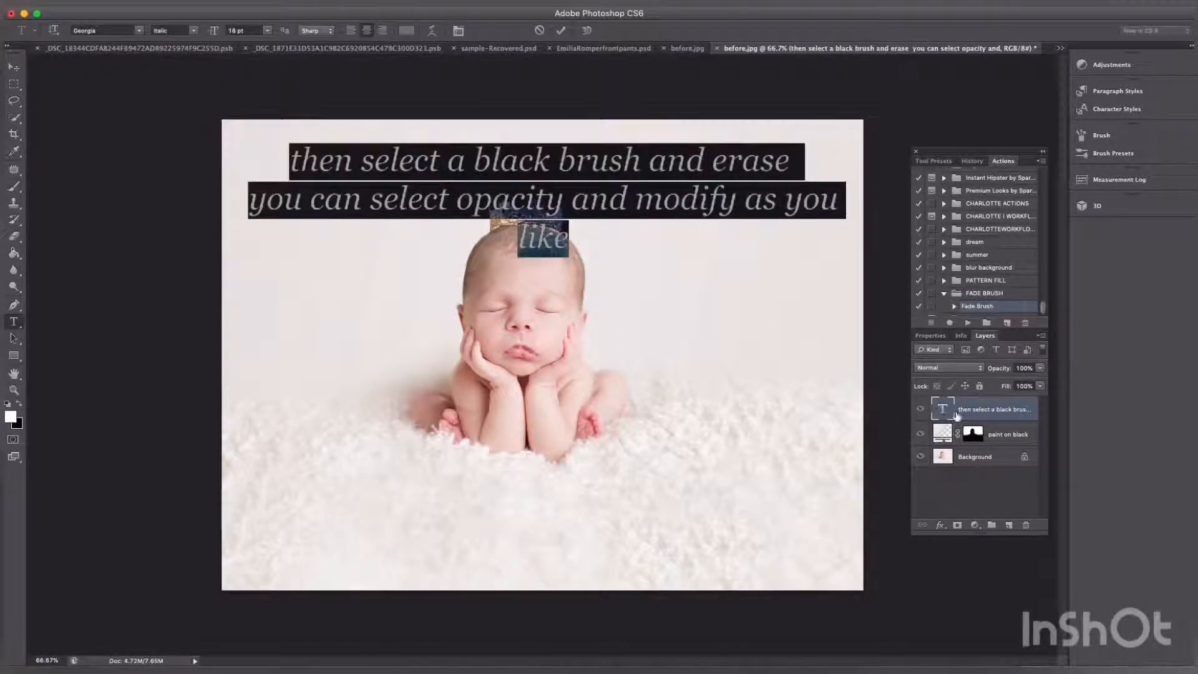
pyautogui.write('and')
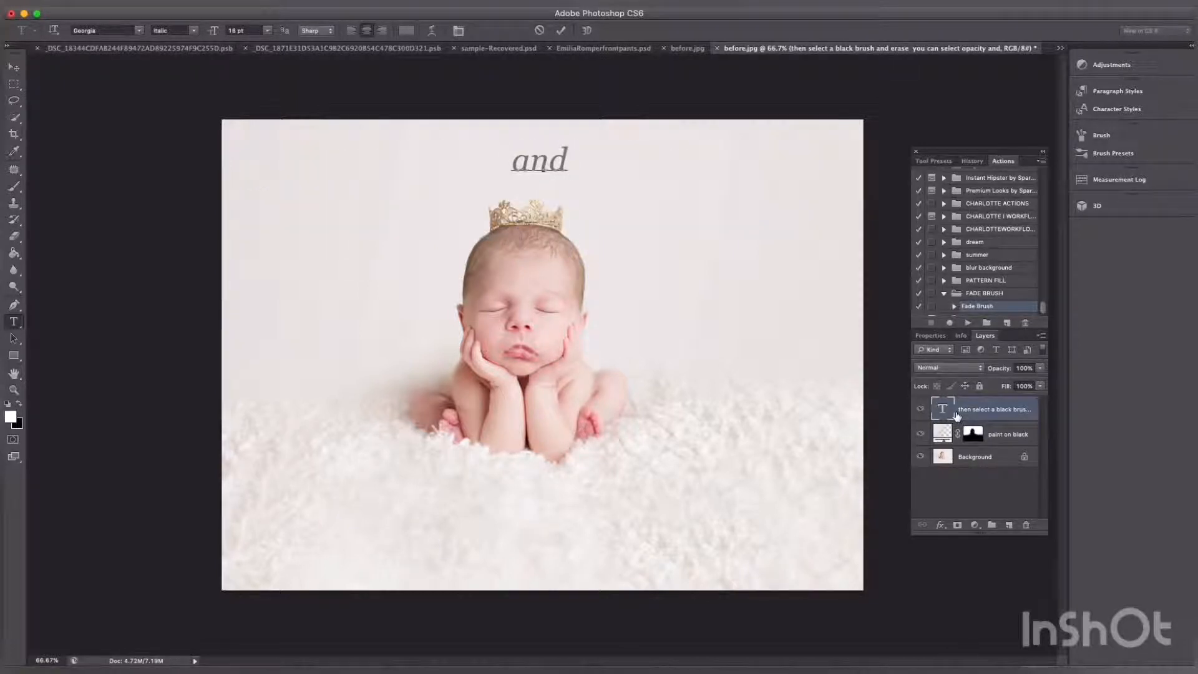
pyautogui.write(' modyfy')
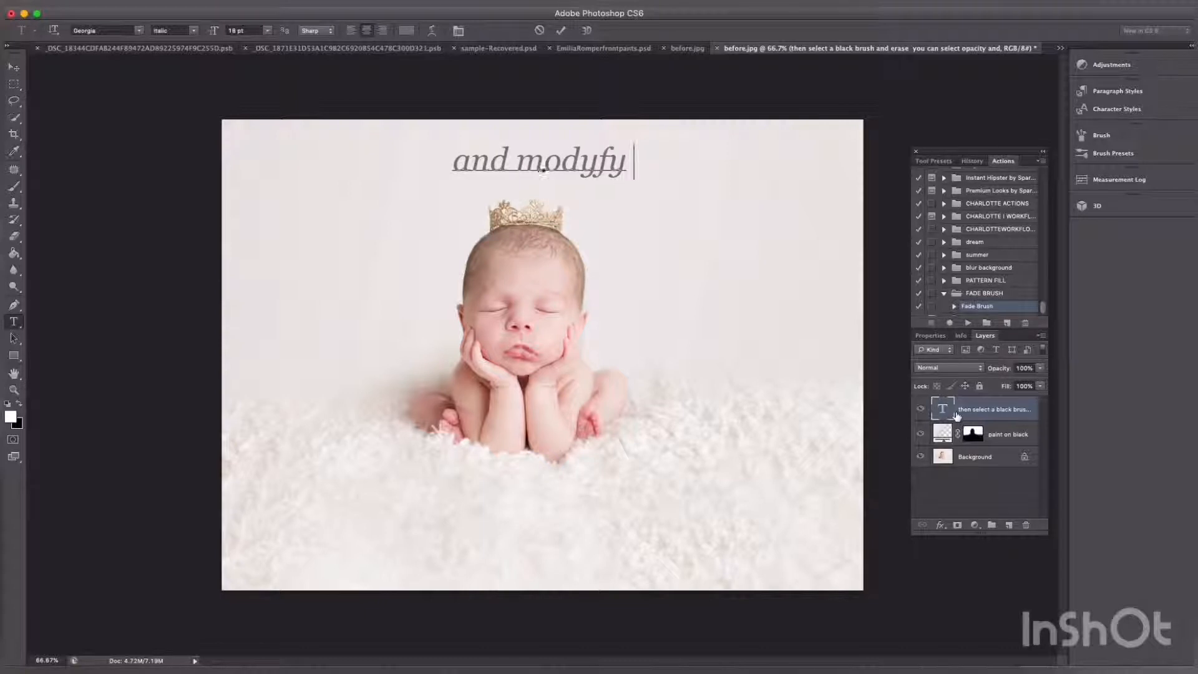
pyautogui.press('BackSpace')
pyautogui.press('BackSpace')
pyautogui.press('BackSpace')
pyautogui.write('if')
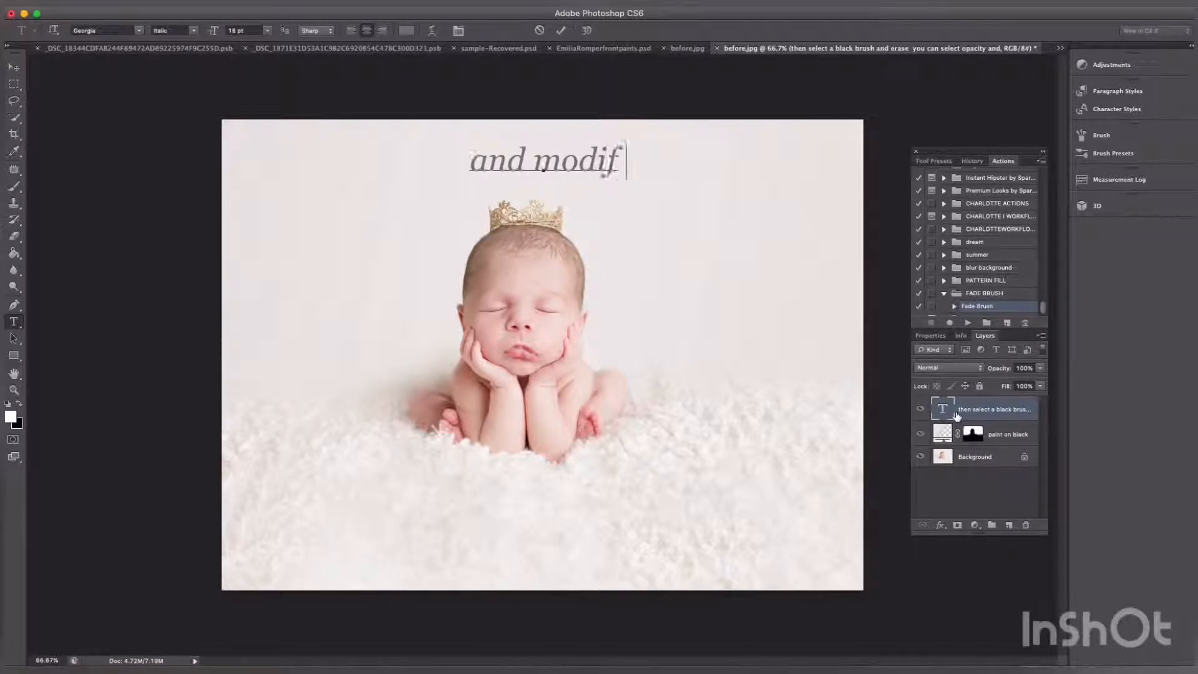
pyautogui.write('y opacity')
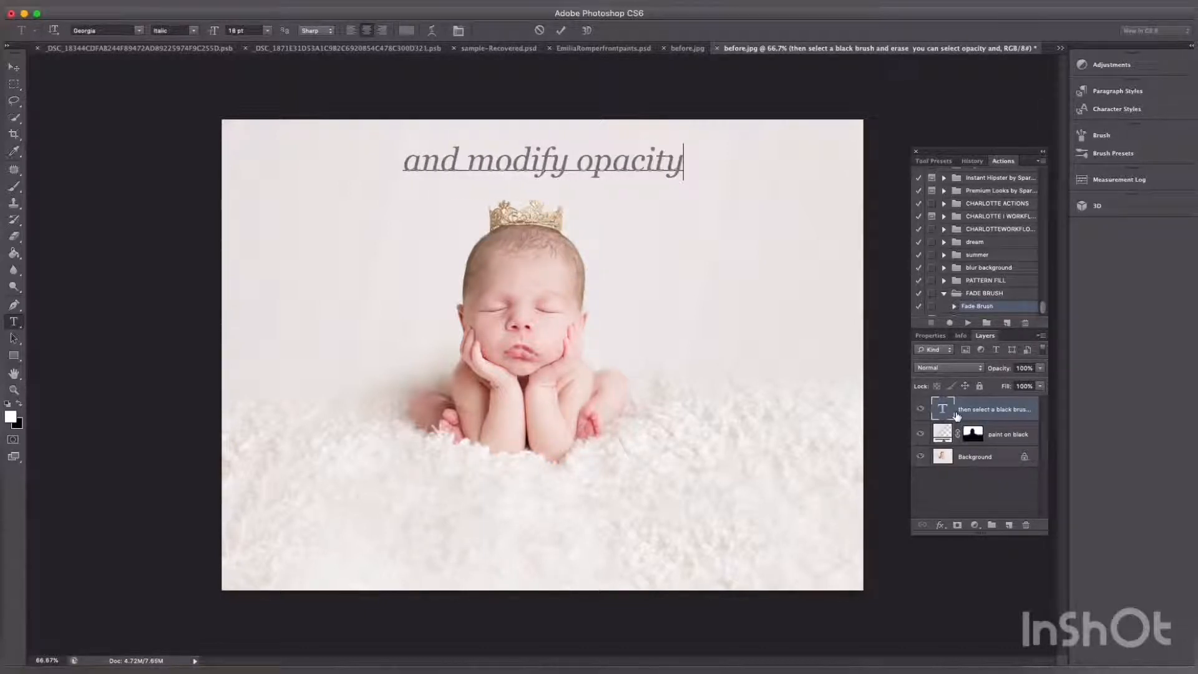
pyautogui.write(' of the')
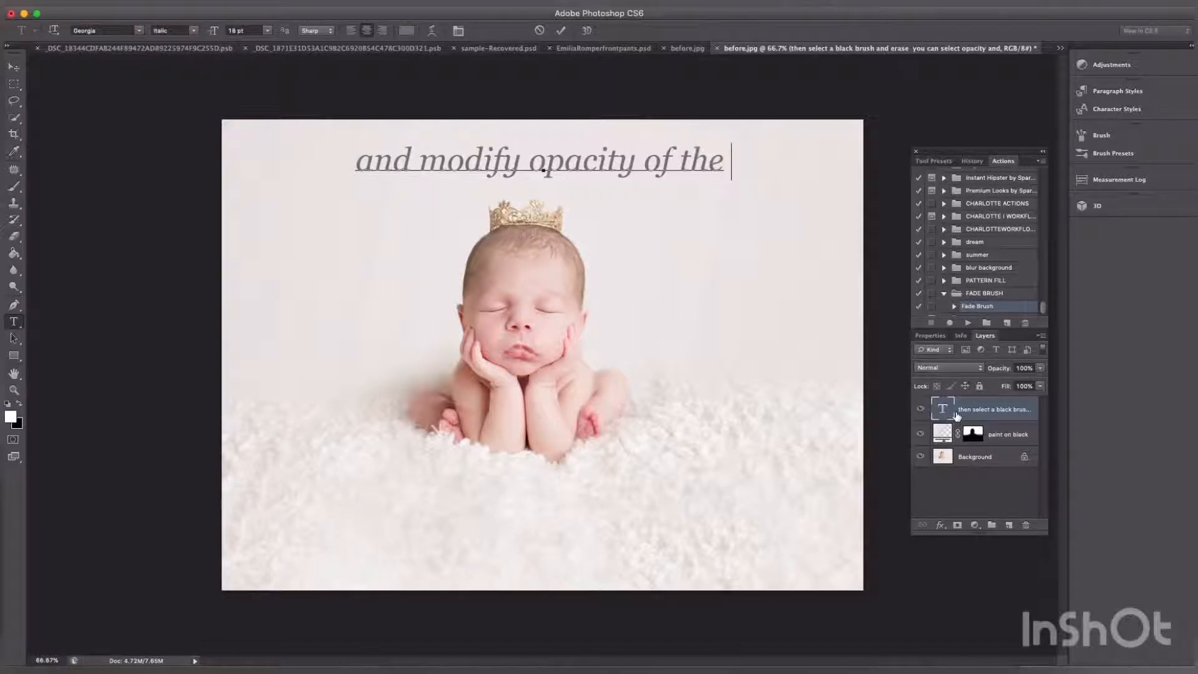
pyautogui.write(' fad')
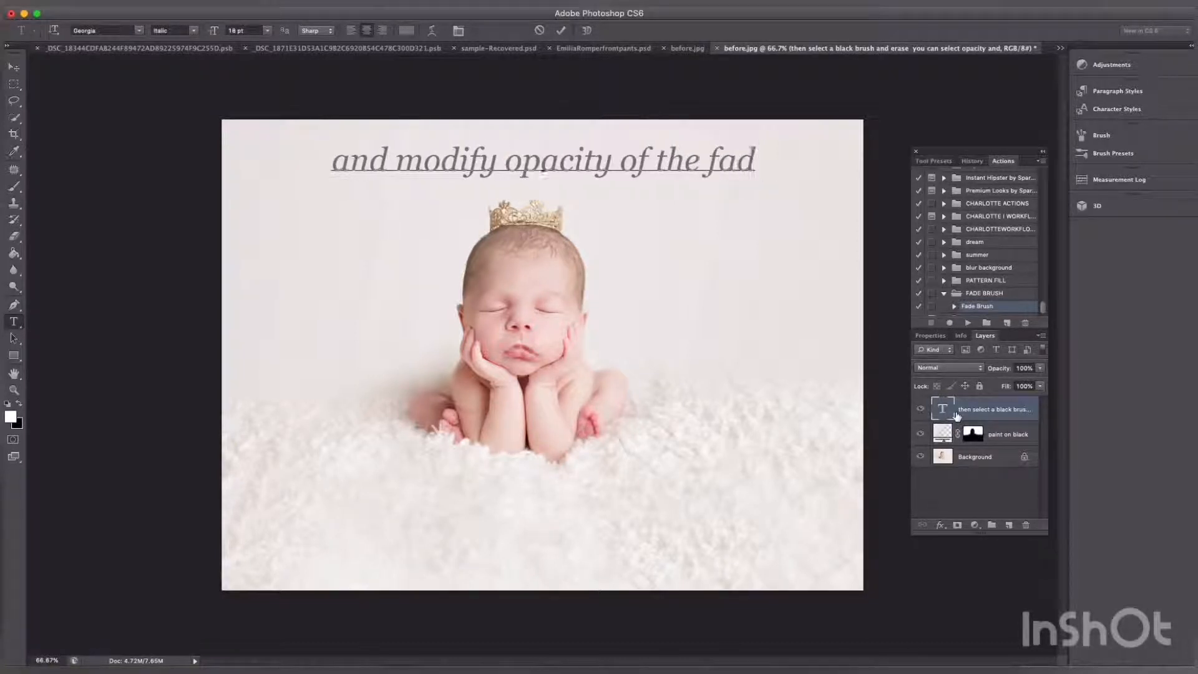
pyautogui.write('ed effc')
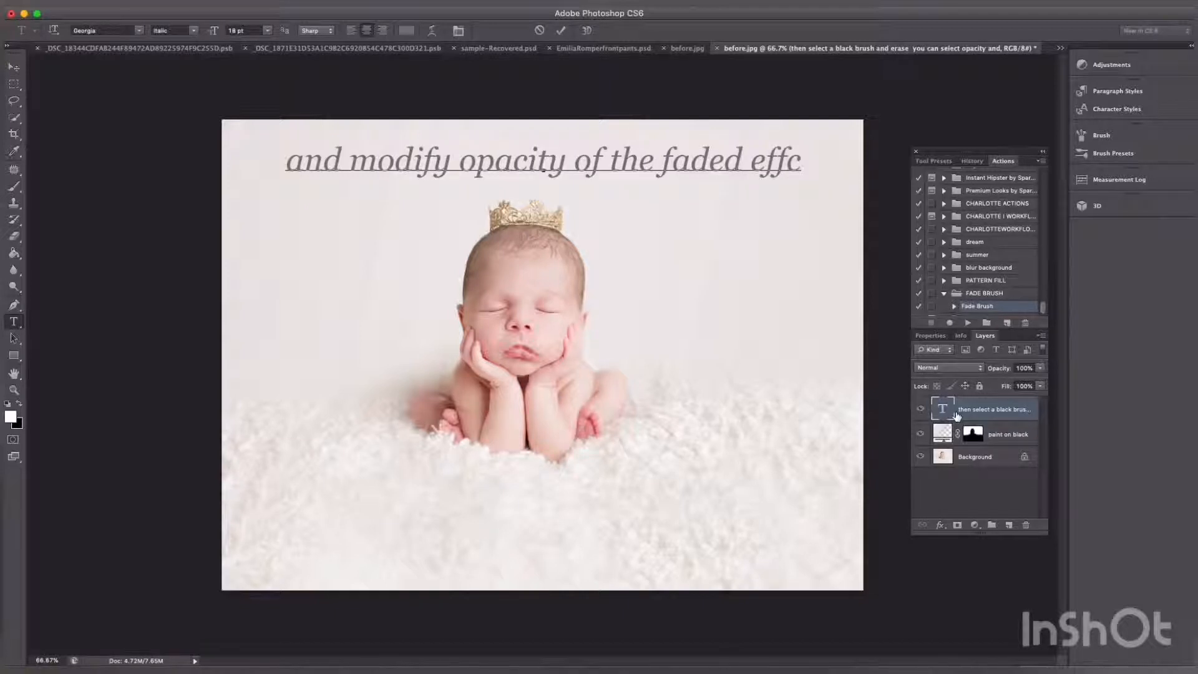
pyautogui.press('BackSpace')
pyautogui.write('ect ')
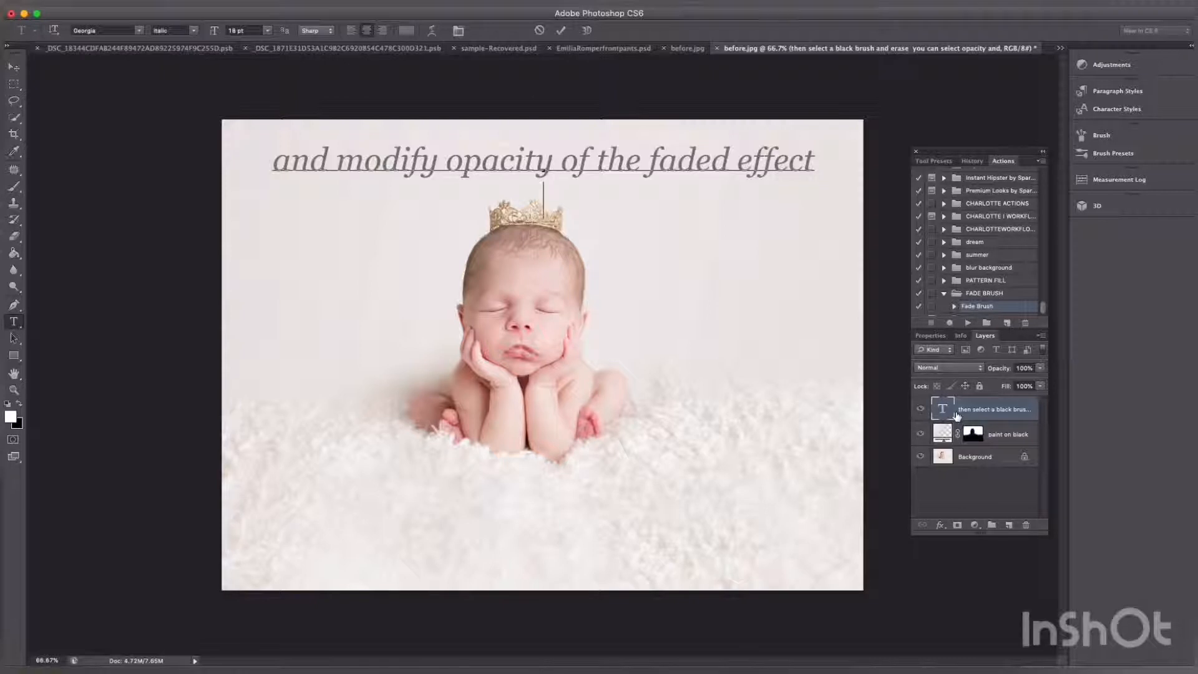
pyautogui.write('as you')
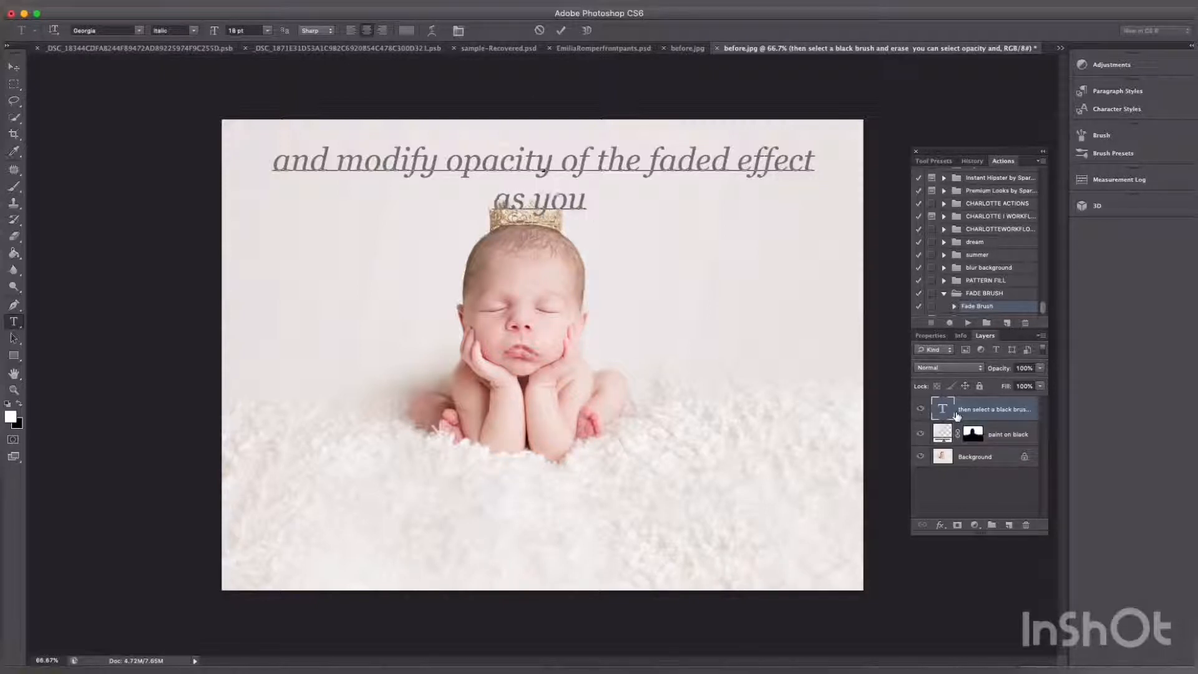
pyautogui.write(' like')
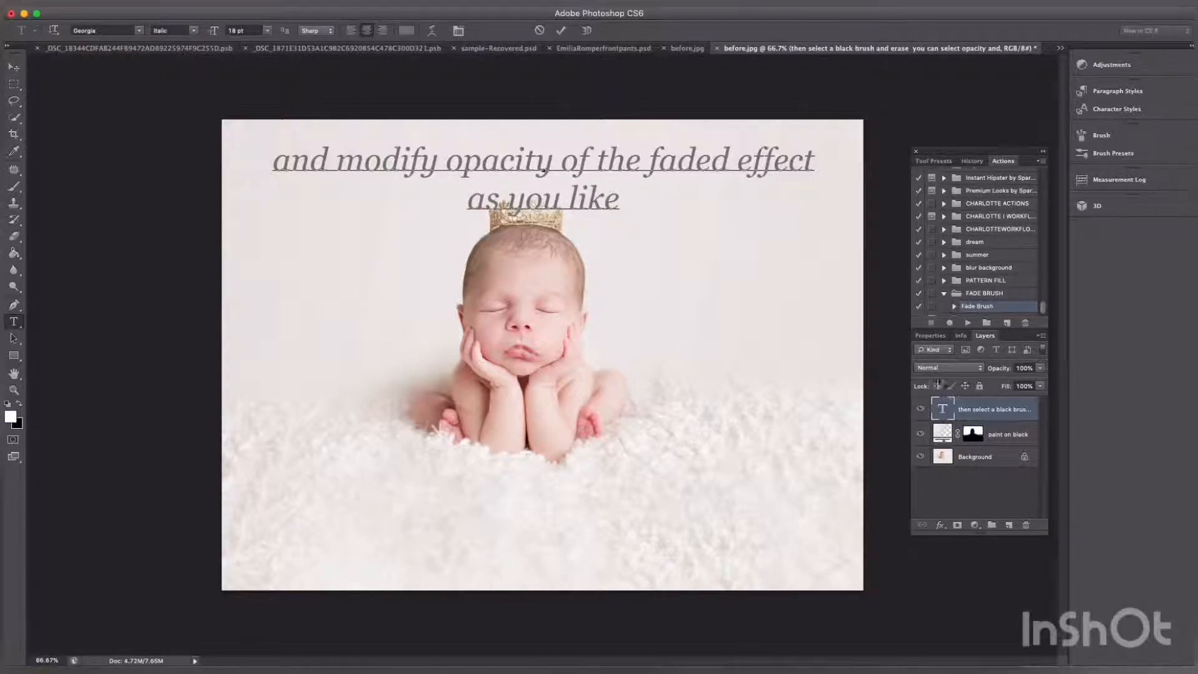
# Hide the caption layer, return to the Brush tool and adjust the opacity of the "paint on black" layer
pyautogui.click(921, 409)
pyautogui.press('b')
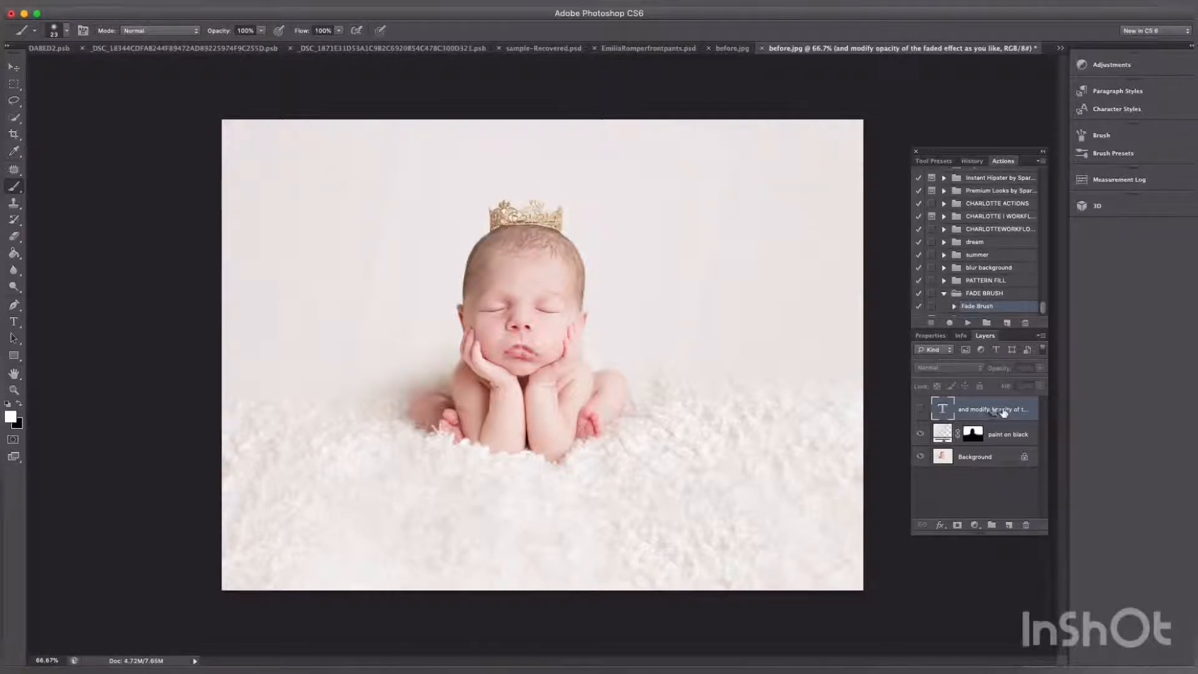
pyautogui.click(1003, 436)
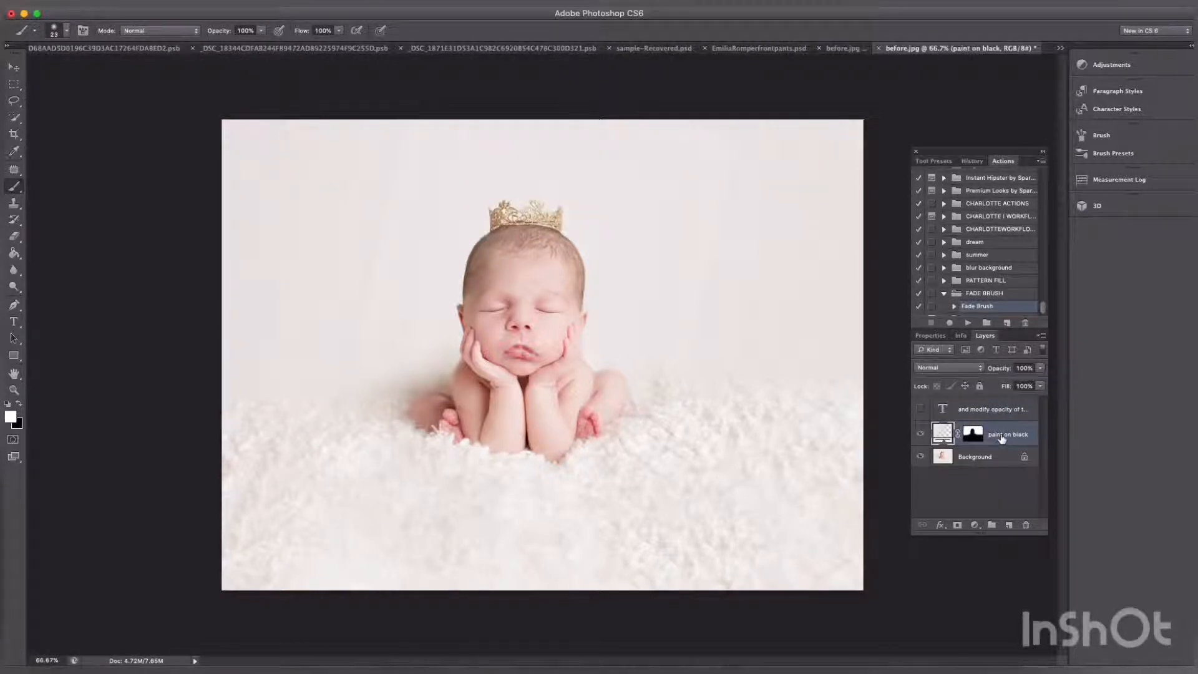
pyautogui.click(1040, 369)
pyautogui.moveTo(1042, 380)
pyautogui.mouseDown()
pyautogui.moveTo(963, 389)
pyautogui.moveTo(1031, 387)
pyautogui.mouseUp()
# Show the caption layer again and replace its text with "then your done"
pyautogui.click(922, 410)
pyautogui.click(943, 410)
pyautogui.doubleClick(944, 410)
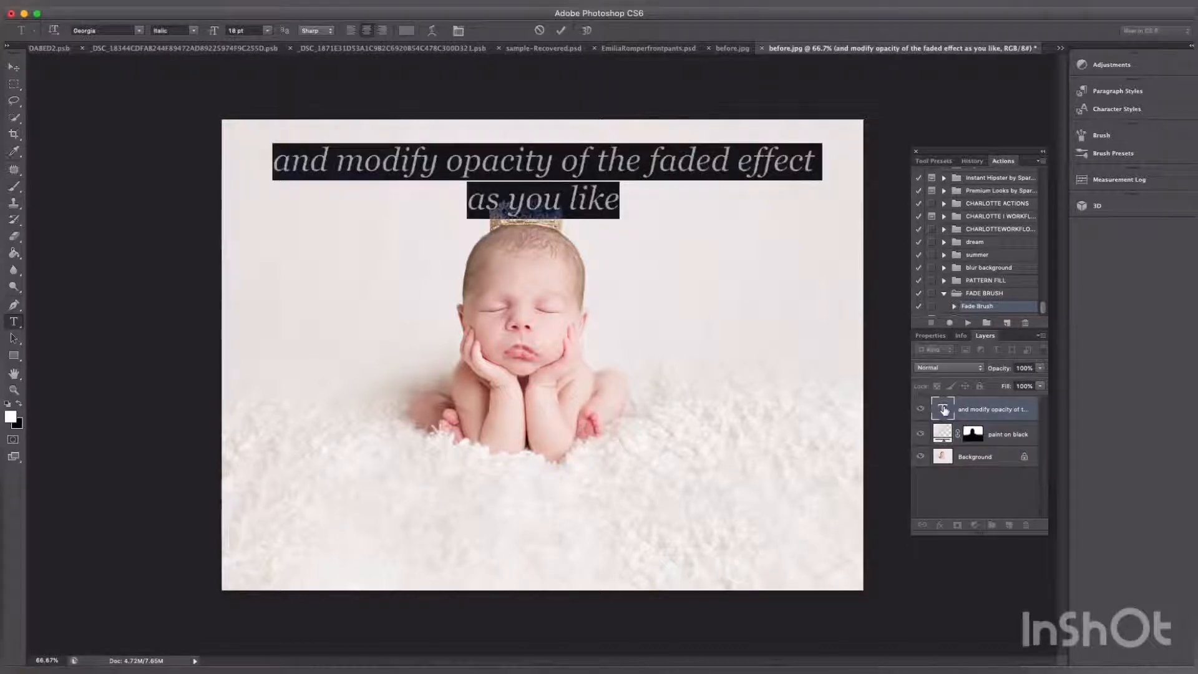
pyautogui.write('then ')
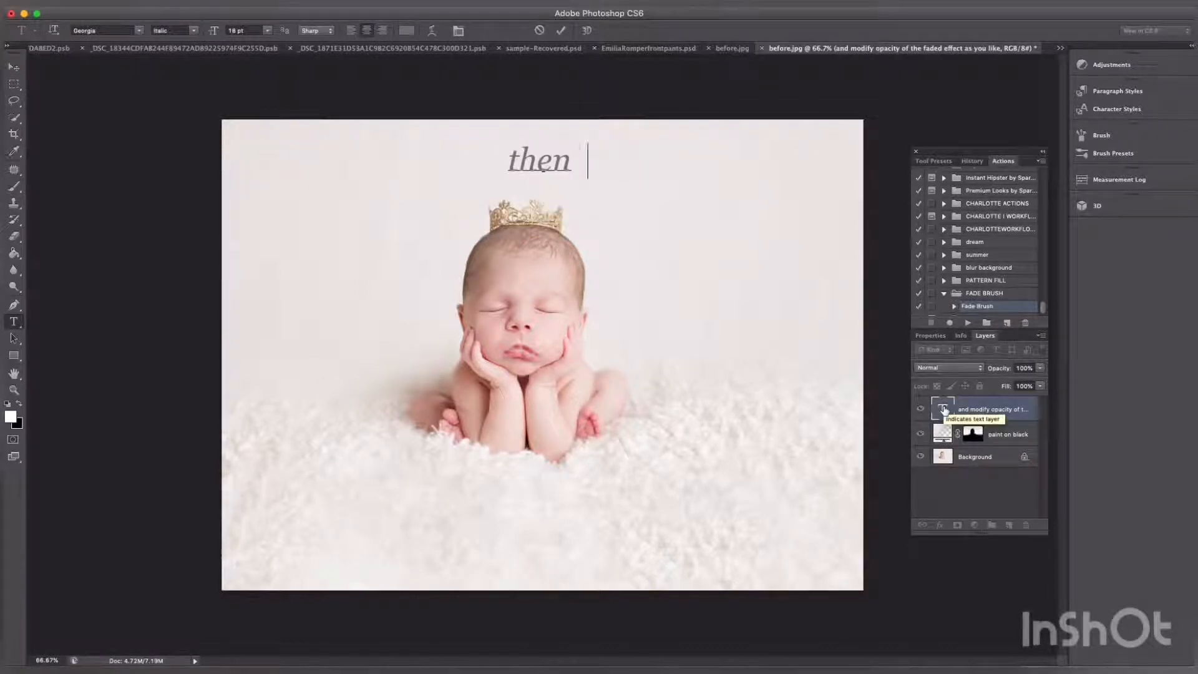
pyautogui.write('your done')
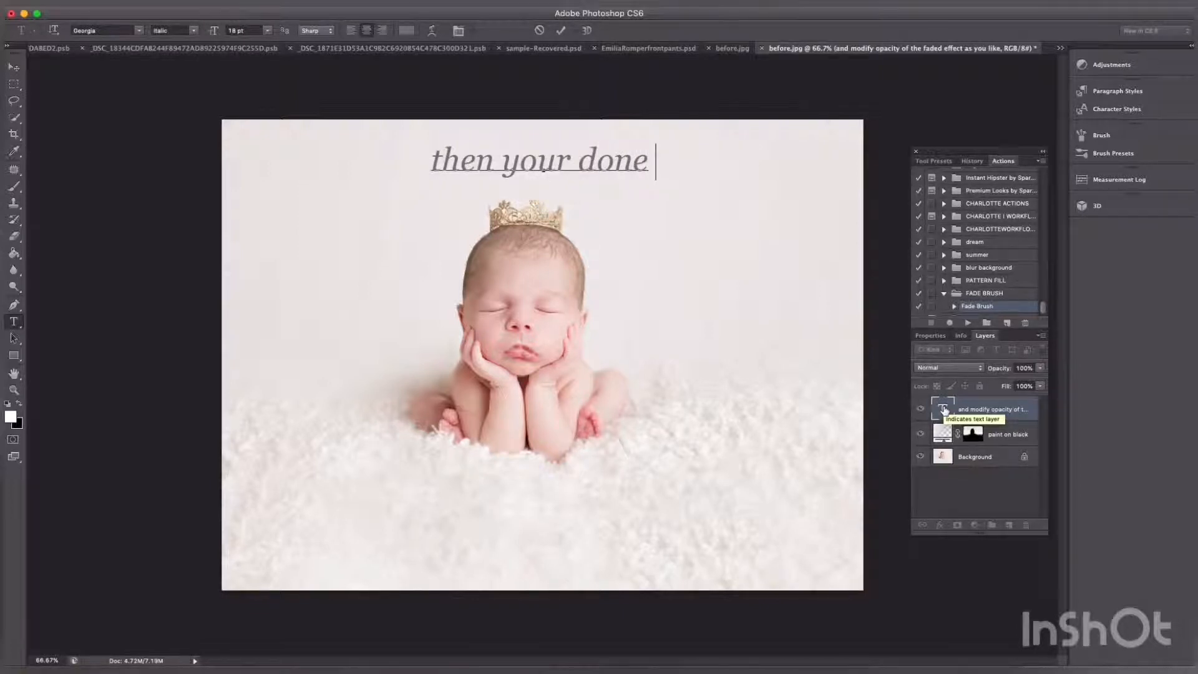
# Clear the current caption wording and write "thank you for watching" in its place
pyautogui.write(' thank')
pyautogui.press('BackSpace')
pyautogui.press('BackSpace')
pyautogui.press('BackSpace')
pyautogui.press('BackSpace')
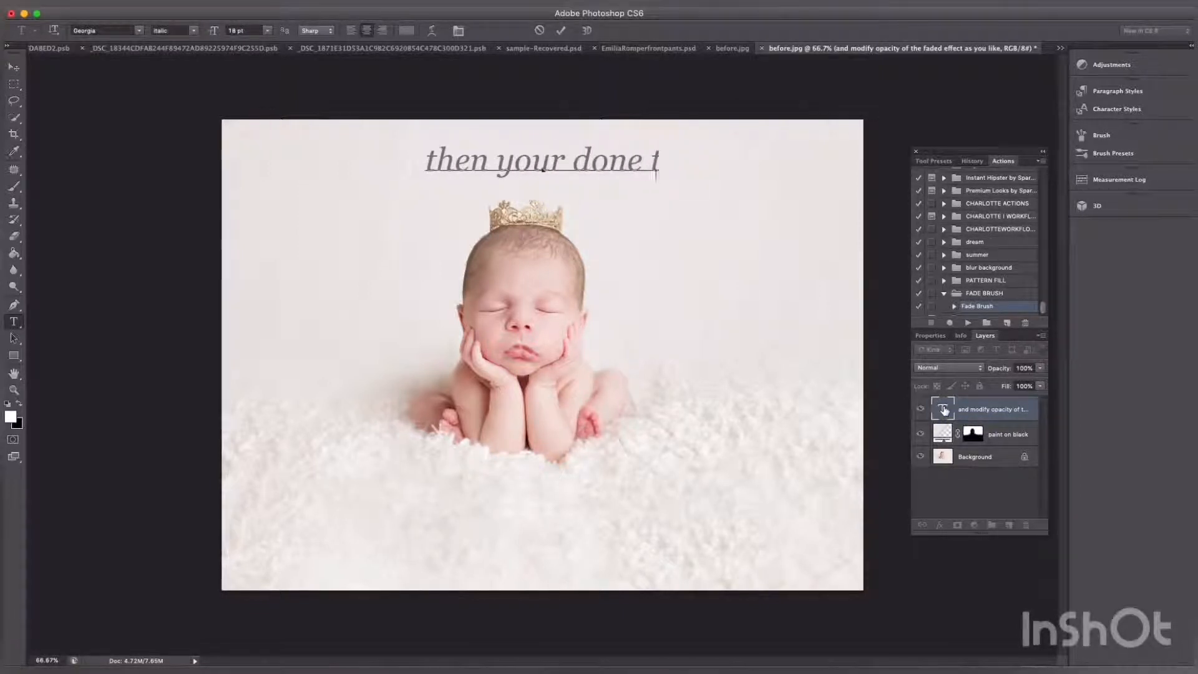
pyautogui.press('BackSpace')
pyautogui.press('BackSpace')
pyautogui.press('BackSpace')
pyautogui.press('BackSpace')
pyautogui.press('BackSpace')
pyautogui.press('BackSpace')
pyautogui.press('BackSpace')
pyautogui.press('BackSpace')
pyautogui.press('BackSpace')
pyautogui.press('BackSpace')
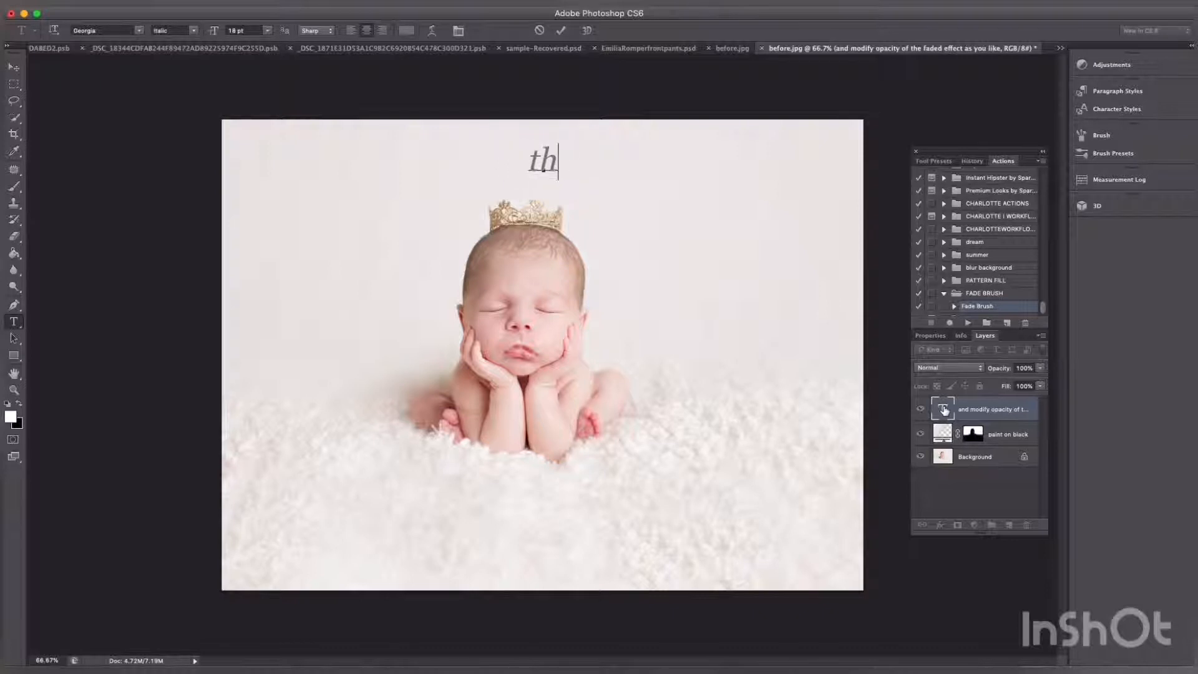
pyautogui.write('k')
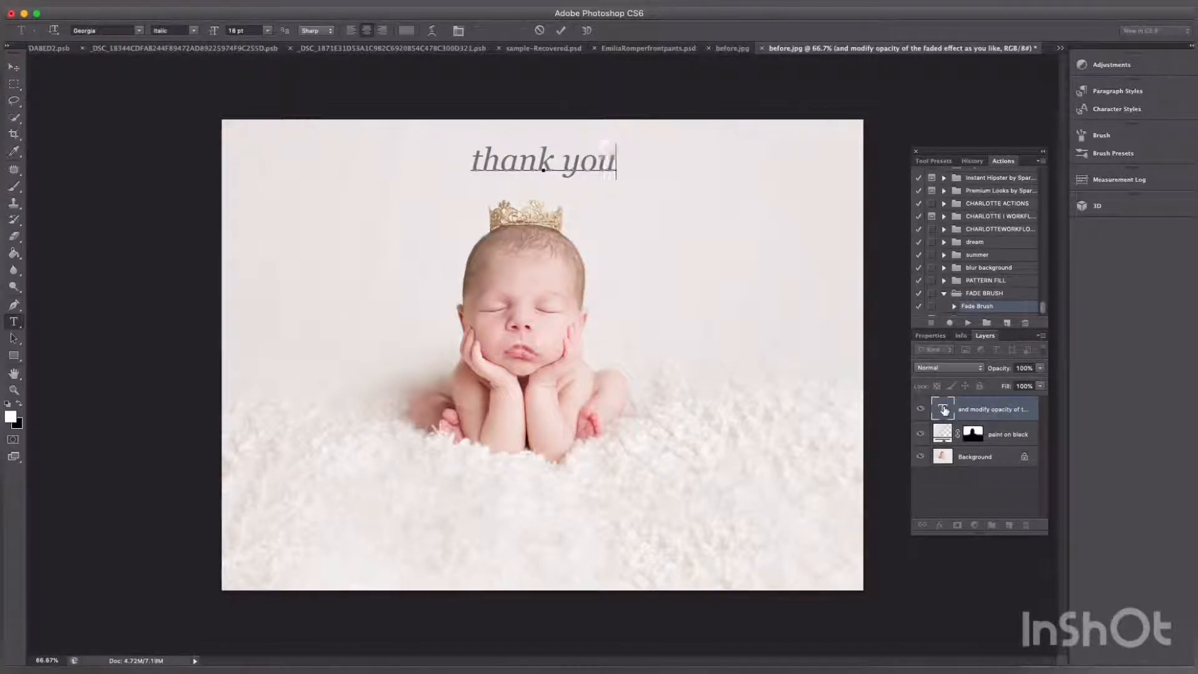
pyautogui.write(' you fo')
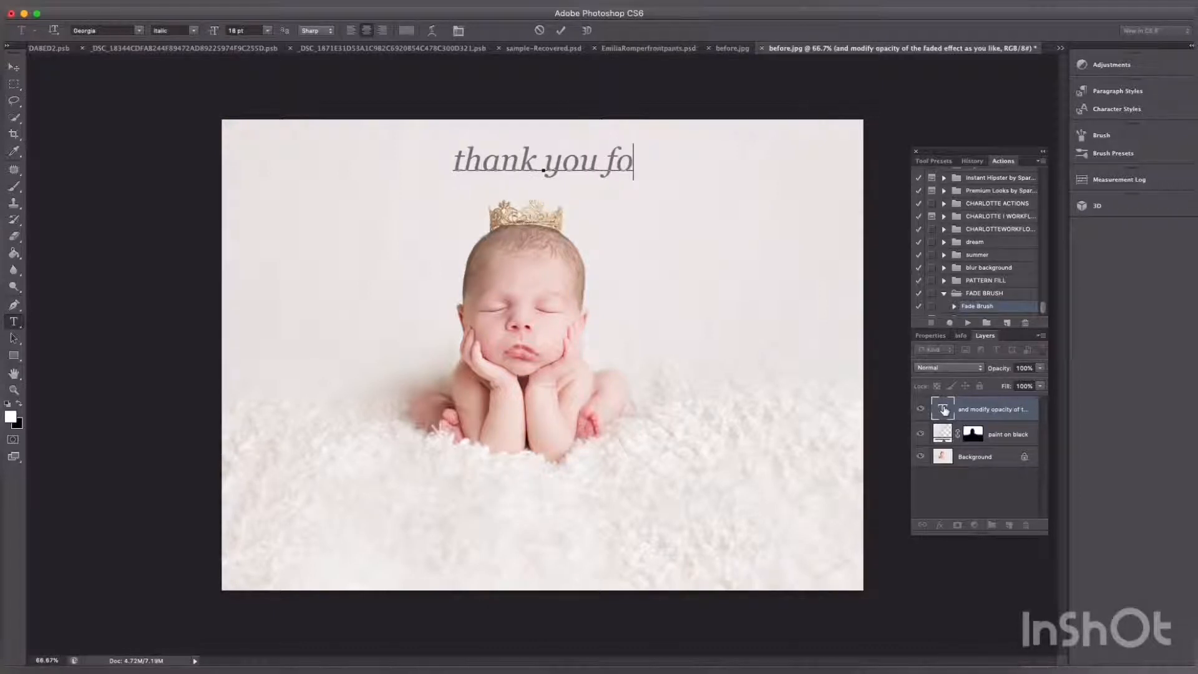
pyautogui.write('r watc')
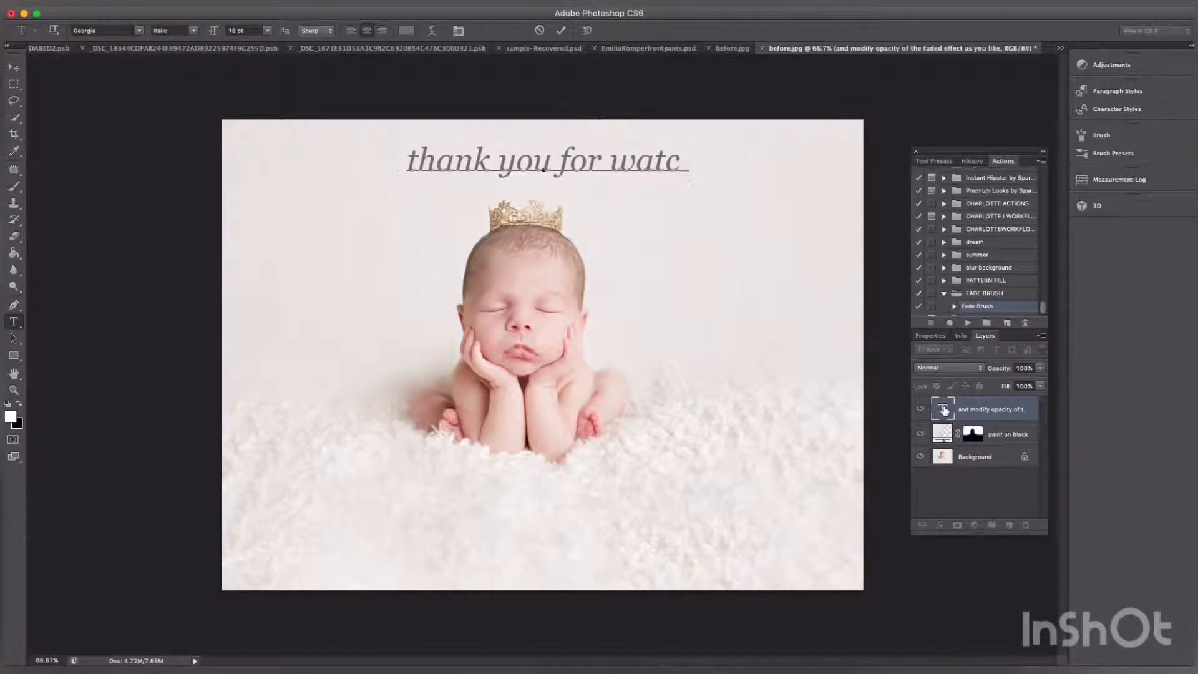
pyautogui.write('hing')
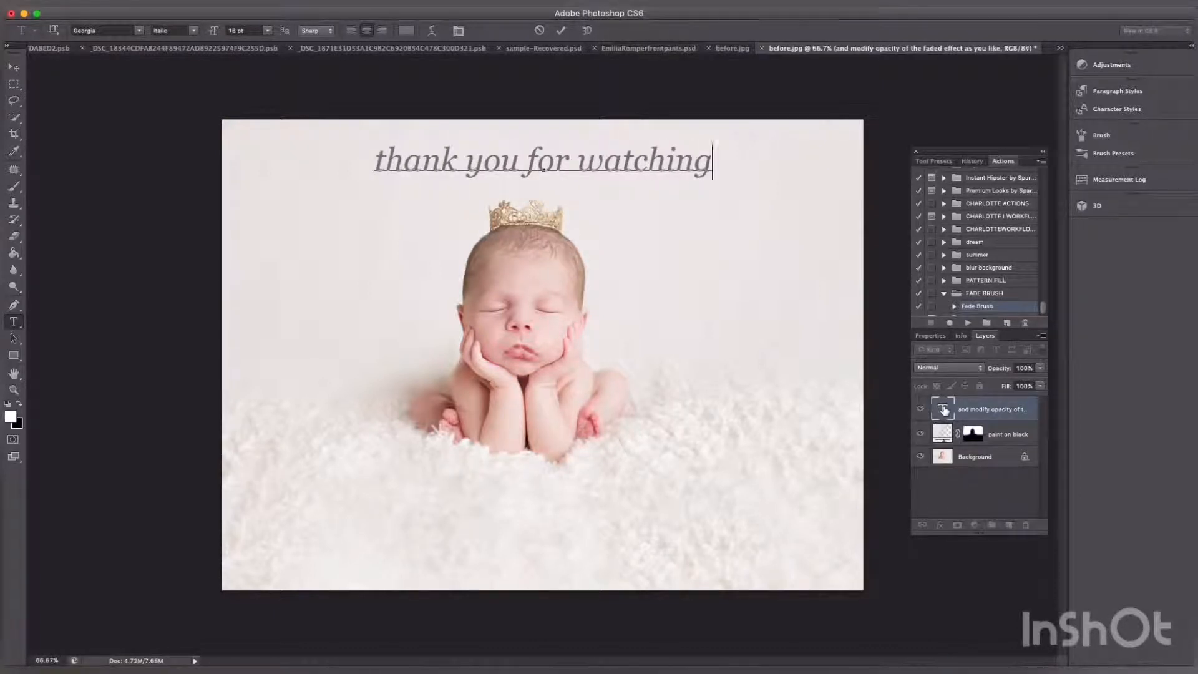
# Replace the thank-you caption with "visit my etsy shop for more items", placing "more items" on a second line
pyautogui.press('BackSpace')
pyautogui.press('BackSpace')
pyautogui.press('BackSpace')
pyautogui.press('BackSpace')
pyautogui.press('BackSpace')
pyautogui.press('BackSpace')
pyautogui.press('BackSpace')
pyautogui.press('BackSpace')
pyautogui.press('BackSpace')
pyautogui.press('BackSpace')
pyautogui.press('BackSpace')
pyautogui.press('BackSpace')
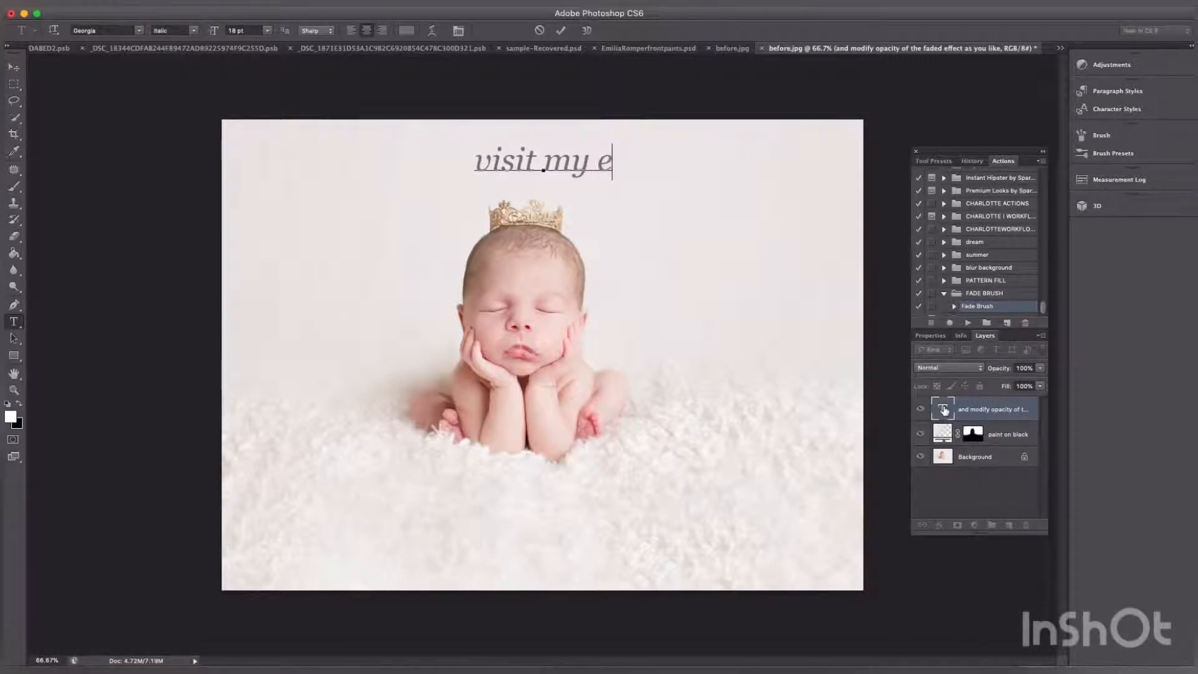
pyautogui.write('sy sh')
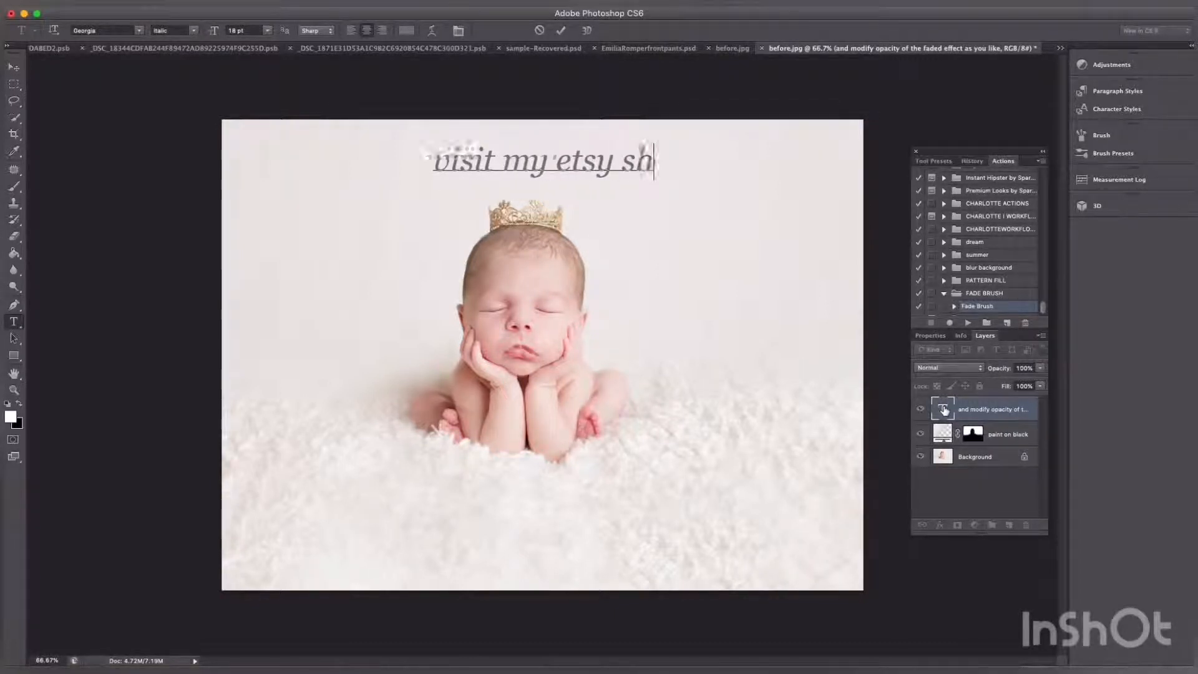
pyautogui.write('op for')
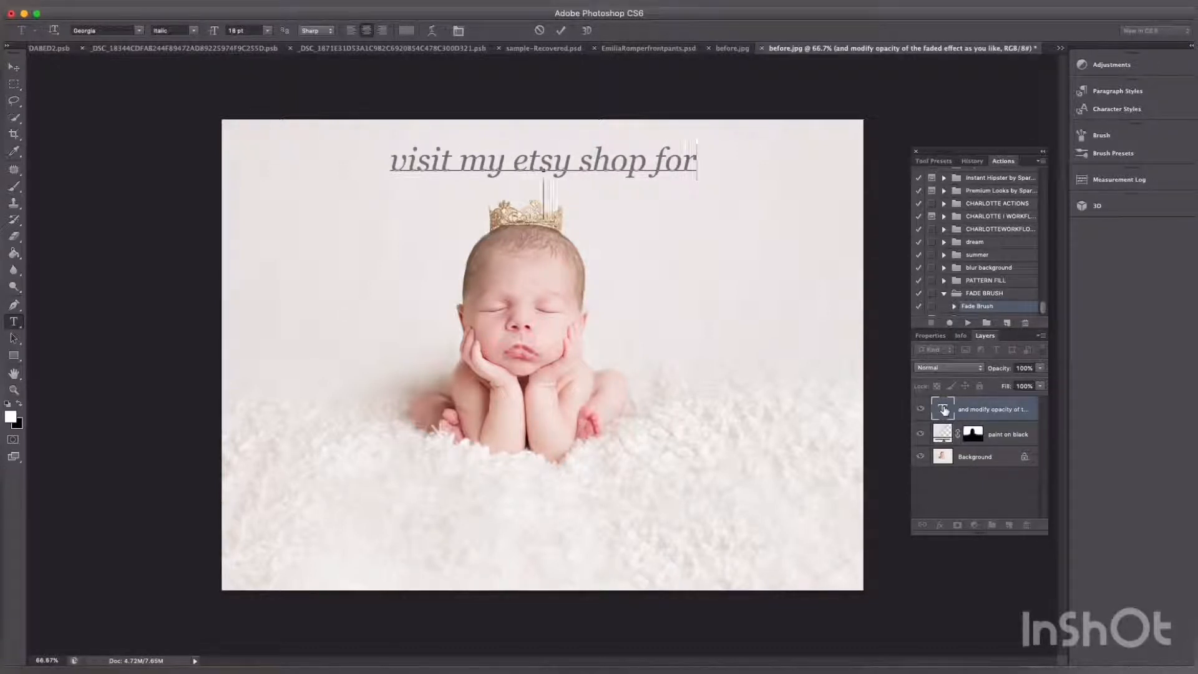
pyautogui.press('Return')
pyautogui.write('more')
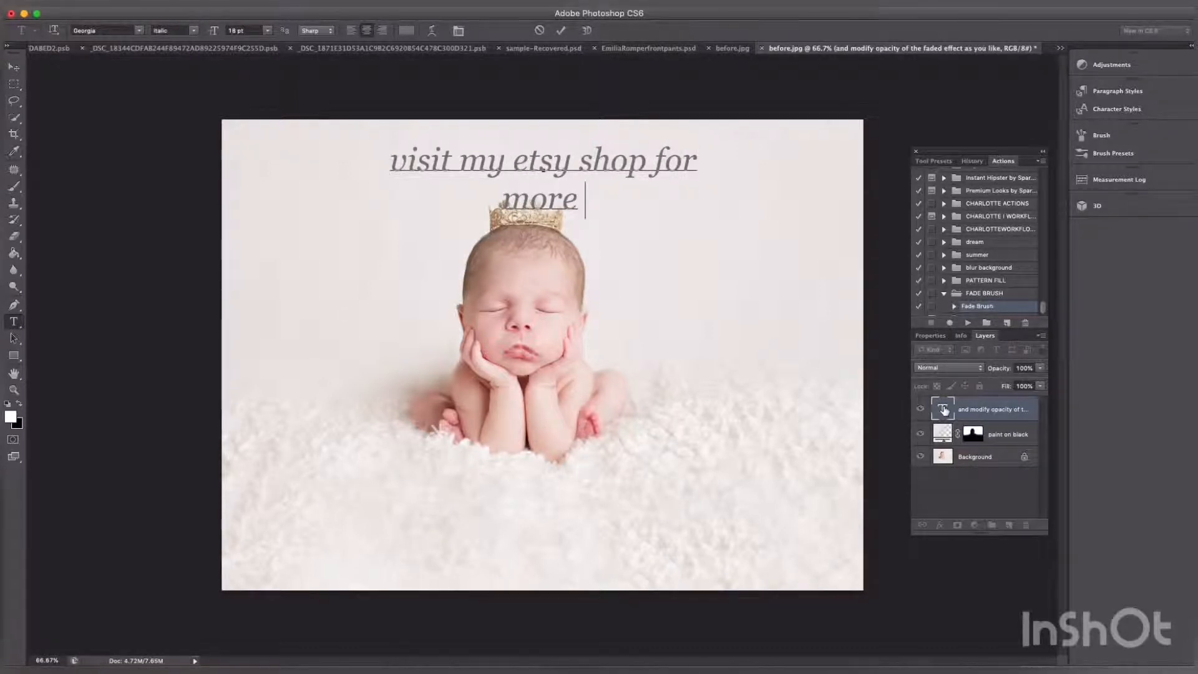
pyautogui.write(' i')
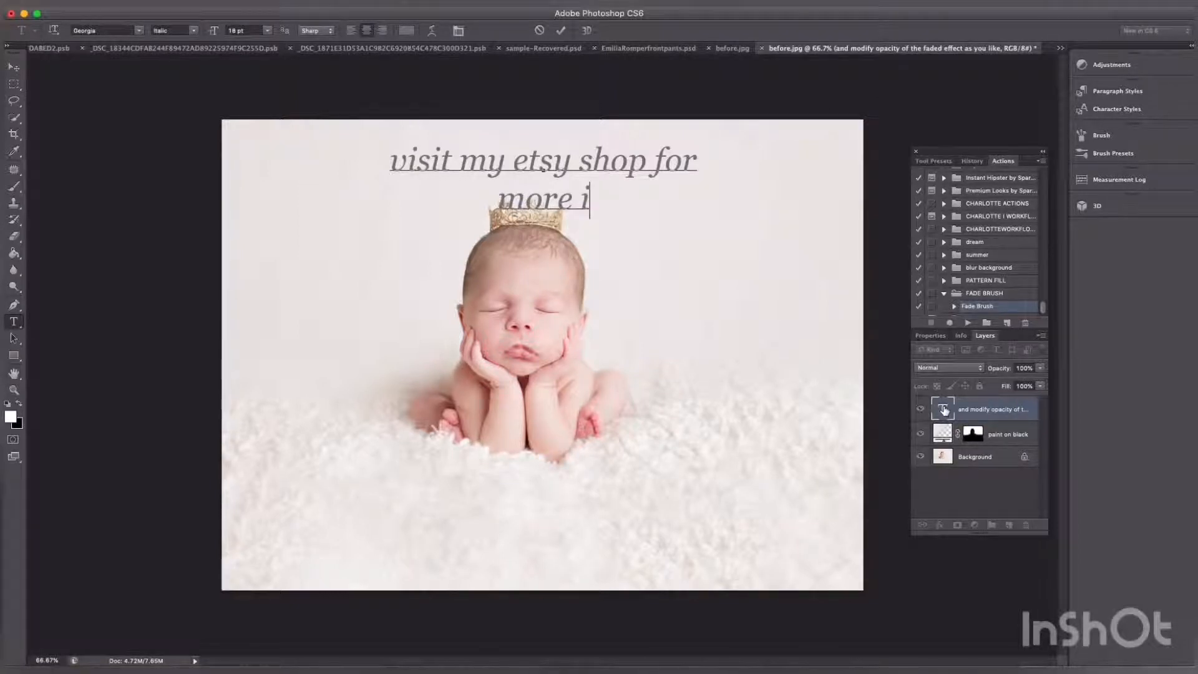
pyautogui.write('t')
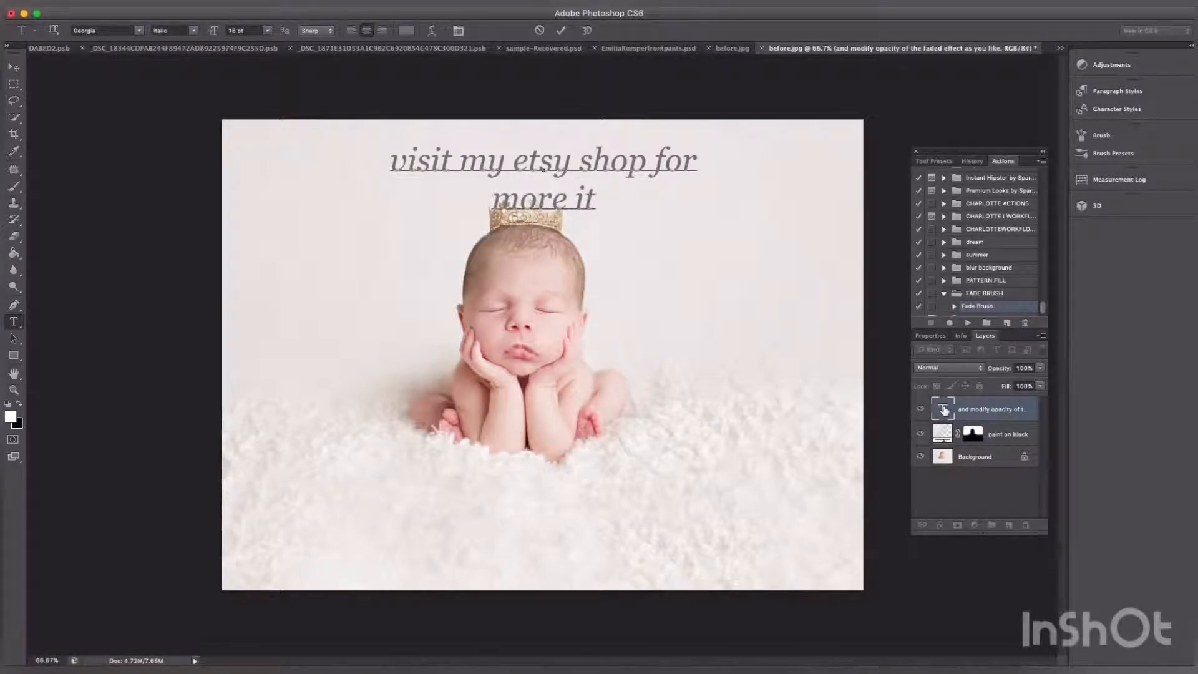
pyautogui.write('ems')
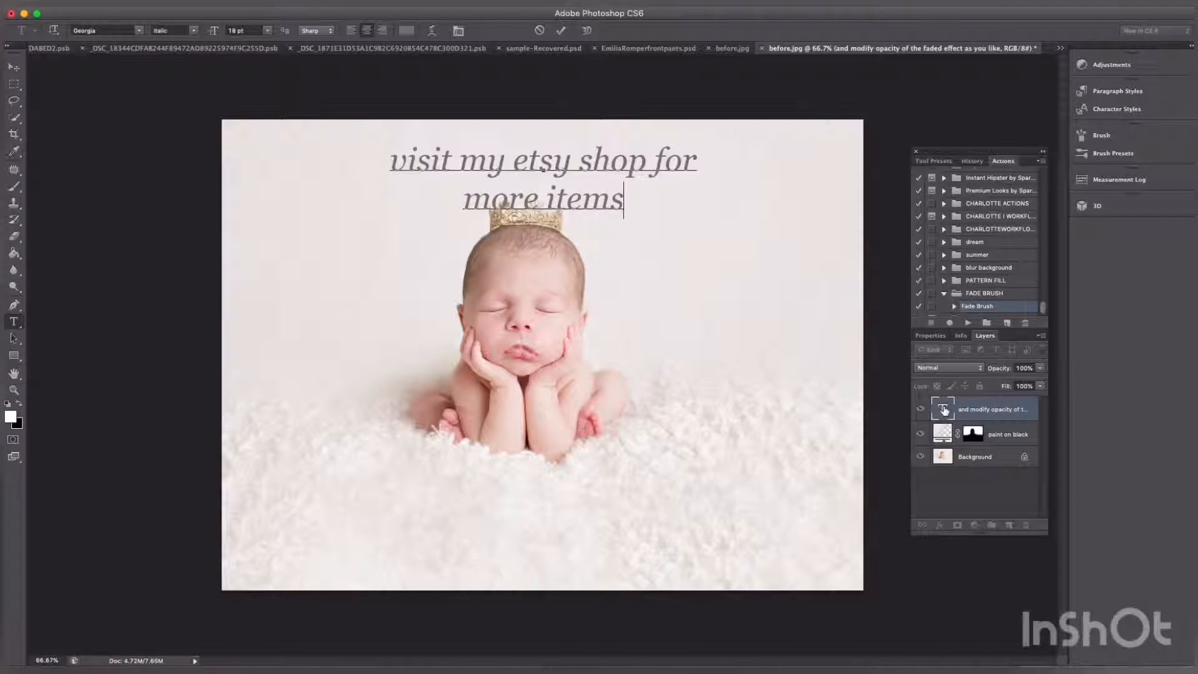
# Clear all of the Etsy shop wording from the caption text layer
pyautogui.write('.')
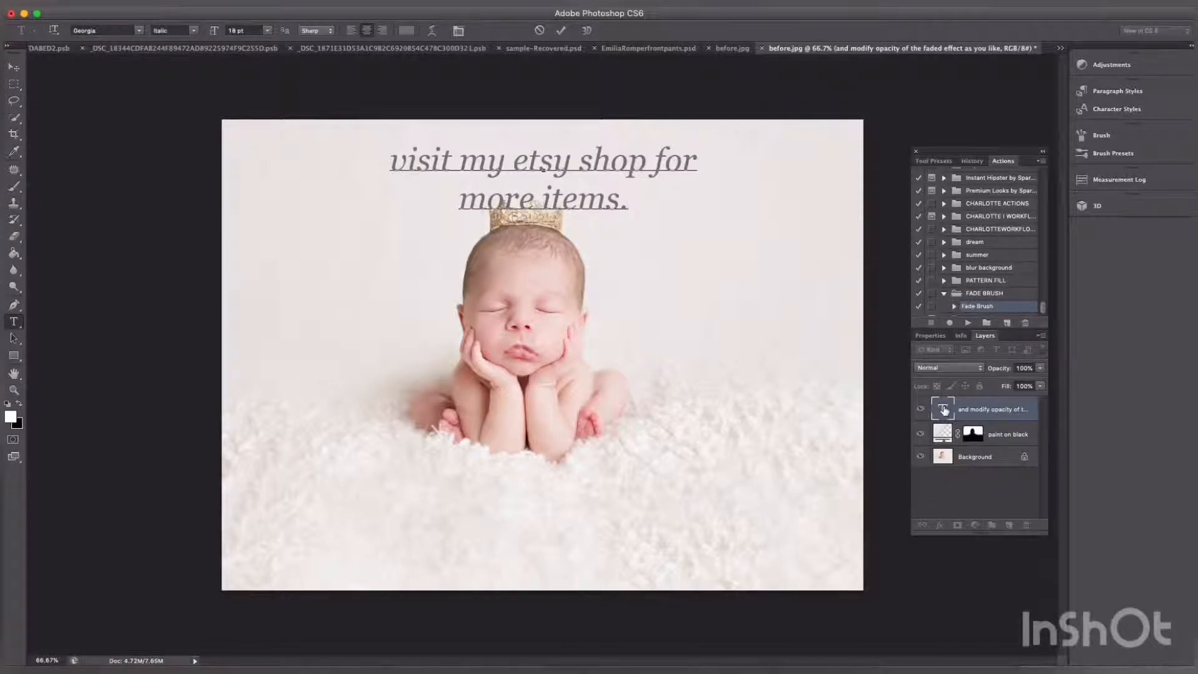
pyautogui.press('BackSpace')
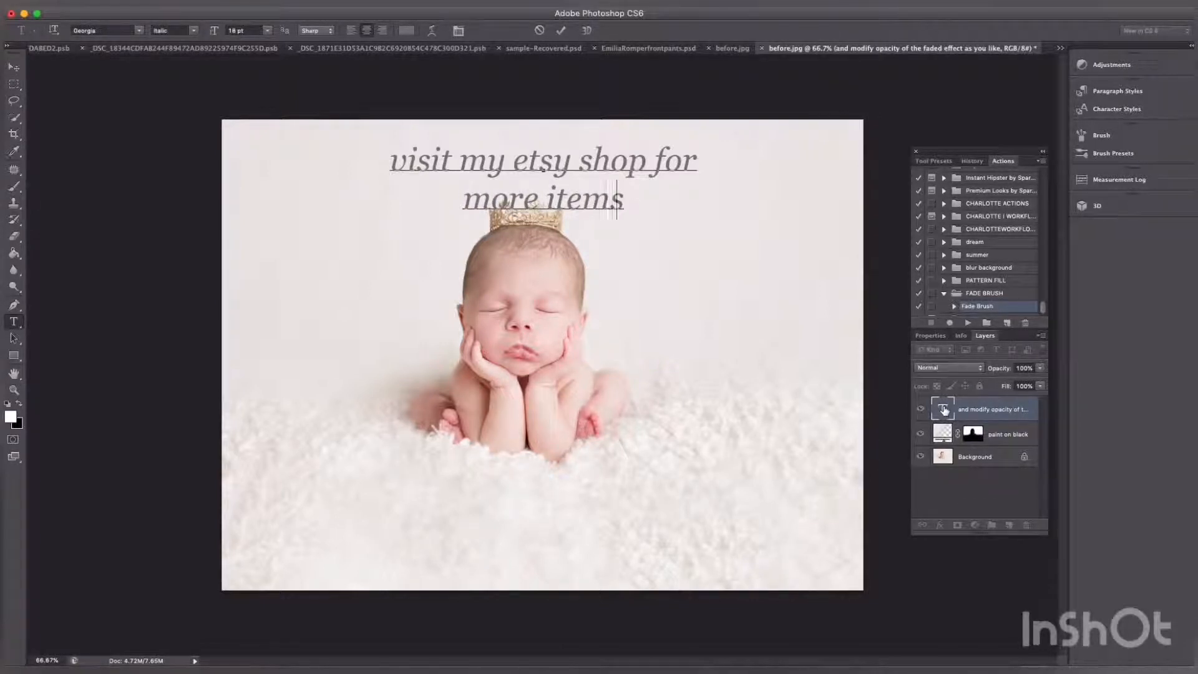
pyautogui.press('BackSpace')
pyautogui.press('BackSpace')
pyautogui.press('BackSpace')
pyautogui.press('BackSpace')
pyautogui.press('BackSpace')
pyautogui.press('BackSpace')
pyautogui.press('BackSpace')
pyautogui.press('BackSpace')
pyautogui.press('BackSpace')
pyautogui.press('BackSpace')
pyautogui.press('BackSpace')
pyautogui.press('BackSpace')
pyautogui.press('BackSpace')
pyautogui.press('BackSpace')
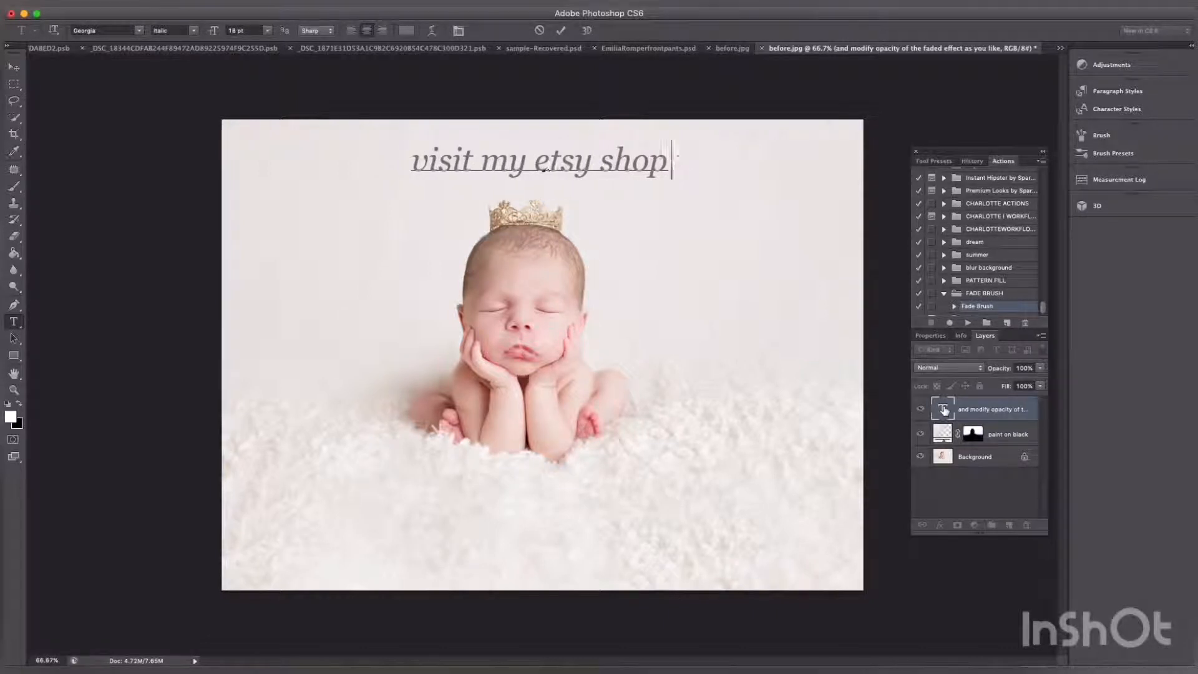
pyautogui.press('BackSpace')
pyautogui.press('BackSpace')
pyautogui.press('BackSpace')
pyautogui.press('BackSpace')
pyautogui.press('BackSpace')
pyautogui.press('BackSpace')
pyautogui.press('BackSpace')
pyautogui.press('BackSpace')
pyautogui.press('BackSpace')
pyautogui.press('BackSpace')
pyautogui.press('BackSpace')
pyautogui.press('BackSpace')
pyautogui.press('BackSpace')
pyautogui.press('BackSpace')
pyautogui.press('BackSpace')
pyautogui.press('BackSpace')
pyautogui.press('BackSpace')
pyautogui.press('BackSpace')
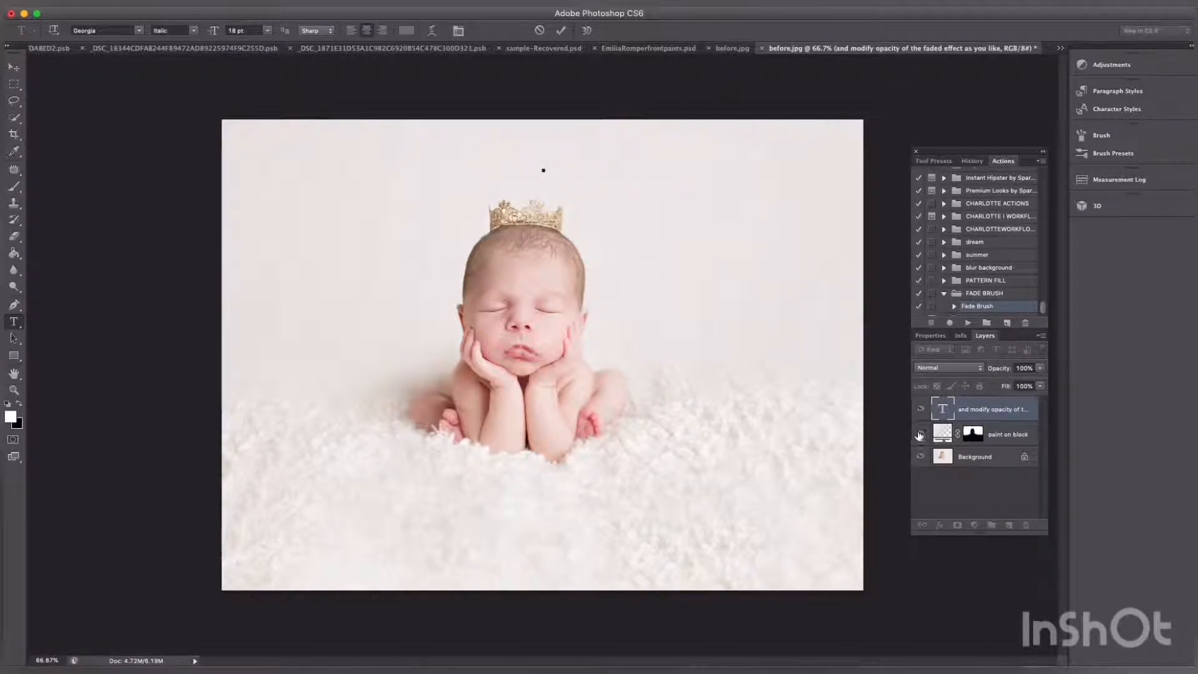
# Hide the "paint on black" layer, caption the unedited photo "before", and hide the caption with the Brush tool active again
pyautogui.click(920, 435)
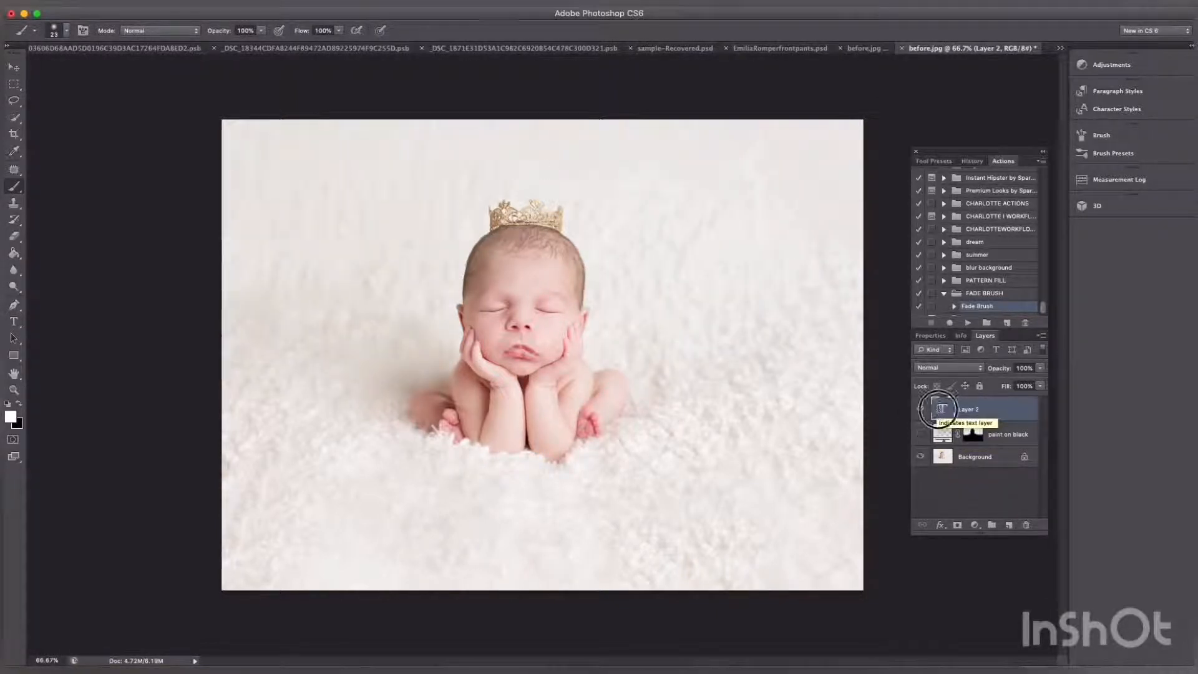
pyautogui.doubleClick(942, 409)
pyautogui.write('before')
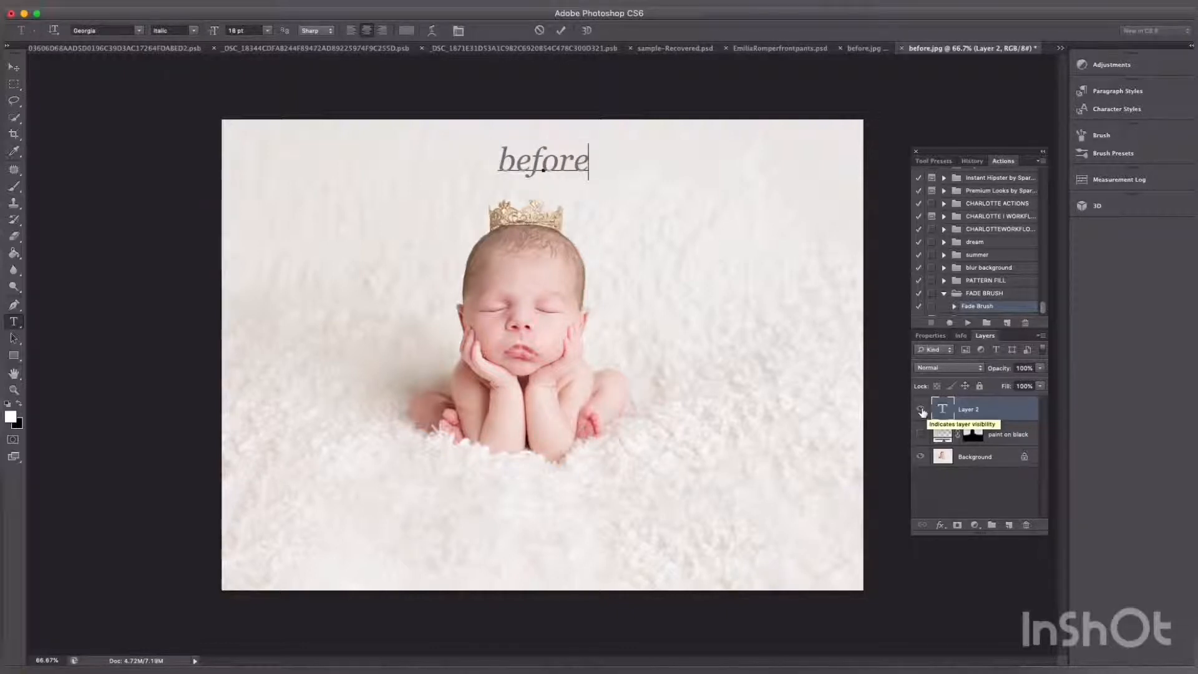
pyautogui.click(922, 410)
pyautogui.press('b')
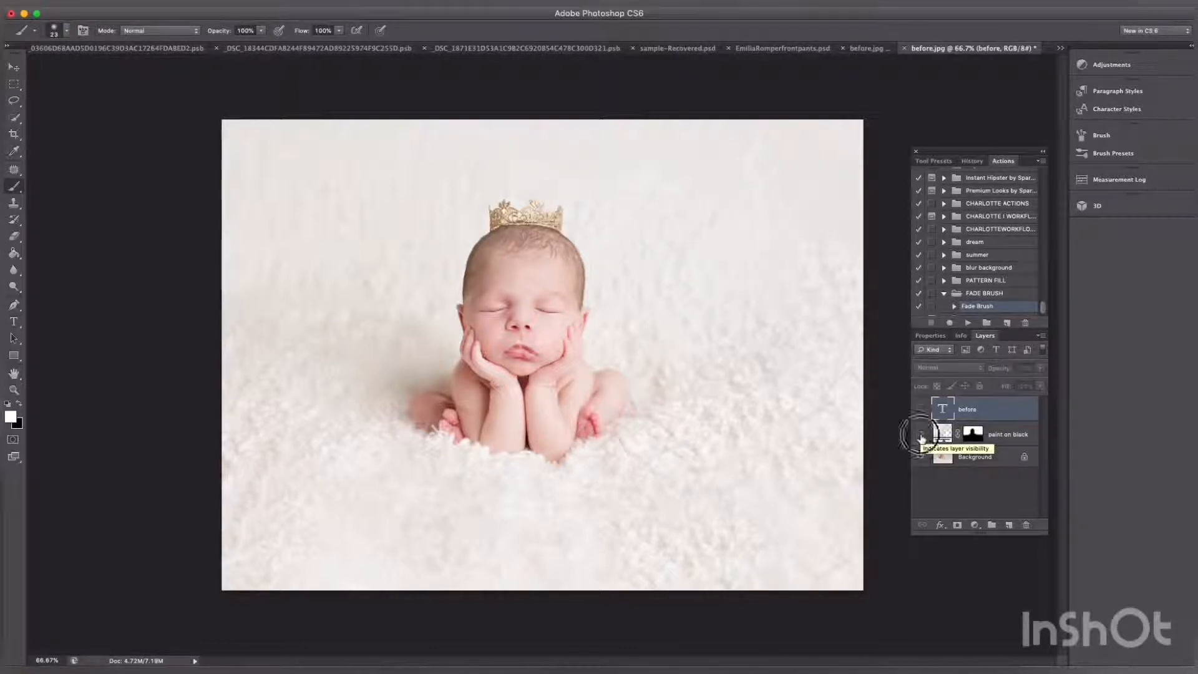
# Show the "paint on black" and caption layers again and replace the caption wording with "after"
pyautogui.click(920, 434)
pyautogui.click(921, 409)
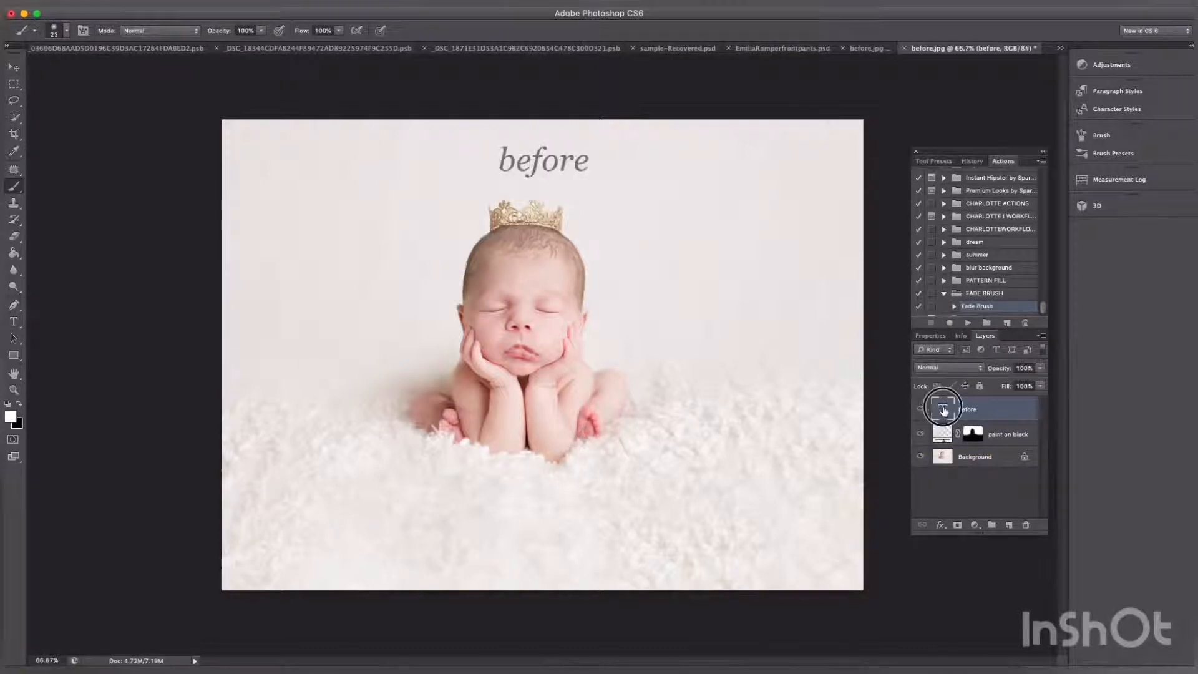
pyautogui.doubleClick(943, 409)
pyautogui.write('after')
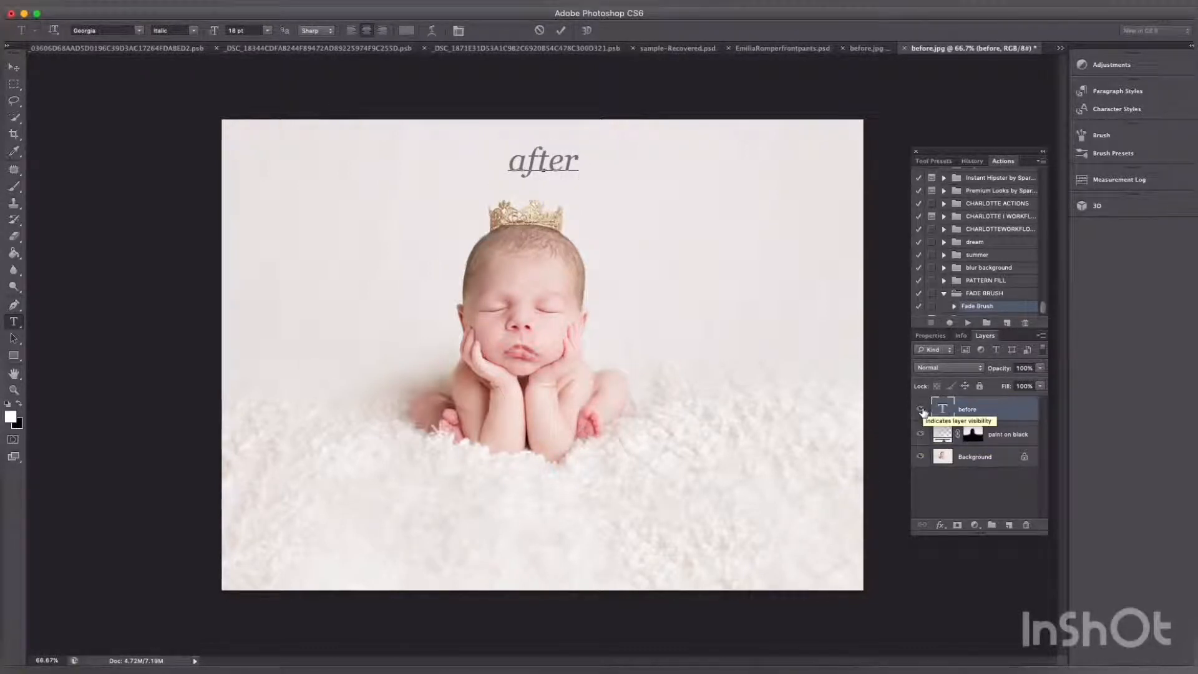
# Commit the "after" caption, return to the Brush tool and hide the caption layer
pyautogui.hotkey('ctrl', 'Return')
pyautogui.press('b')
pyautogui.click(921, 410)
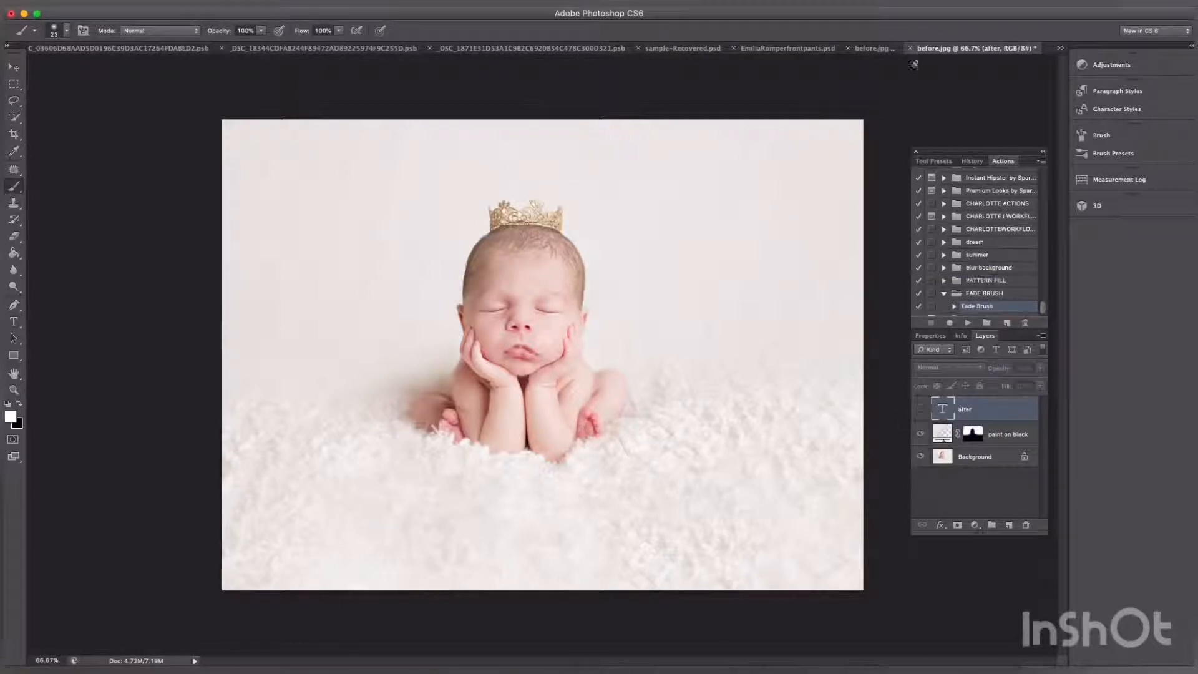